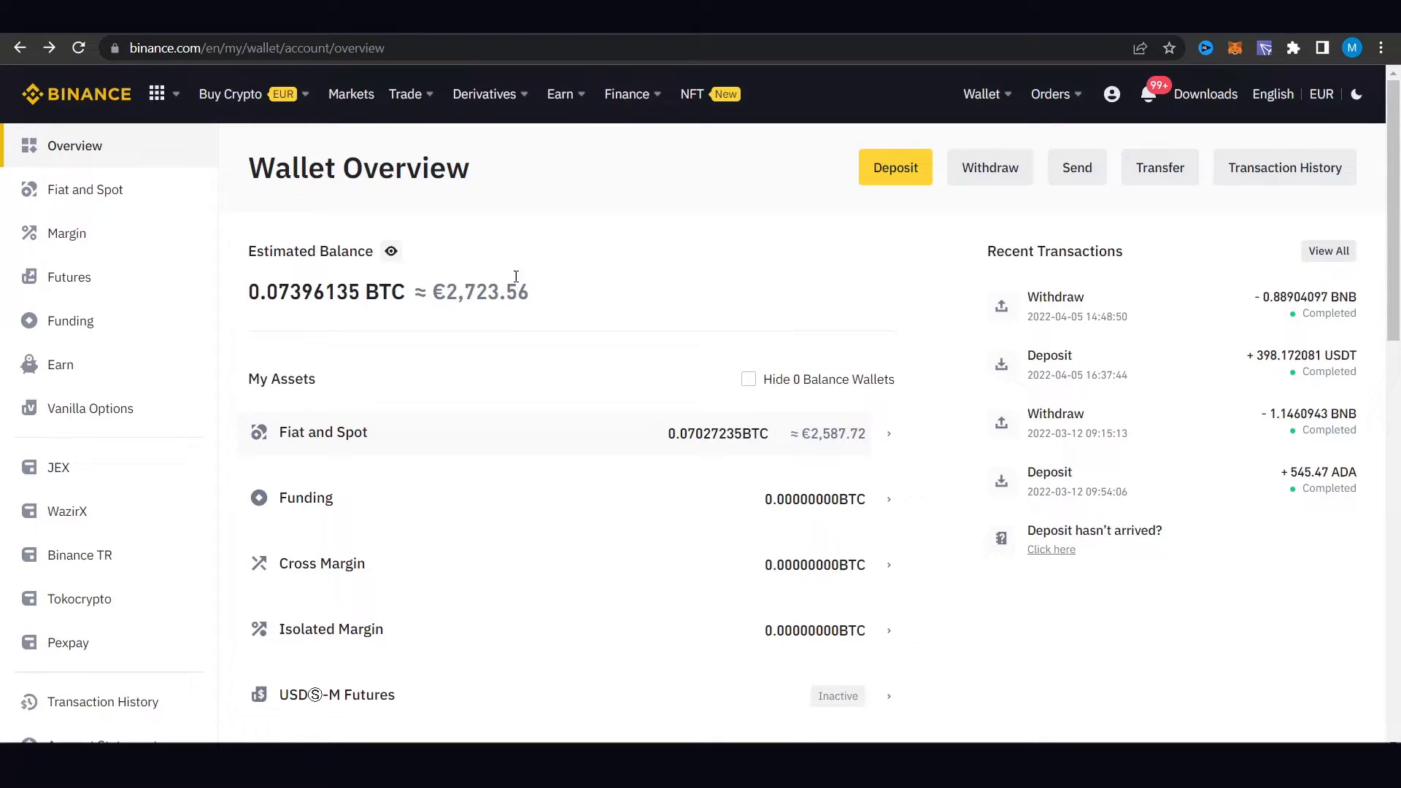
Step: Go from the Earn overview to the Staking page listing locked staking products
{"action": "left_click_drag", "start_coordinate": [536, 294], "coordinate": [447, 292]}
{"action": "left_click", "coordinate": [611, 255]}
{"action": "mouse_move", "coordinate": [560, 94]}
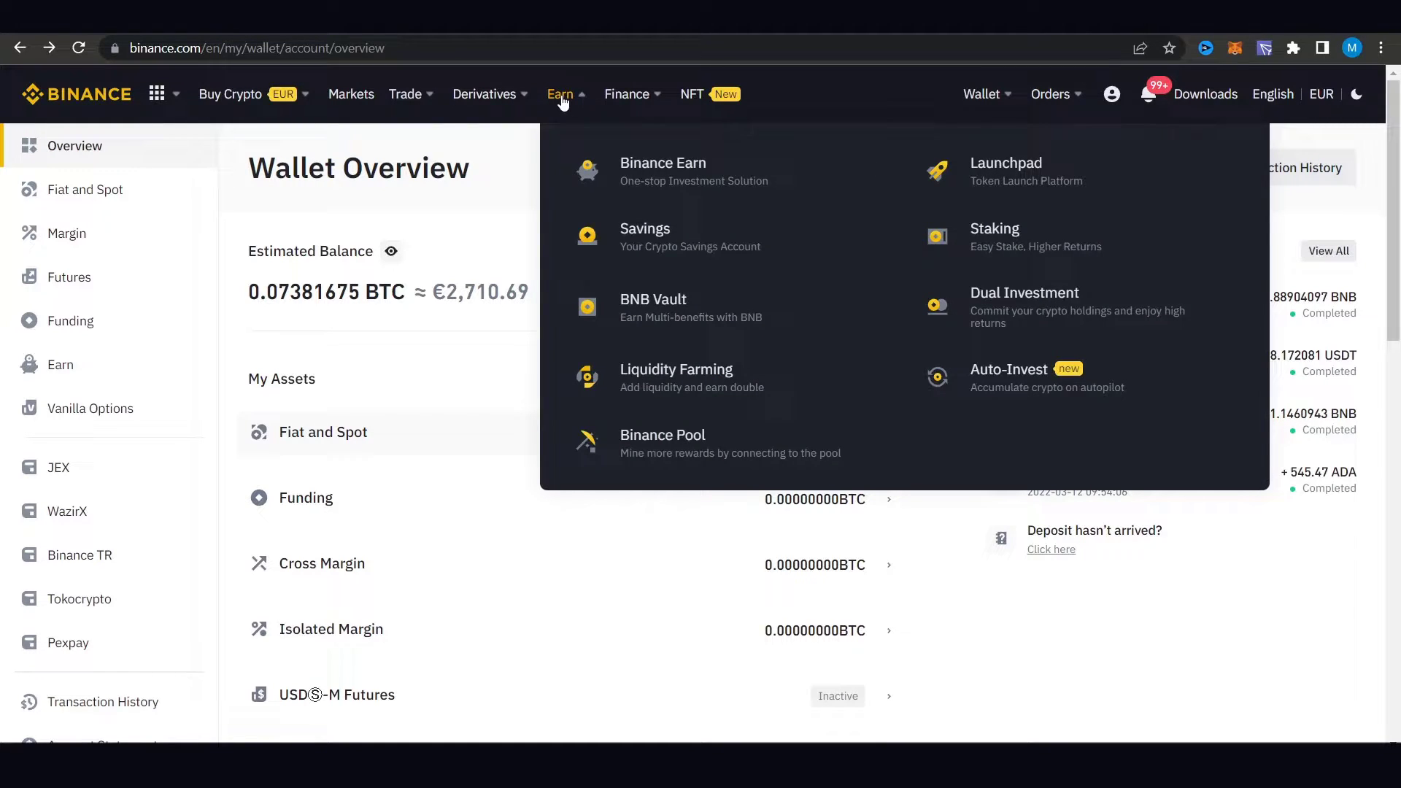
{"action": "left_click", "coordinate": [994, 245]}
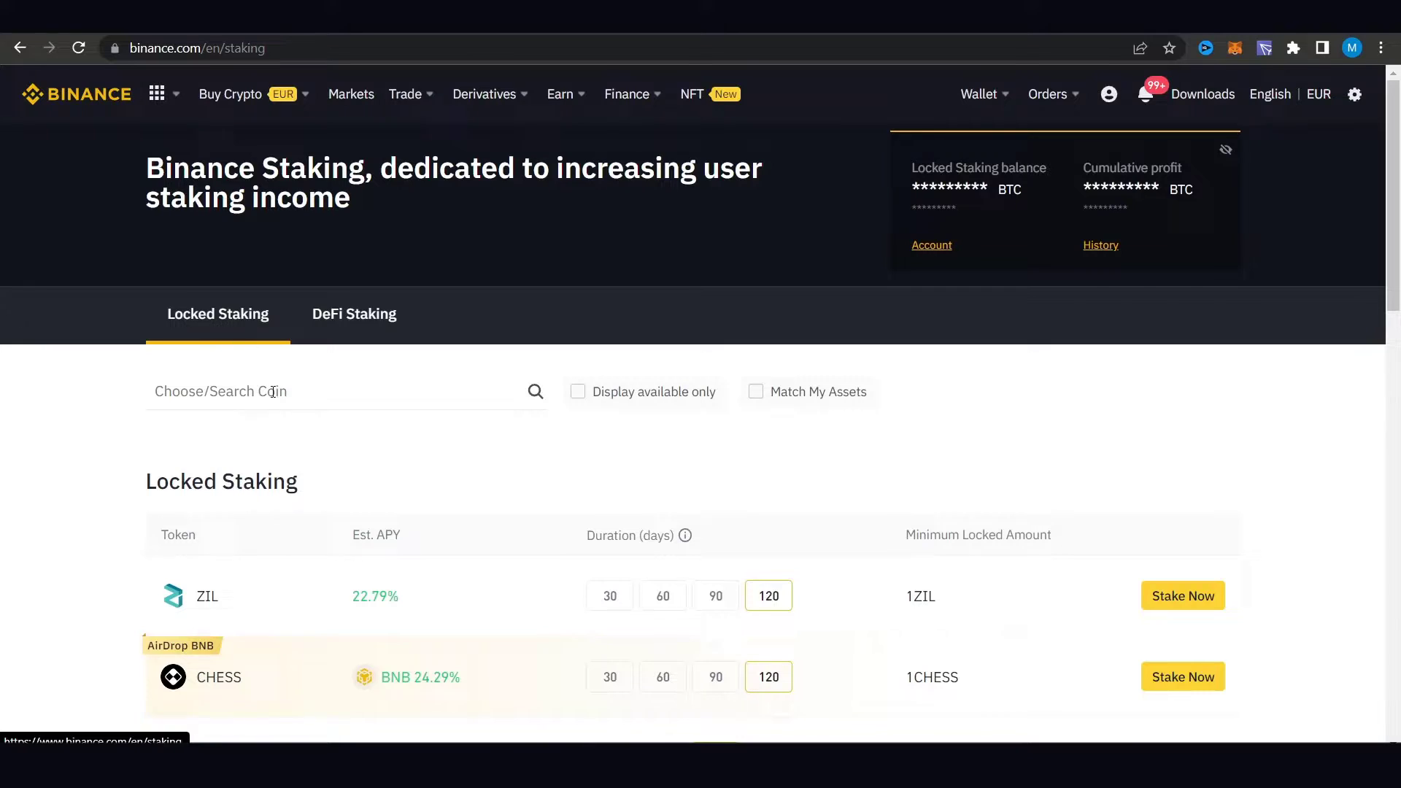
{"action": "left_click", "coordinate": [355, 318]}
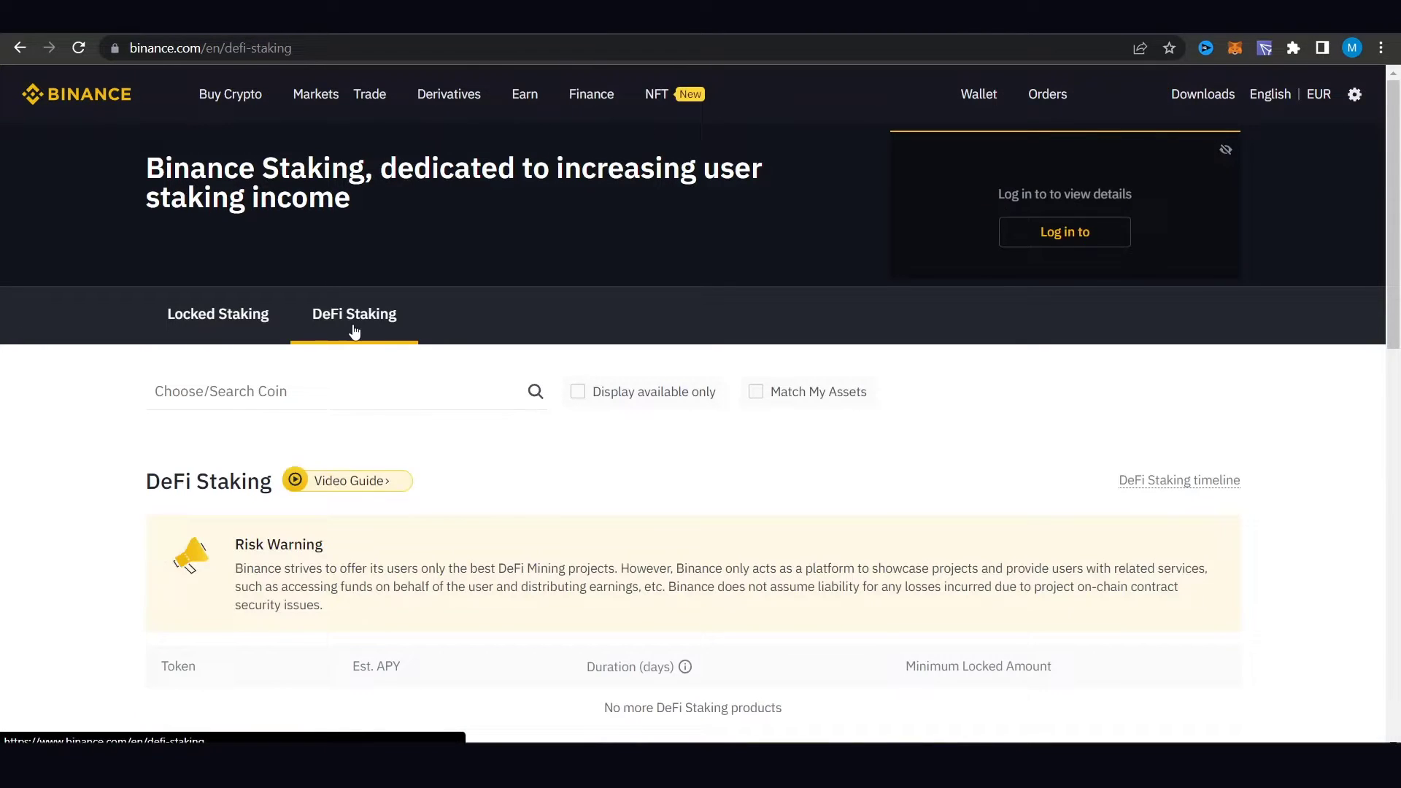
{"action": "scroll", "coordinate": [537, 383], "scroll_direction": "down", "scroll_amount": 2}
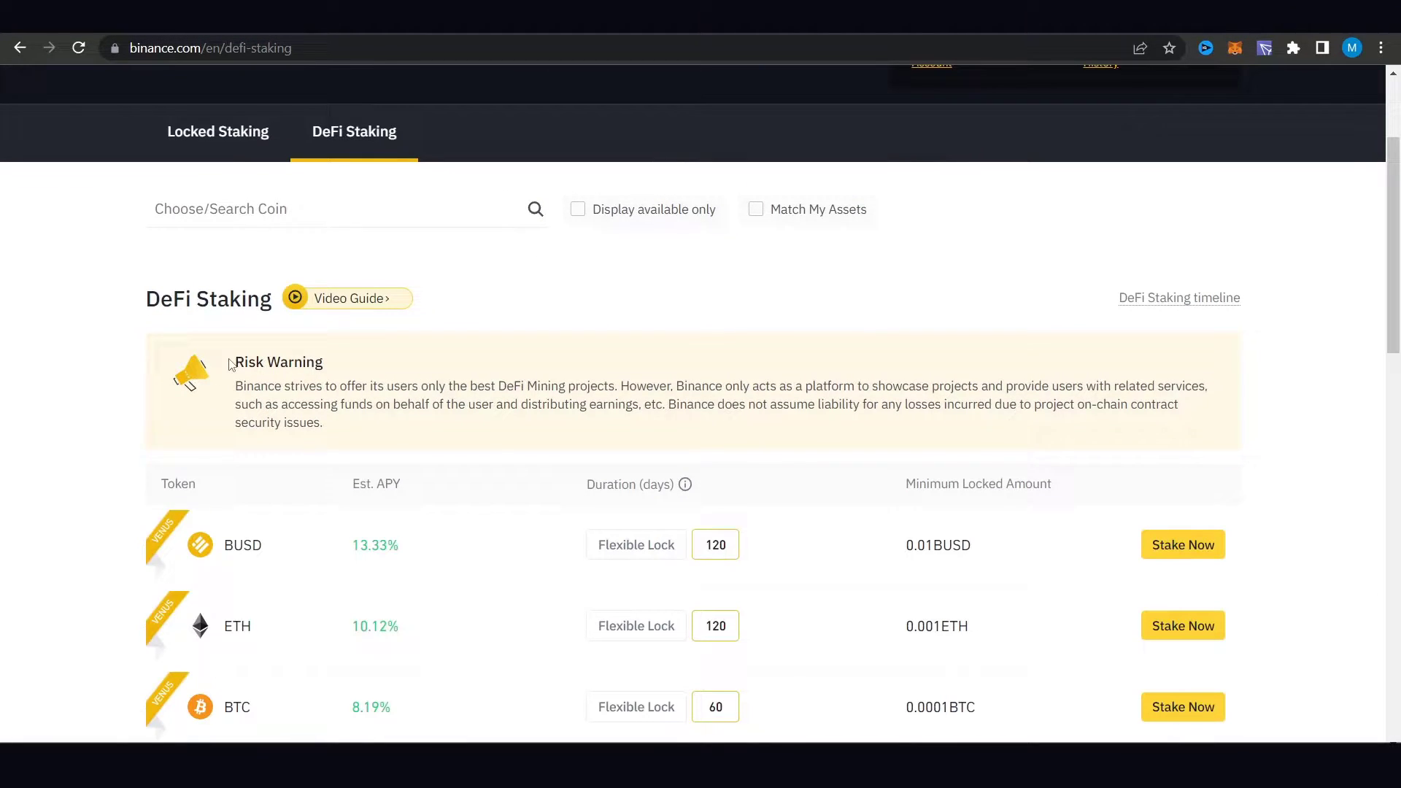
{"action": "left_click_drag", "start_coordinate": [231, 364], "coordinate": [356, 365]}
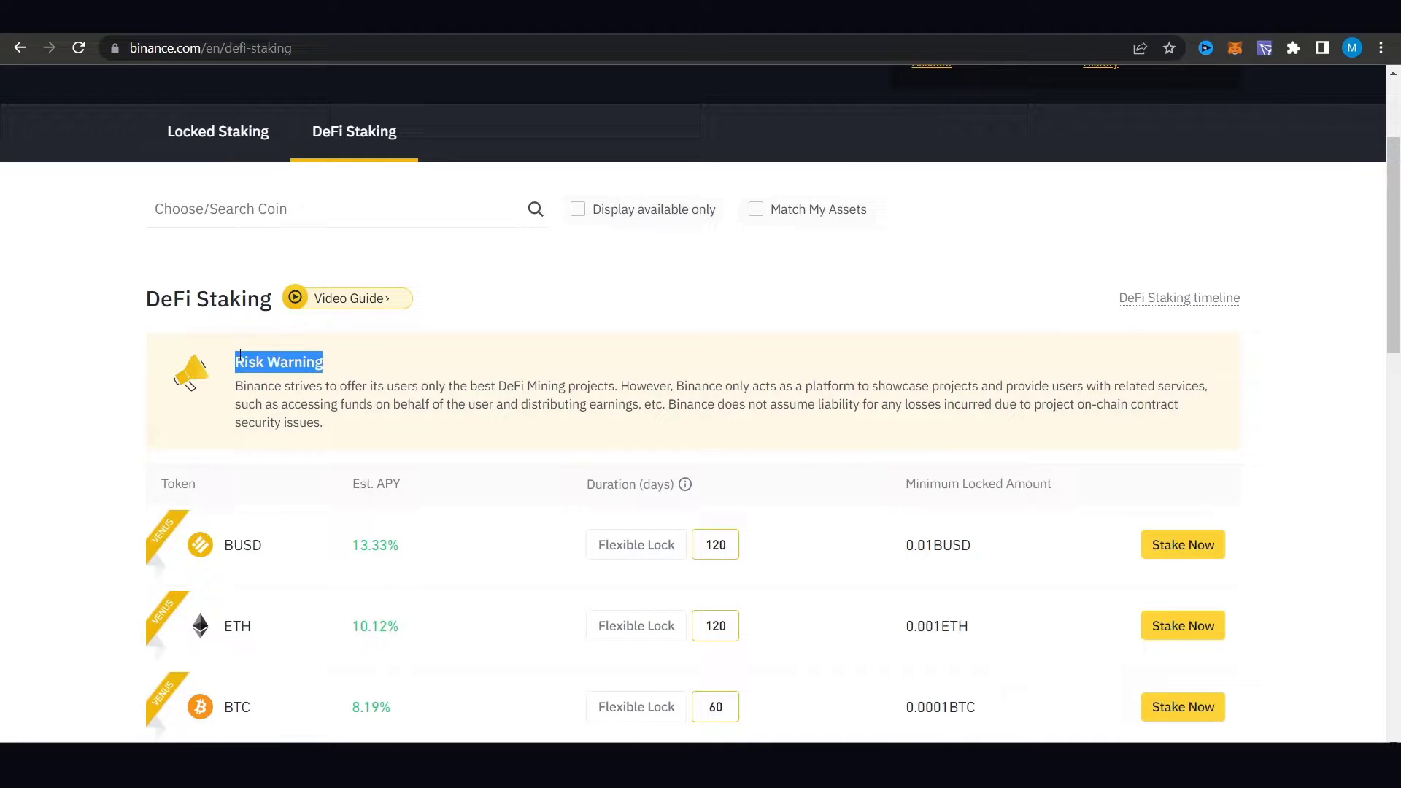
{"action": "scroll", "coordinate": [615, 385], "scroll_direction": "up", "scroll_amount": 3}
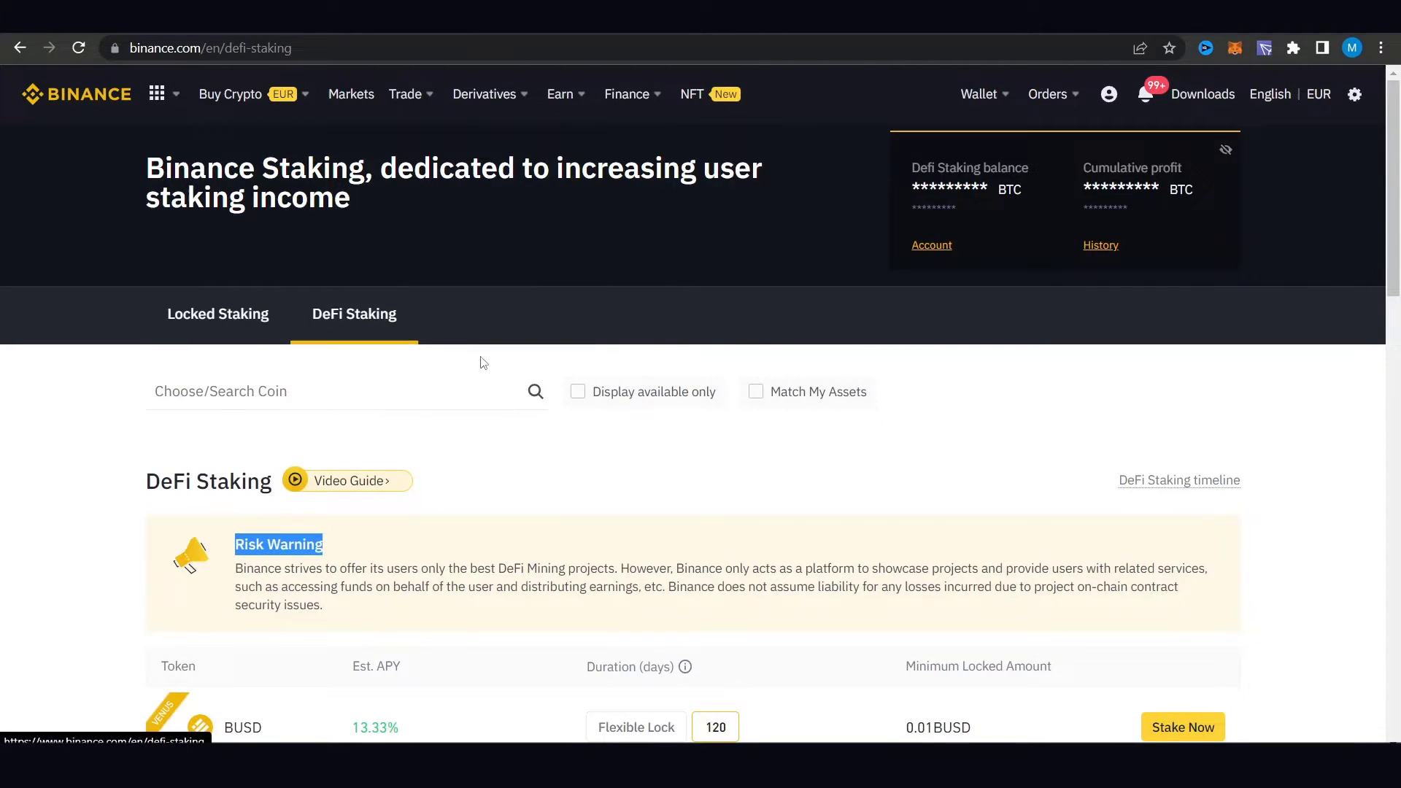
{"action": "left_click", "coordinate": [218, 317]}
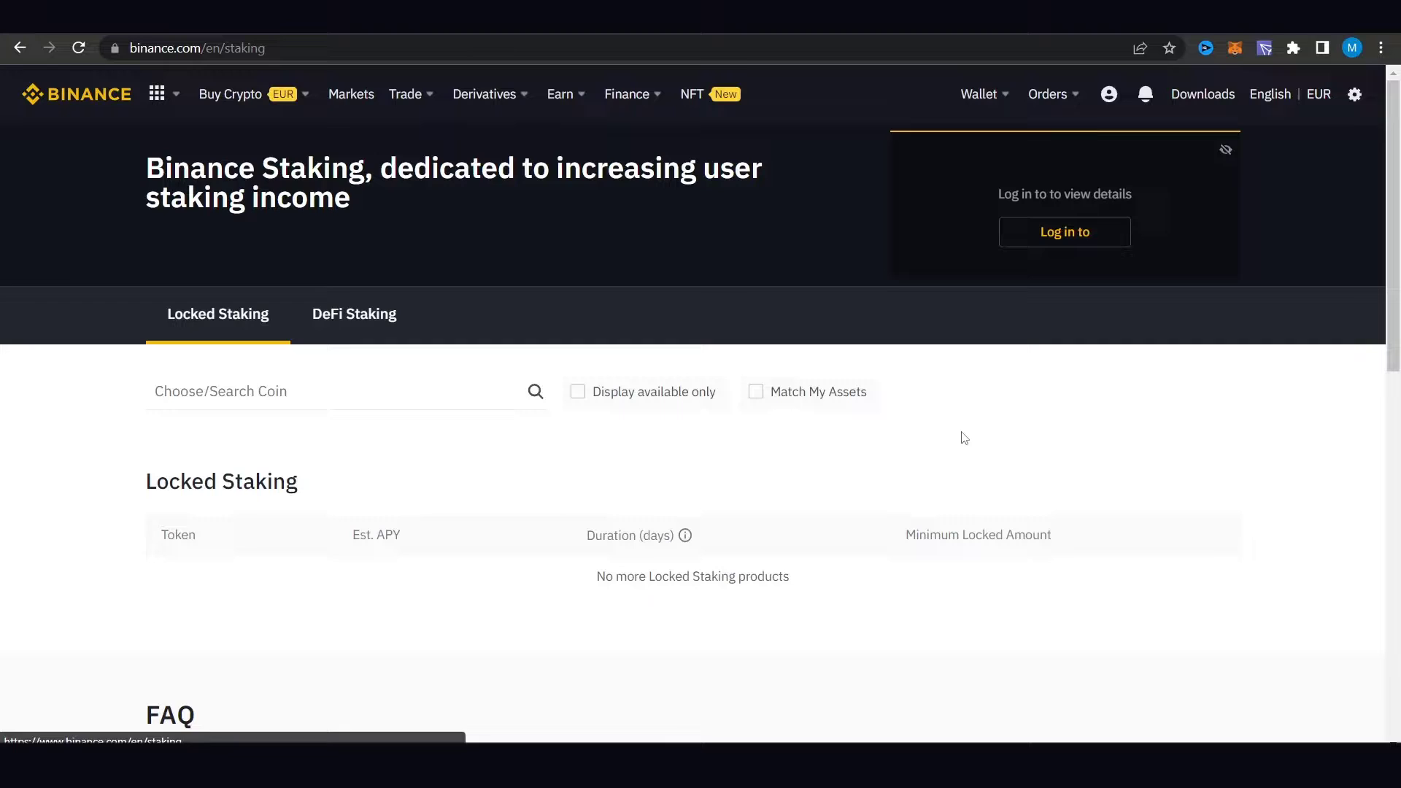
{"action": "scroll", "coordinate": [1027, 407], "scroll_direction": "down", "scroll_amount": 3}
{"action": "scroll", "coordinate": [1027, 407], "scroll_direction": "down", "scroll_amount": 3}
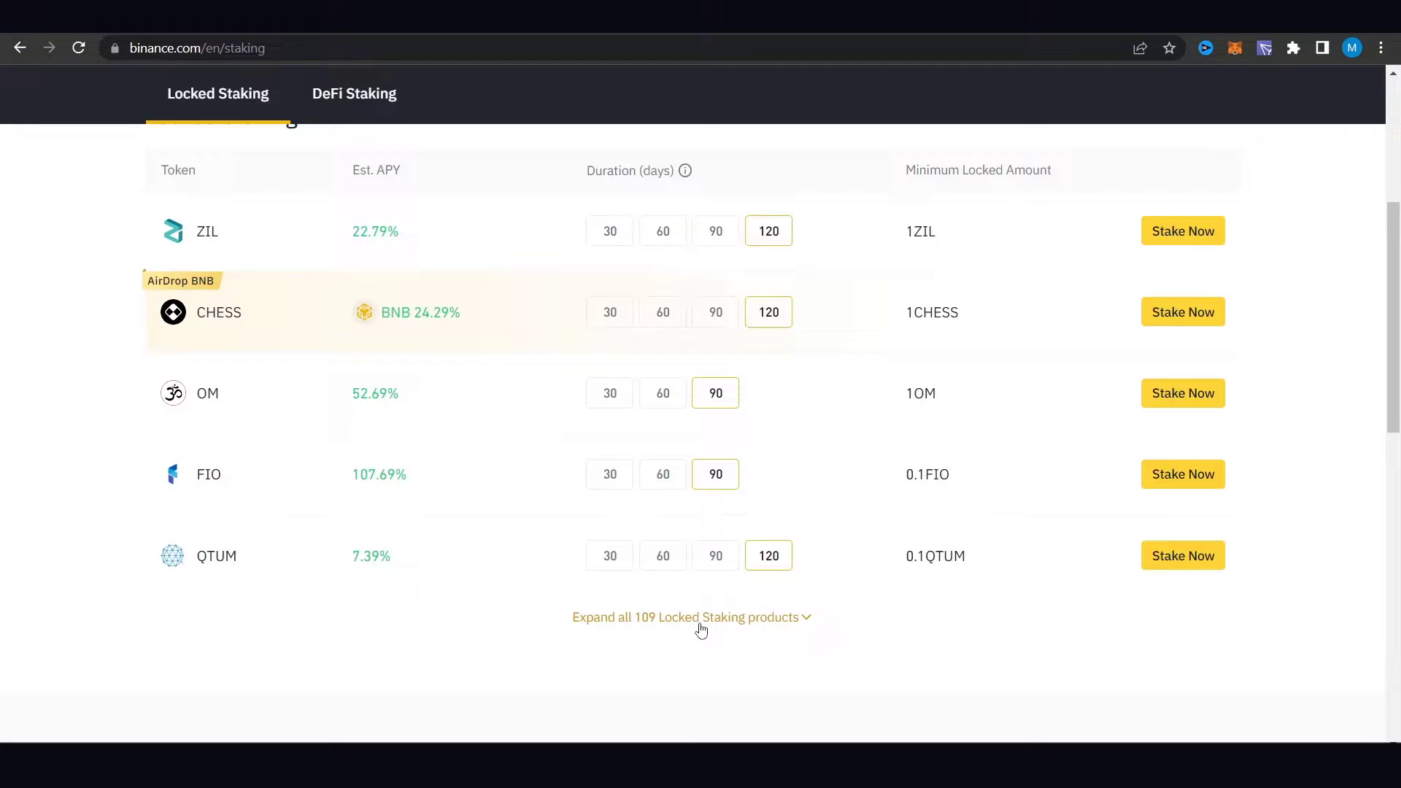
Step: Show all 109 locked staking products in the table
{"action": "left_click", "coordinate": [728, 619]}
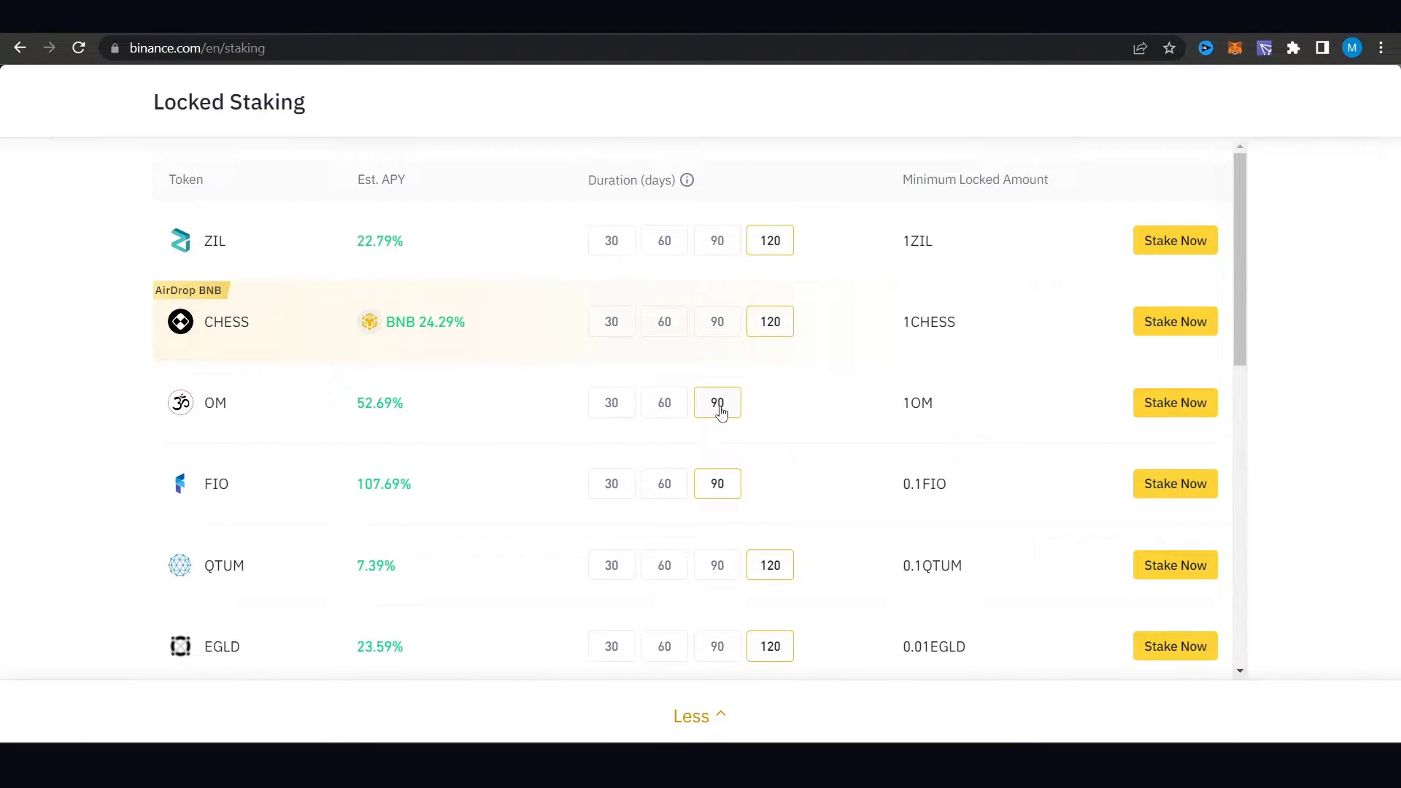
{"action": "scroll", "coordinate": [719, 407], "scroll_direction": "down", "scroll_amount": 10}
{"action": "scroll", "coordinate": [718, 407], "scroll_direction": "down", "scroll_amount": 2}
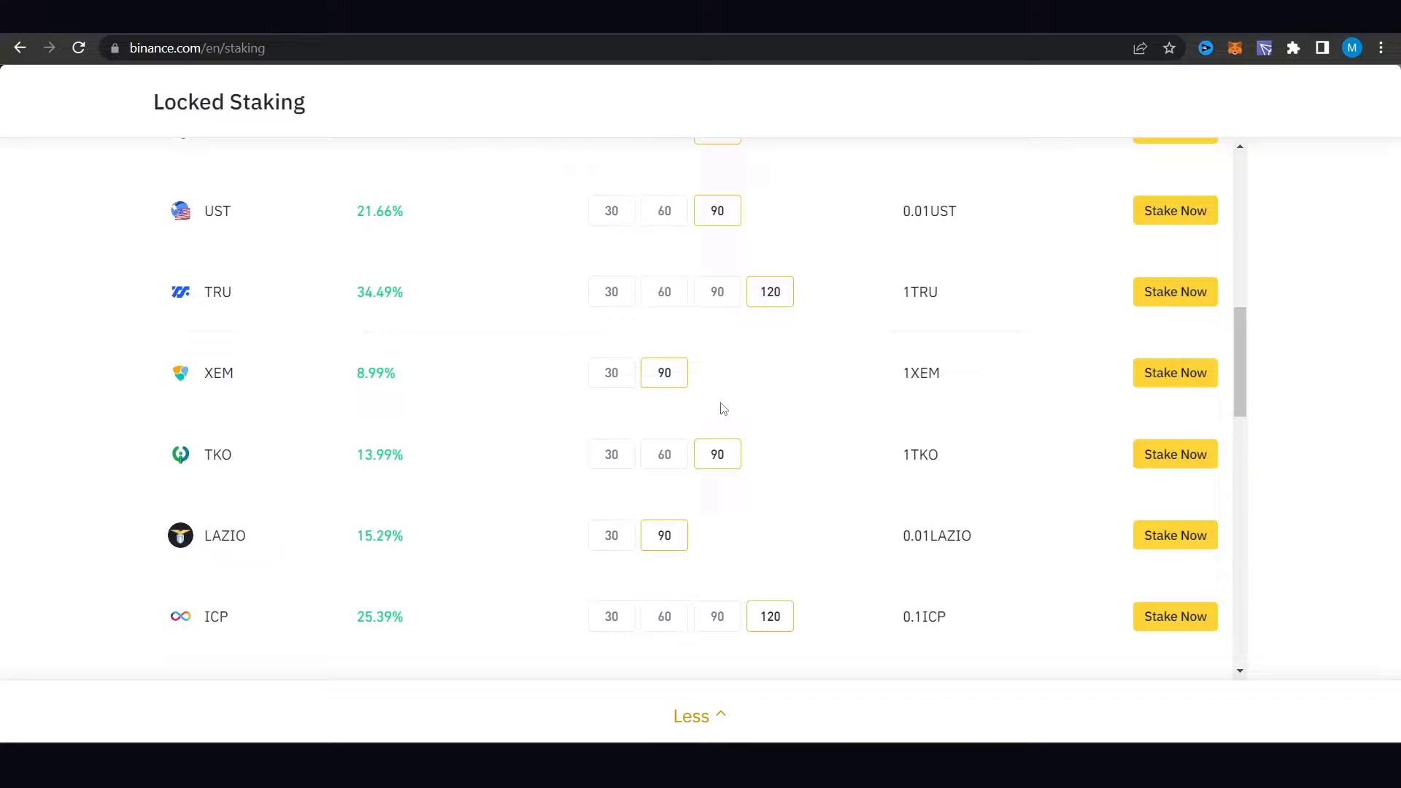
{"action": "scroll", "coordinate": [721, 407], "scroll_direction": "down", "scroll_amount": 3}
{"action": "scroll", "coordinate": [722, 407], "scroll_direction": "down", "scroll_amount": 8}
{"action": "scroll", "coordinate": [703, 364], "scroll_direction": "down", "scroll_amount": 2}
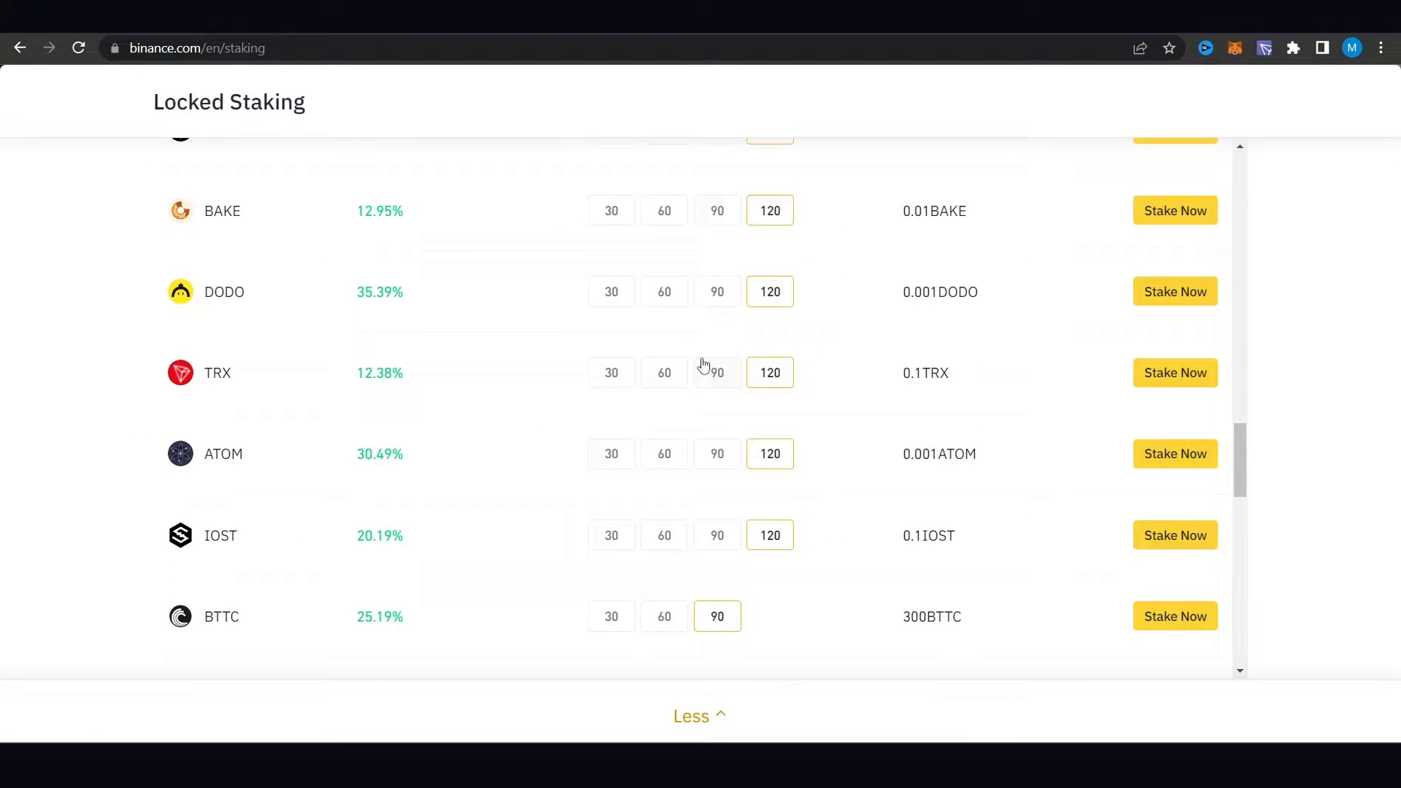
{"action": "scroll", "coordinate": [703, 372], "scroll_direction": "down", "scroll_amount": 4}
{"action": "scroll", "coordinate": [676, 394], "scroll_direction": "down", "scroll_amount": 4}
{"action": "scroll", "coordinate": [677, 394], "scroll_direction": "down", "scroll_amount": 4}
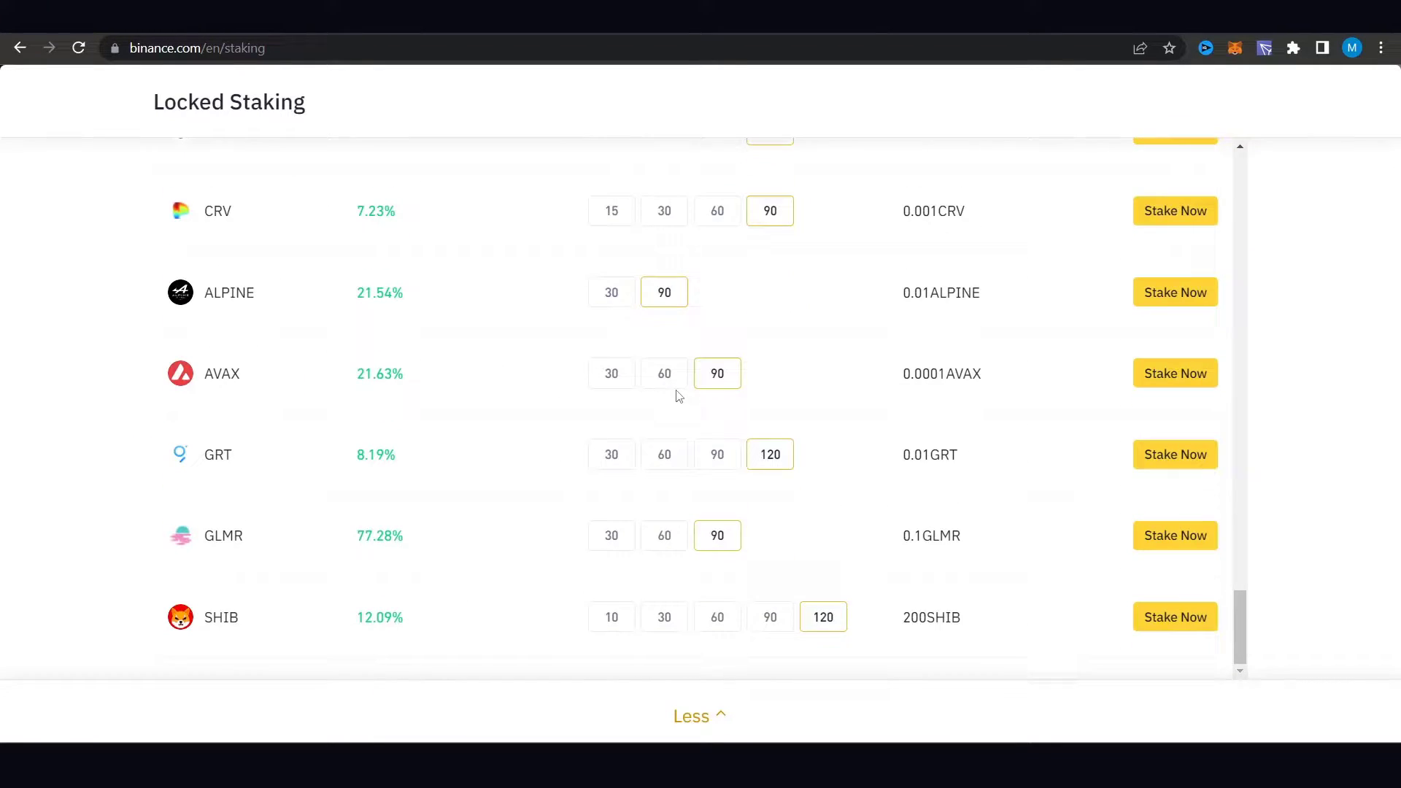
{"action": "scroll", "coordinate": [561, 451], "scroll_direction": "down", "scroll_amount": 4}
{"action": "scroll", "coordinate": [553, 480], "scroll_direction": "down", "scroll_amount": 2}
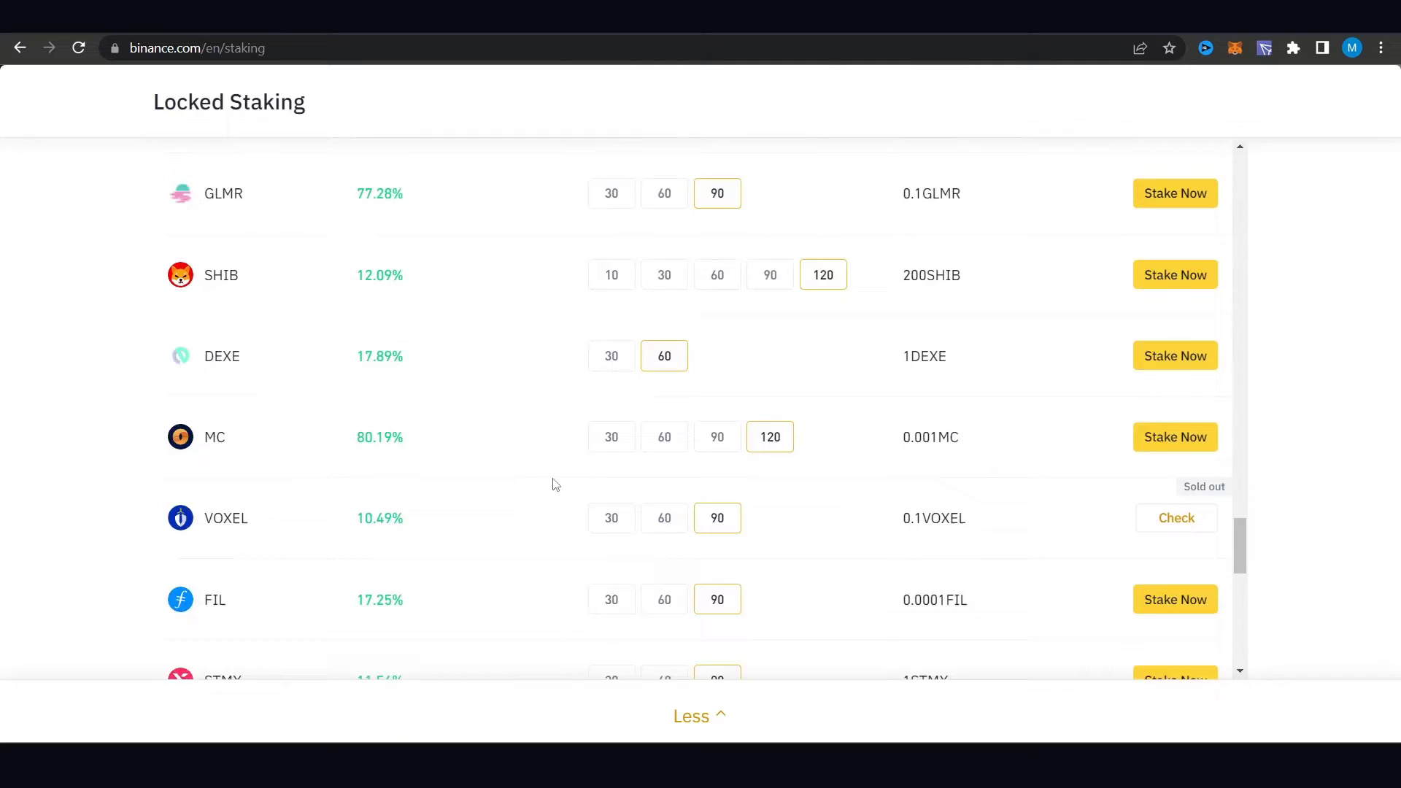
{"action": "scroll", "coordinate": [553, 480], "scroll_direction": "down", "scroll_amount": 4}
{"action": "scroll", "coordinate": [547, 471], "scroll_direction": "down", "scroll_amount": 3}
{"action": "scroll", "coordinate": [474, 433], "scroll_direction": "down", "scroll_amount": 5}
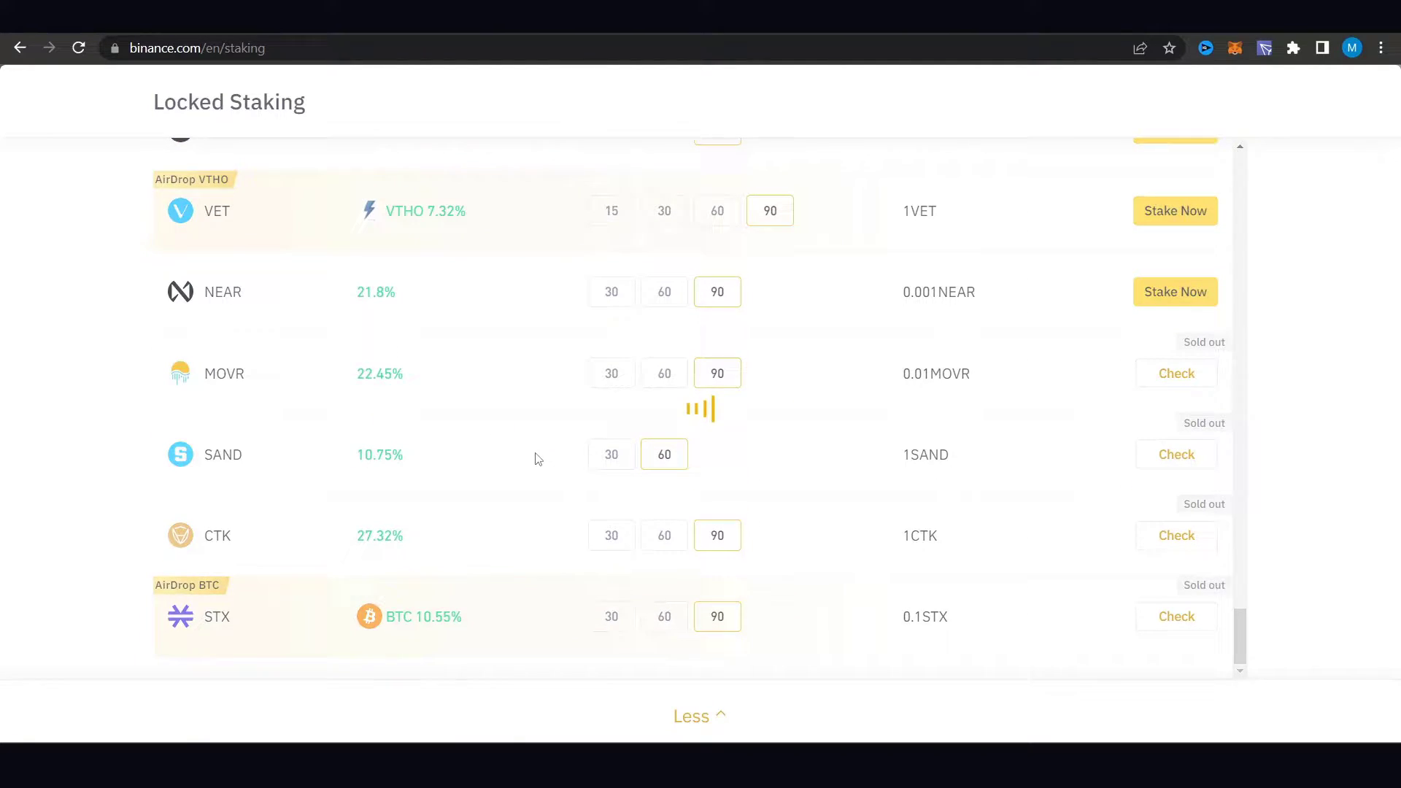
{"action": "scroll", "coordinate": [536, 460], "scroll_direction": "down", "scroll_amount": 3}
{"action": "scroll", "coordinate": [506, 460], "scroll_direction": "down", "scroll_amount": 2}
{"action": "scroll", "coordinate": [506, 455], "scroll_direction": "up", "scroll_amount": 2}
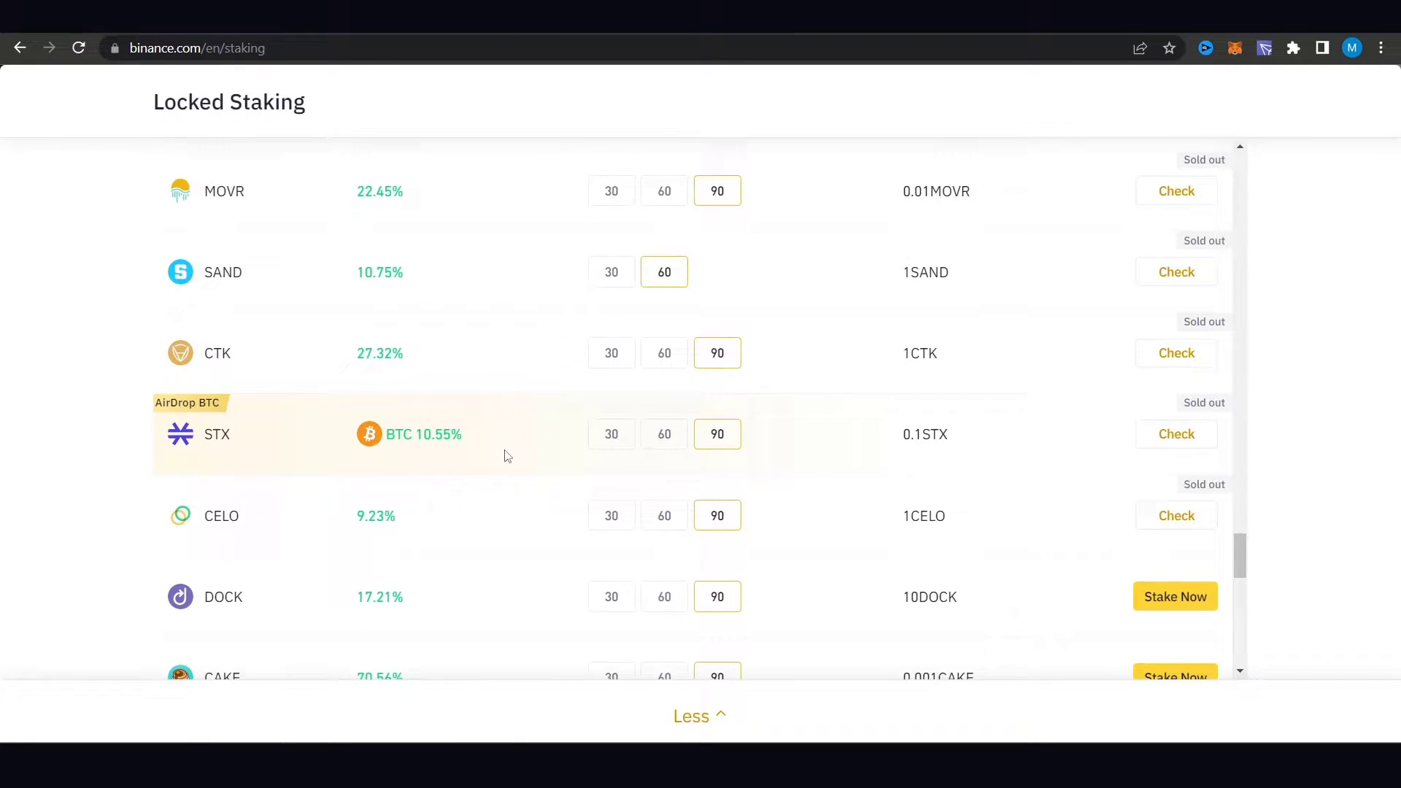
{"action": "scroll", "coordinate": [506, 455], "scroll_direction": "up", "scroll_amount": 1}
{"action": "scroll", "coordinate": [328, 529], "scroll_direction": "up", "scroll_amount": 4}
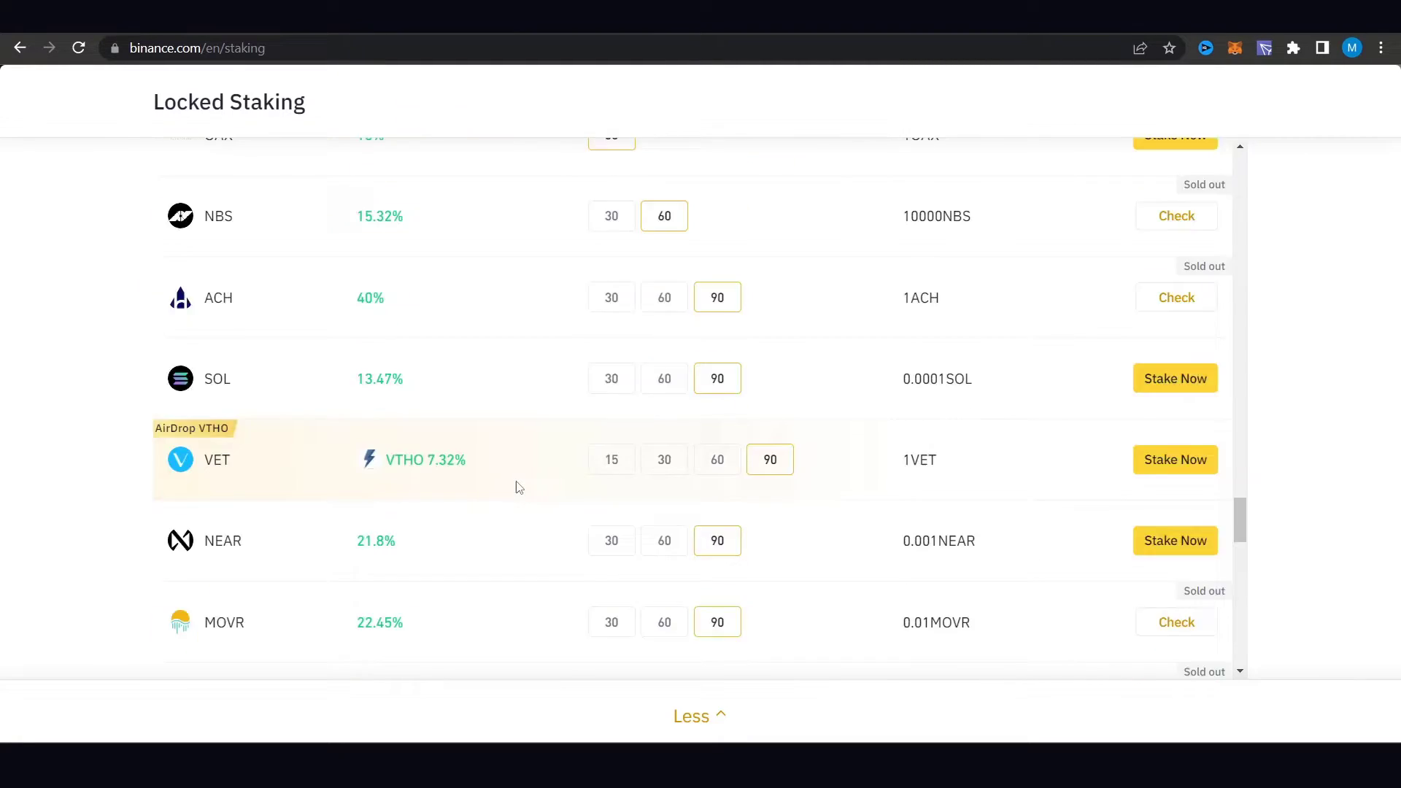
{"action": "scroll", "coordinate": [515, 482], "scroll_direction": "up", "scroll_amount": 5}
{"action": "scroll", "coordinate": [509, 471], "scroll_direction": "up", "scroll_amount": 5}
{"action": "scroll", "coordinate": [495, 458], "scroll_direction": "up", "scroll_amount": 4}
{"action": "scroll", "coordinate": [494, 458], "scroll_direction": "up", "scroll_amount": 5}
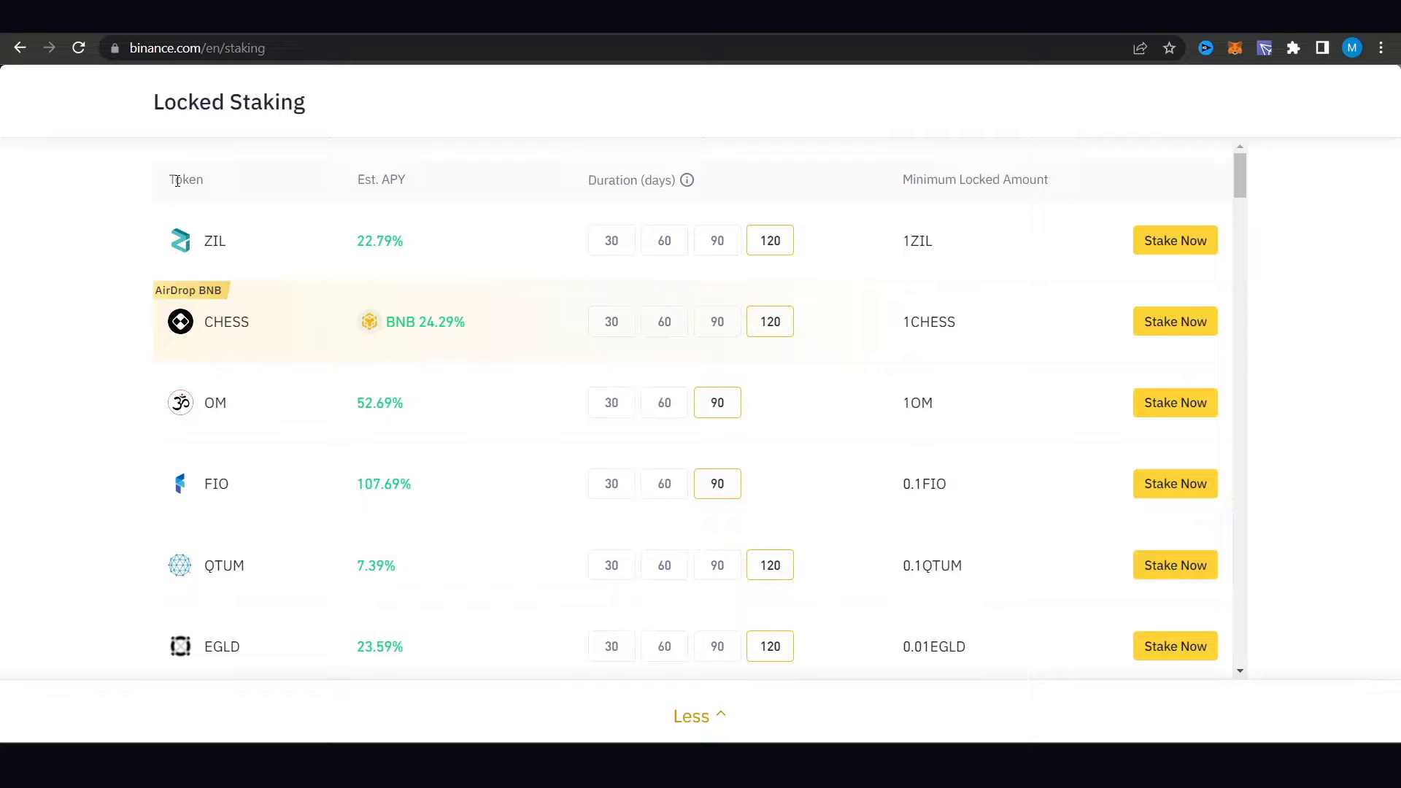
{"action": "left_click_drag", "start_coordinate": [153, 187], "coordinate": [215, 179]}
{"action": "mouse_move", "coordinate": [353, 182]}
{"action": "left_mouse_down"}
{"action": "mouse_move", "coordinate": [433, 171]}
{"action": "mouse_move", "coordinate": [342, 191]}
{"action": "left_mouse_up"}
{"action": "left_click_drag", "start_coordinate": [609, 180], "coordinate": [687, 179]}
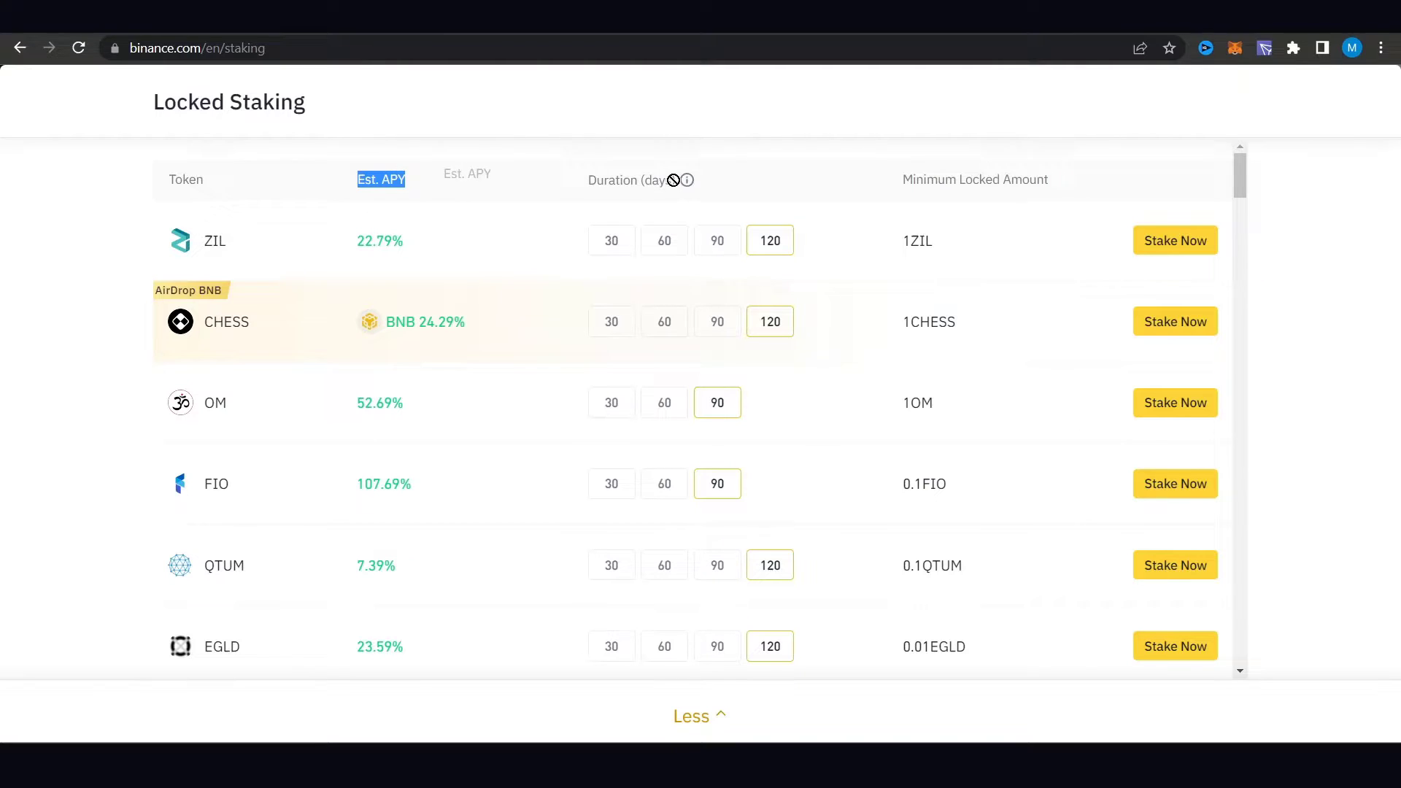
{"action": "left_click_drag", "start_coordinate": [943, 179], "coordinate": [1044, 172]}
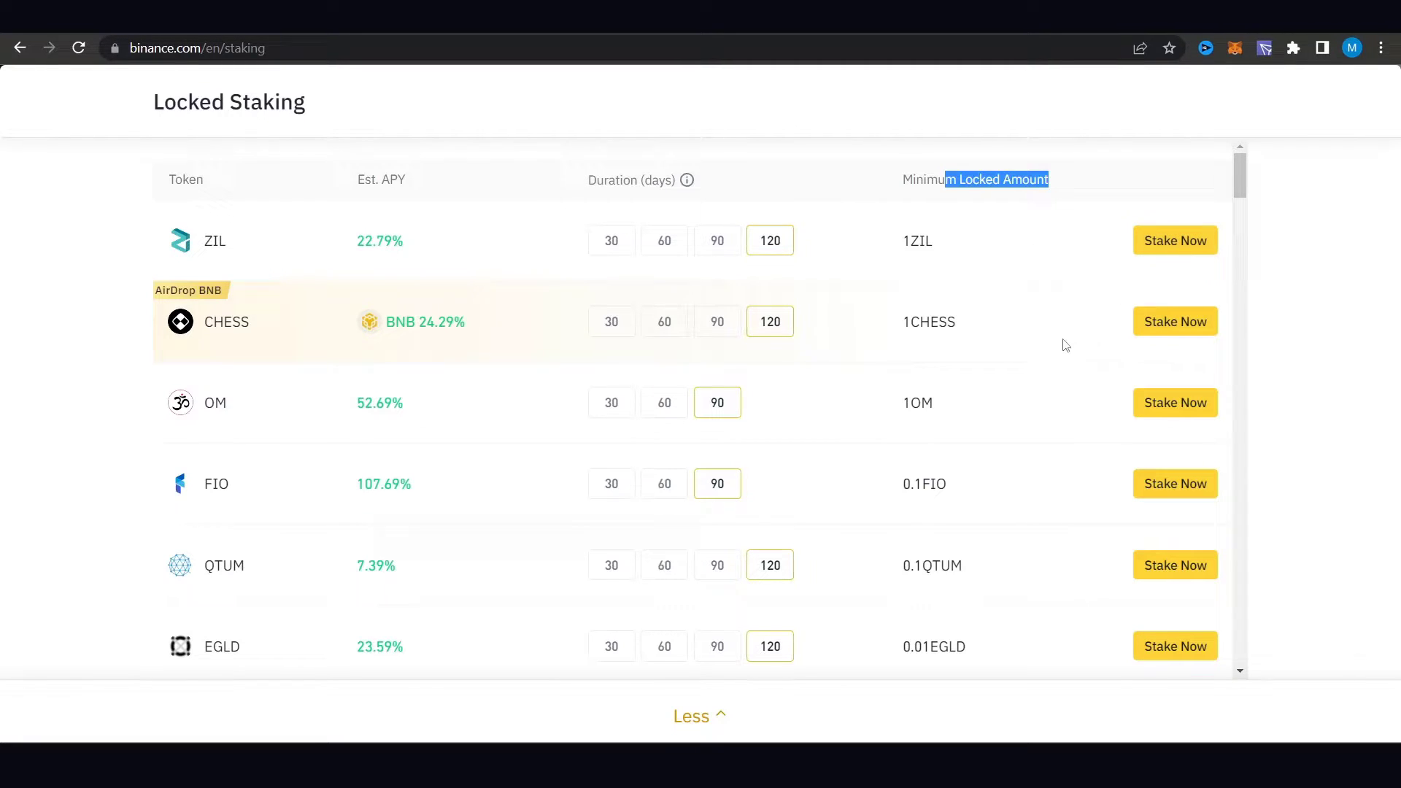
{"action": "scroll", "coordinate": [421, 417], "scroll_direction": "down", "scroll_amount": 5}
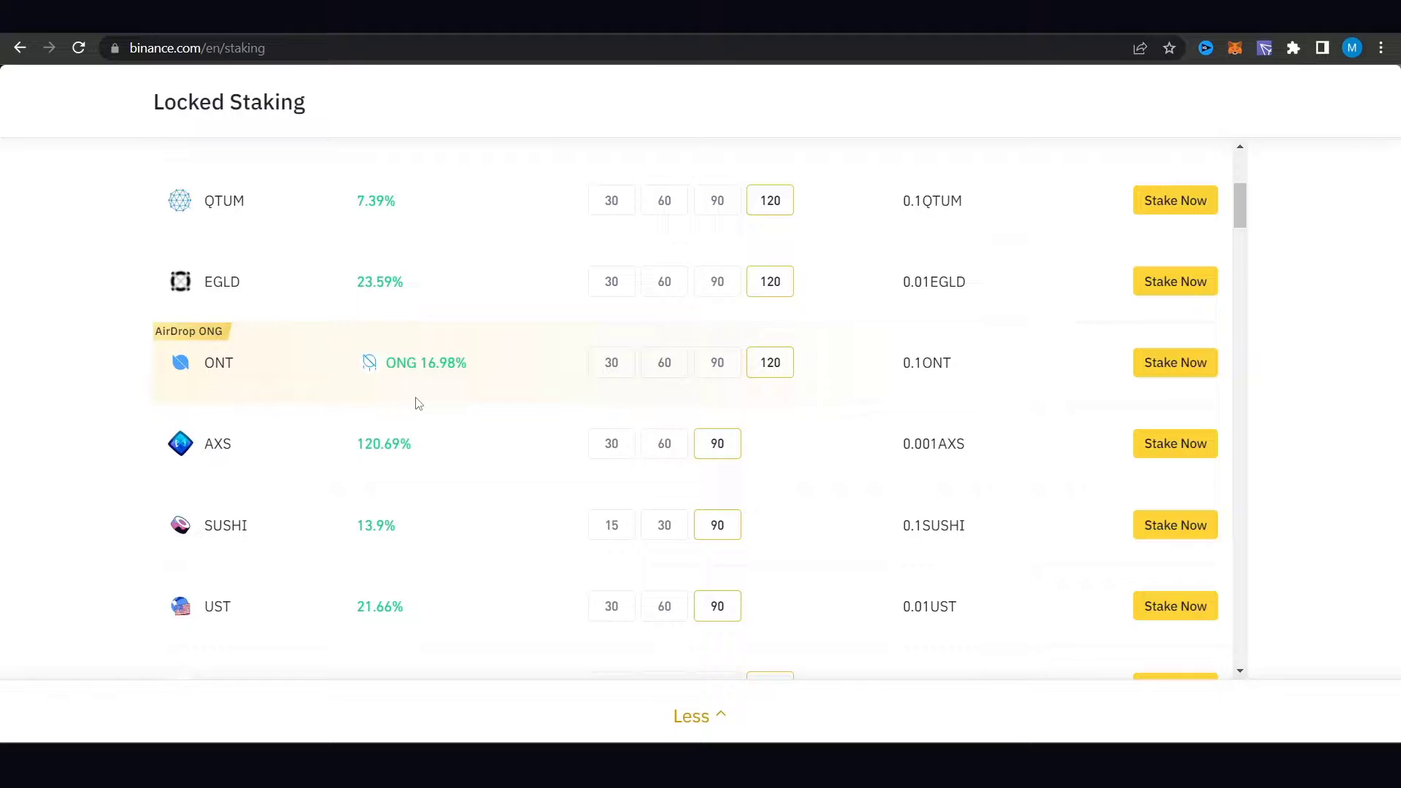
{"action": "scroll", "coordinate": [422, 416], "scroll_direction": "down", "scroll_amount": 5}
{"action": "scroll", "coordinate": [420, 426], "scroll_direction": "up", "scroll_amount": 3}
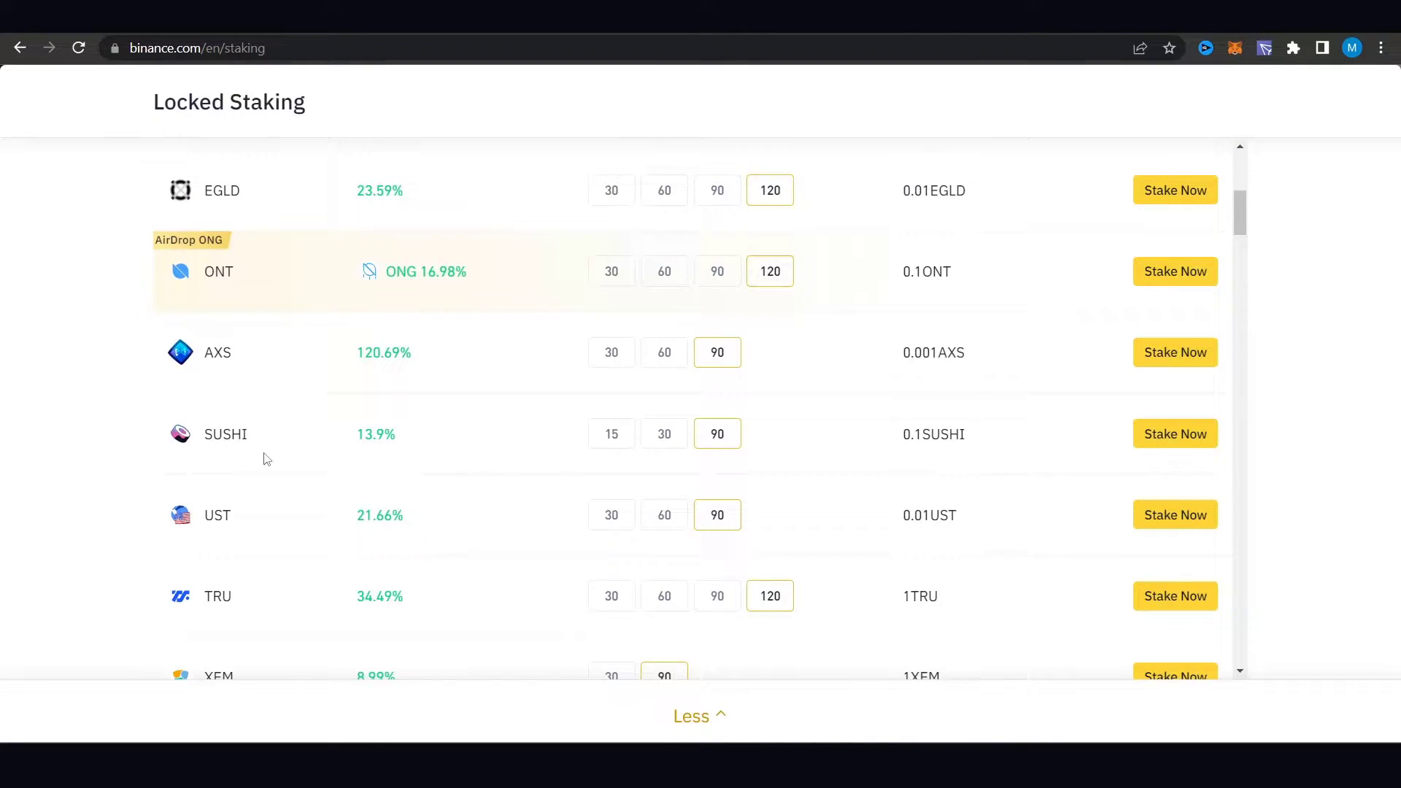
{"action": "scroll", "coordinate": [264, 459], "scroll_direction": "up", "scroll_amount": 2}
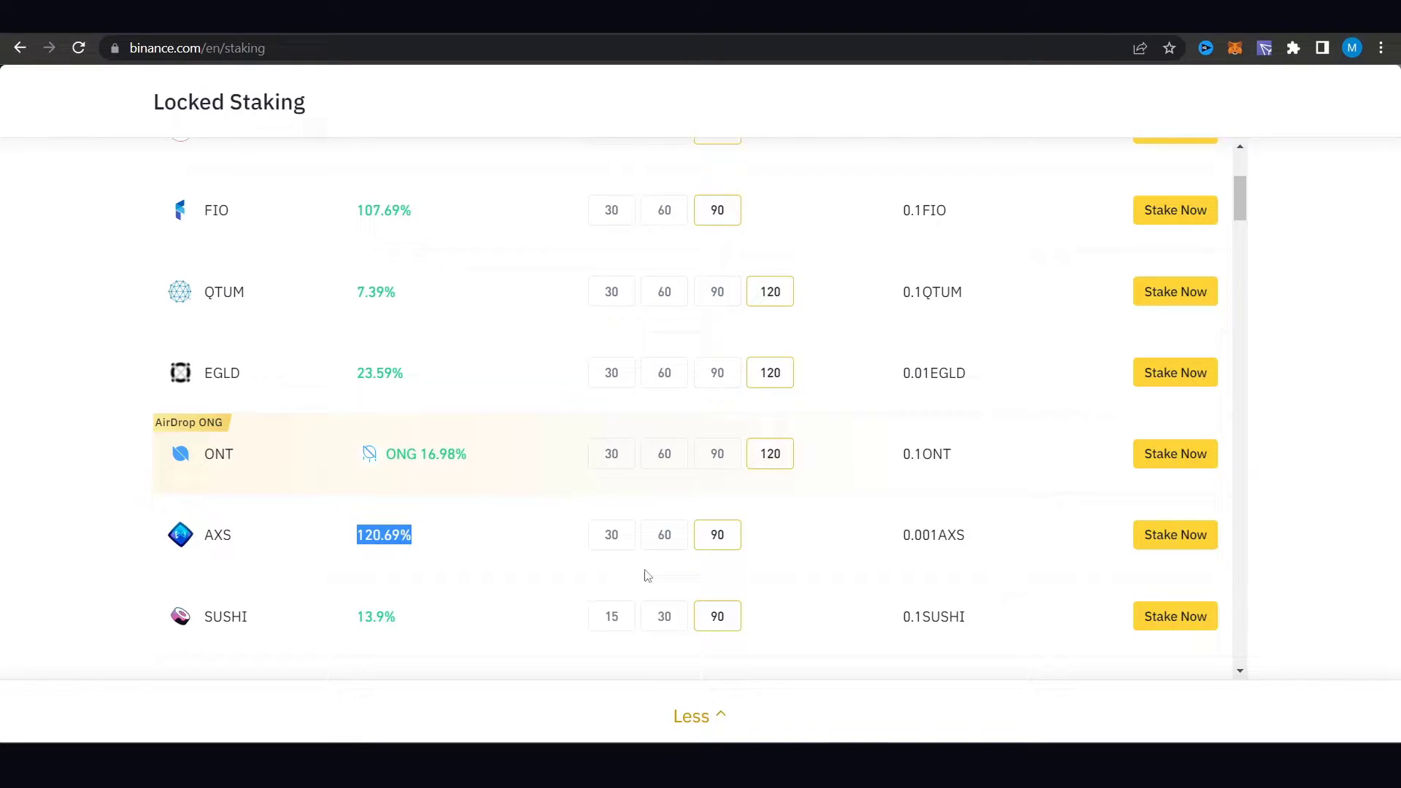
{"action": "scroll", "coordinate": [742, 537], "scroll_direction": "down", "scroll_amount": 1}
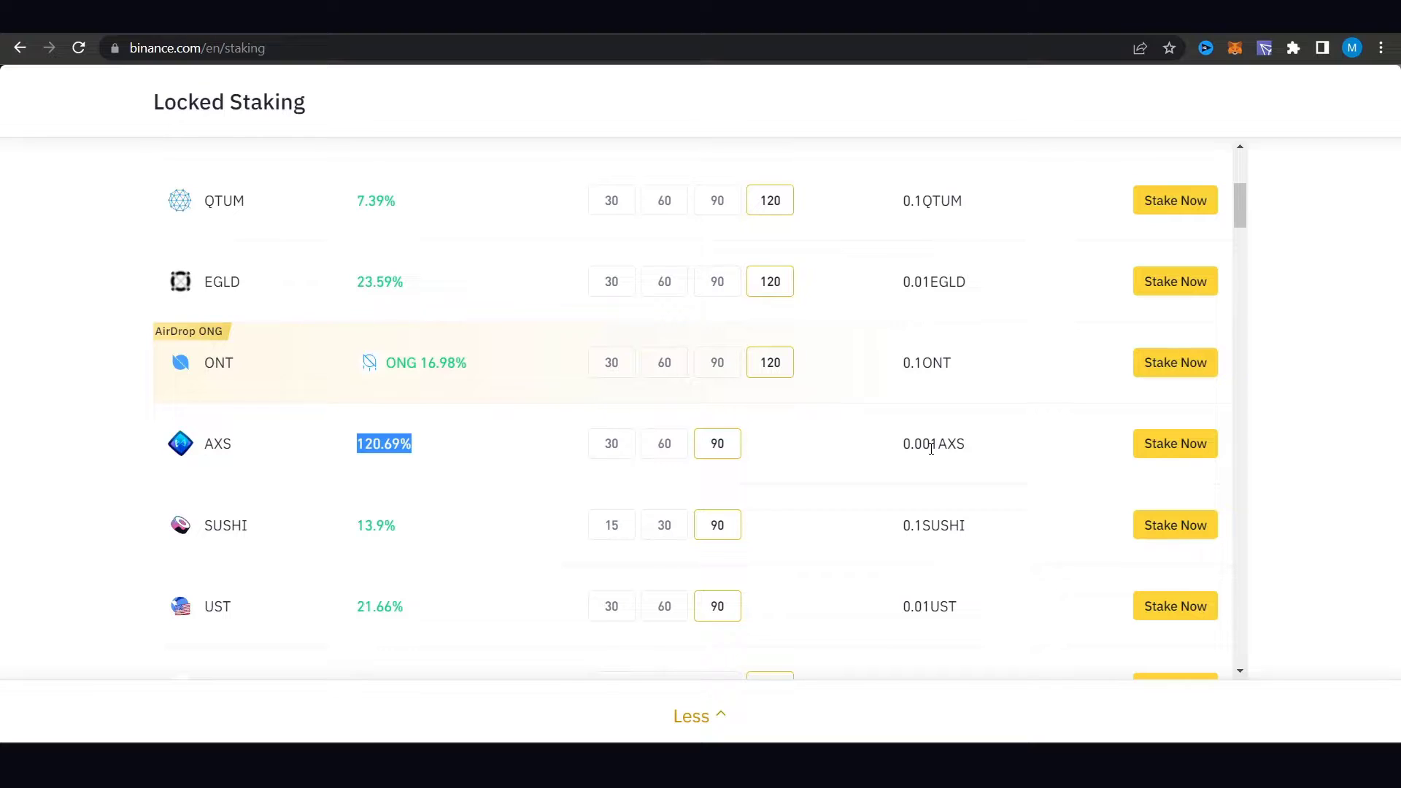
{"action": "left_click_drag", "start_coordinate": [937, 443], "coordinate": [900, 442]}
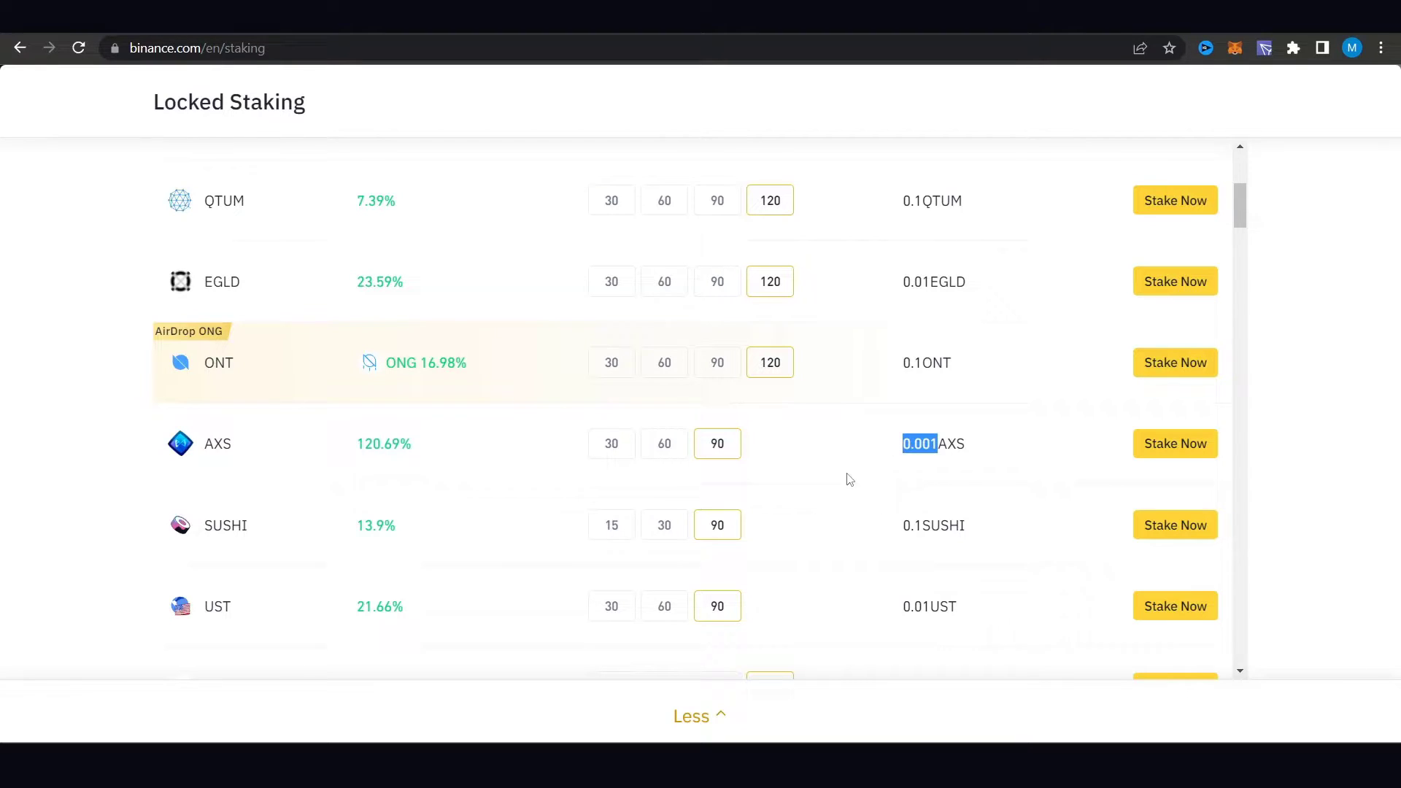
{"action": "scroll", "coordinate": [843, 472], "scroll_direction": "down", "scroll_amount": 2}
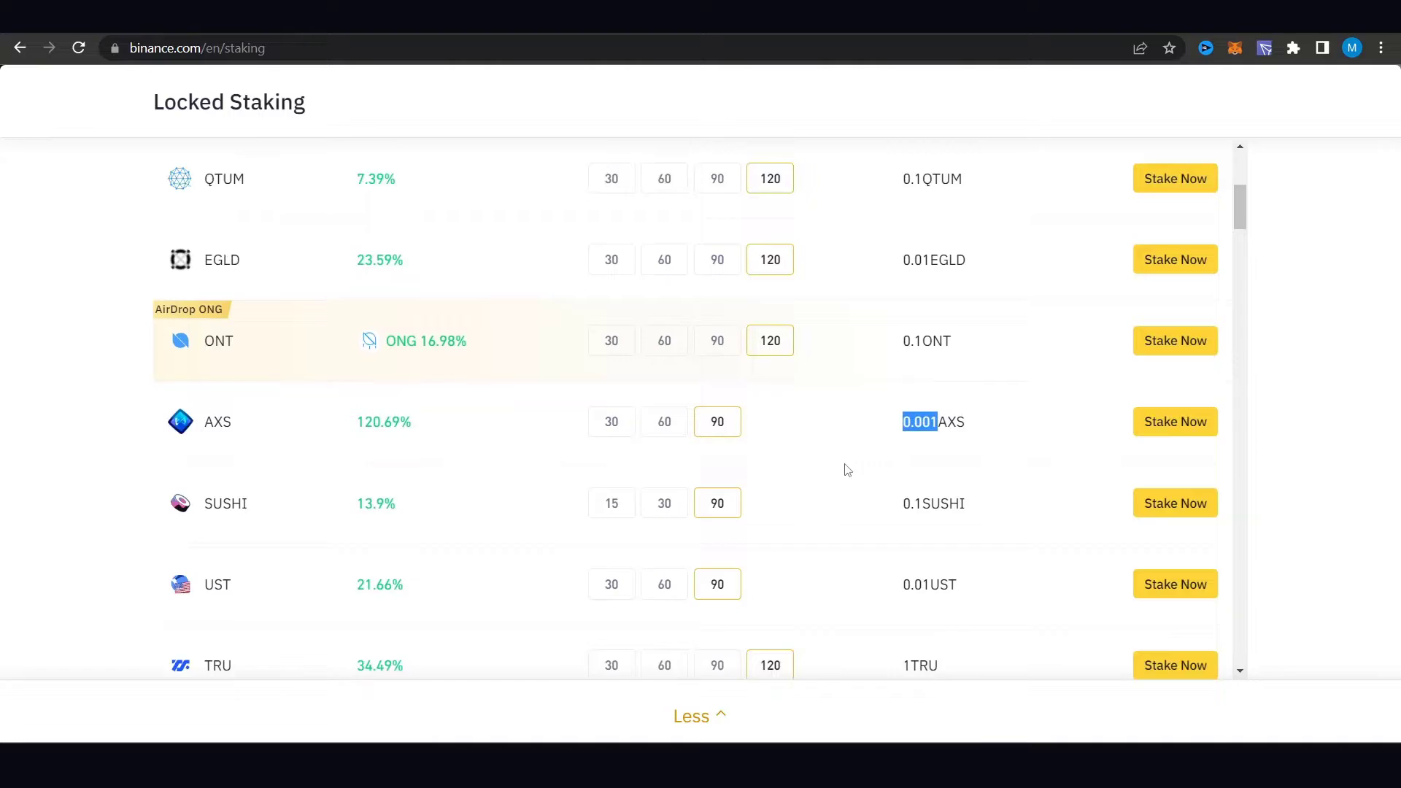
{"action": "scroll", "coordinate": [352, 366], "scroll_direction": "down", "scroll_amount": 2}
{"action": "scroll", "coordinate": [356, 394], "scroll_direction": "down", "scroll_amount": 2}
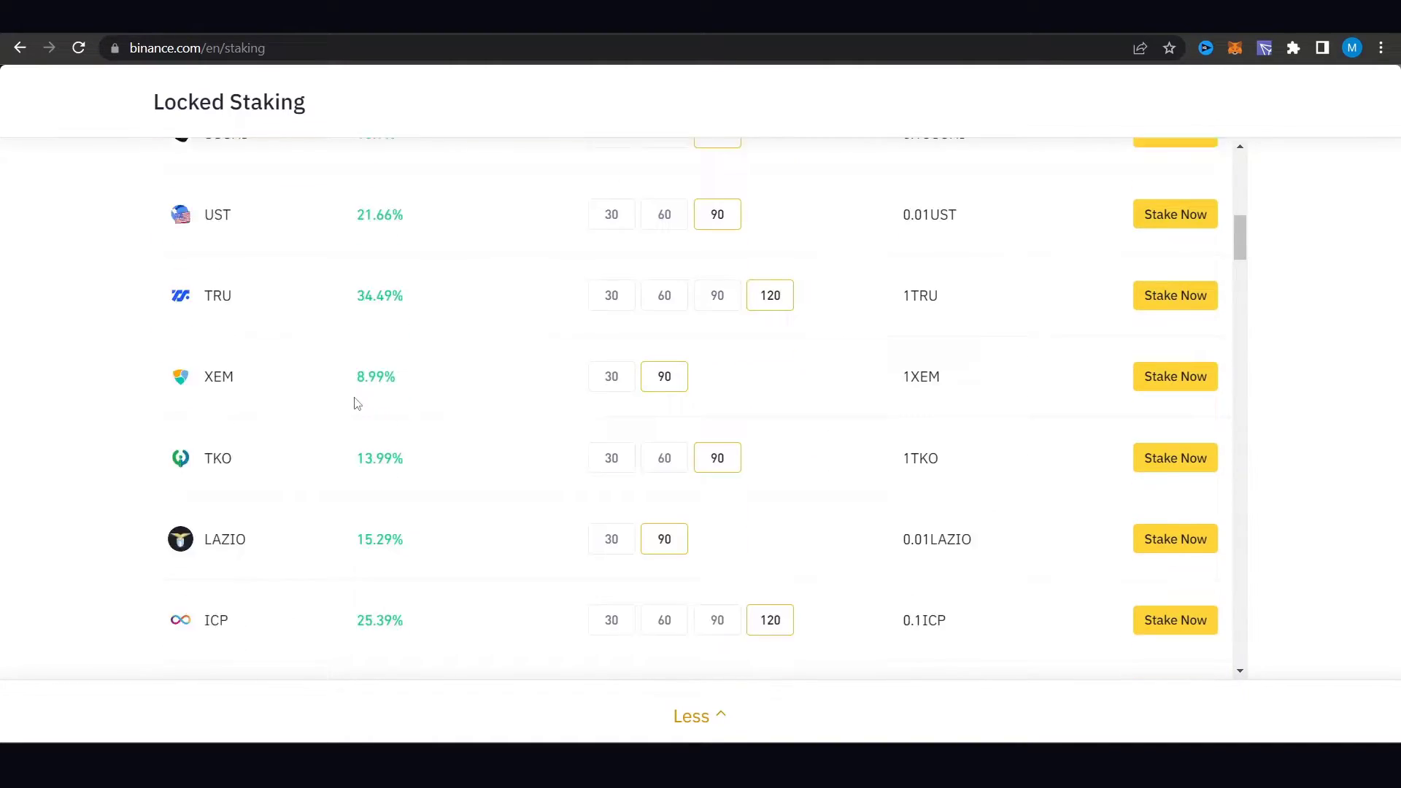
{"action": "scroll", "coordinate": [362, 427], "scroll_direction": "down", "scroll_amount": 3}
{"action": "scroll", "coordinate": [367, 468], "scroll_direction": "down", "scroll_amount": 1}
{"action": "scroll", "coordinate": [367, 467], "scroll_direction": "down", "scroll_amount": 1}
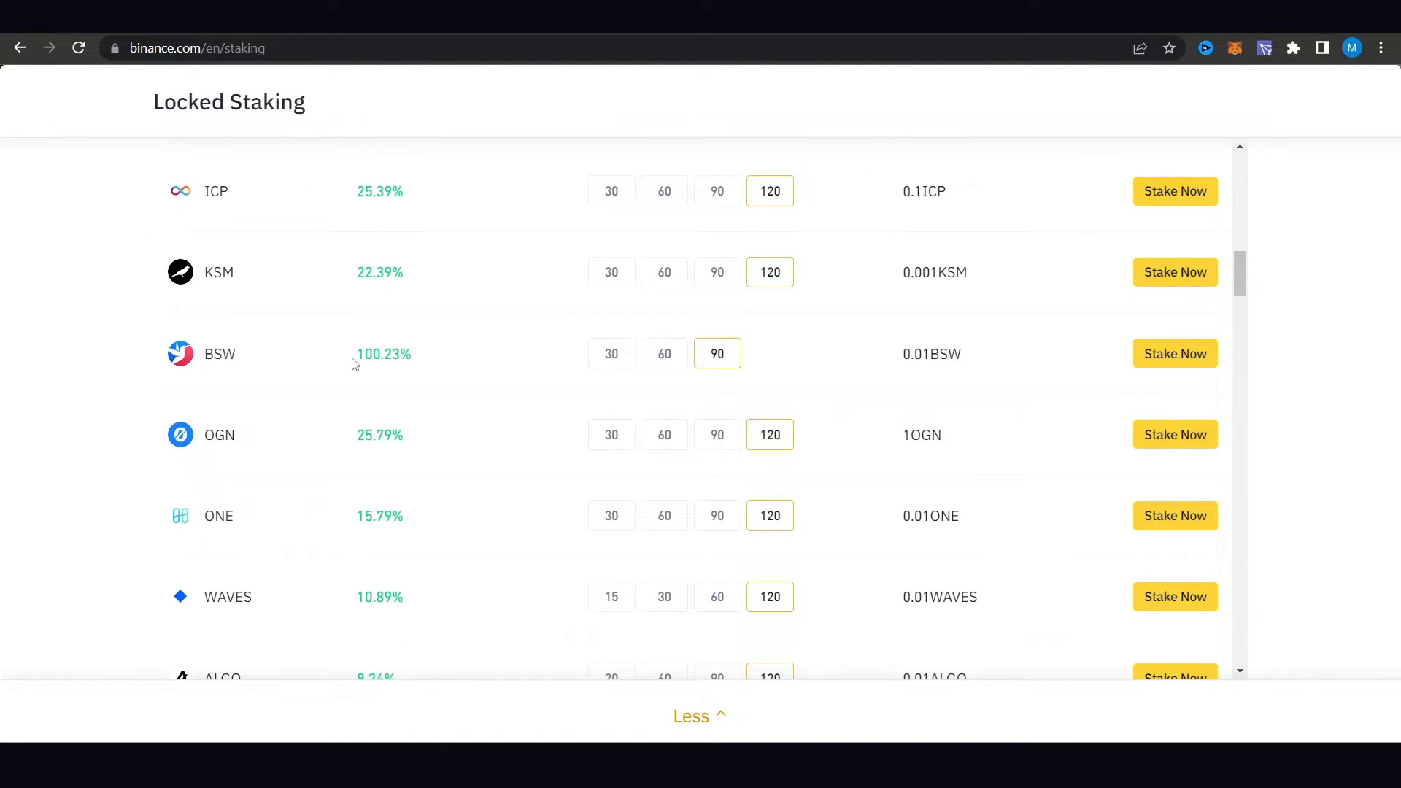
Step: Compare BSW's 30/60/90-day rates, landing on the 90-day term at 100.23% APY
{"action": "left_click_drag", "start_coordinate": [358, 355], "coordinate": [418, 361]}
{"action": "left_click", "coordinate": [666, 355]}
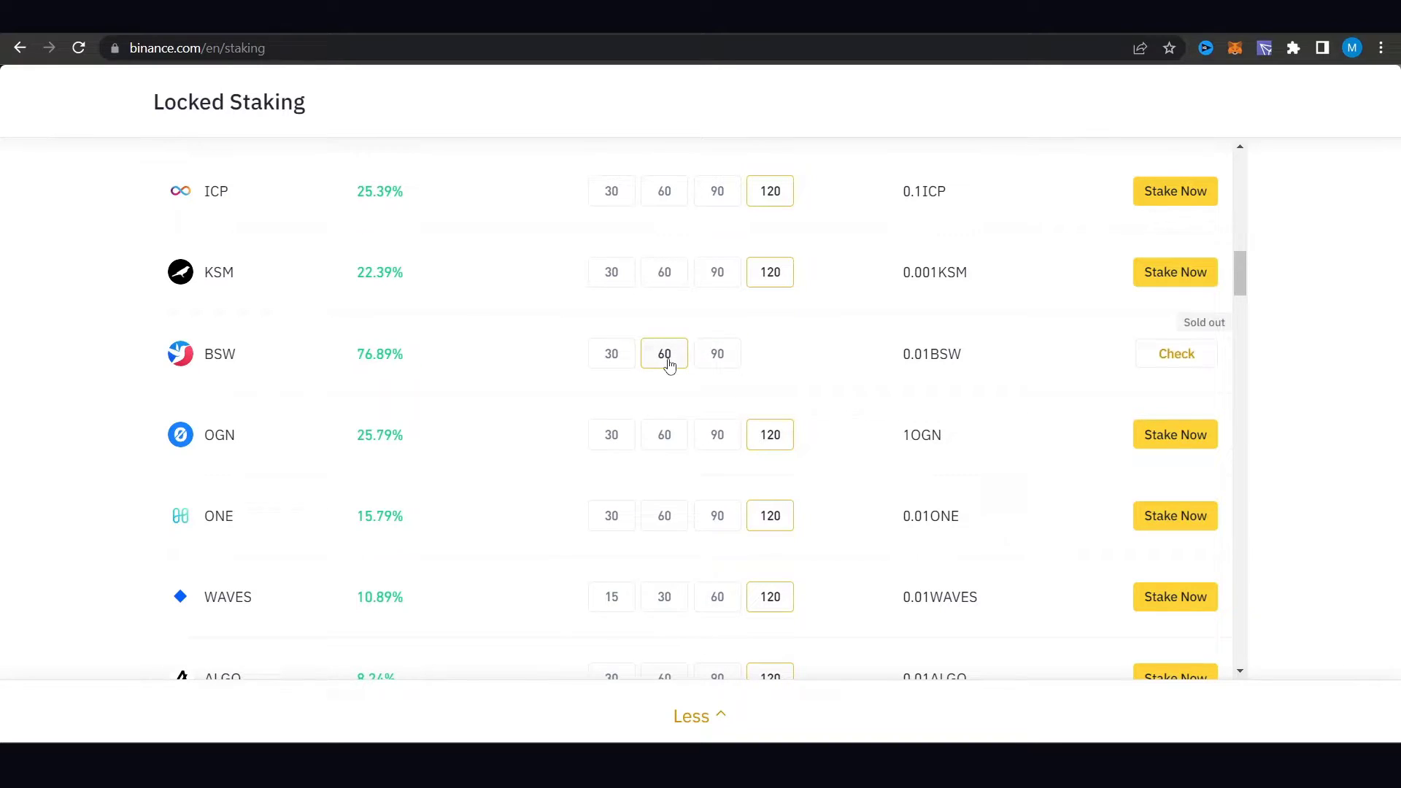
{"action": "left_click", "coordinate": [610, 356]}
{"action": "scroll", "coordinate": [583, 367], "scroll_direction": "up", "scroll_amount": 2}
{"action": "scroll", "coordinate": [582, 366], "scroll_direction": "up", "scroll_amount": 3}
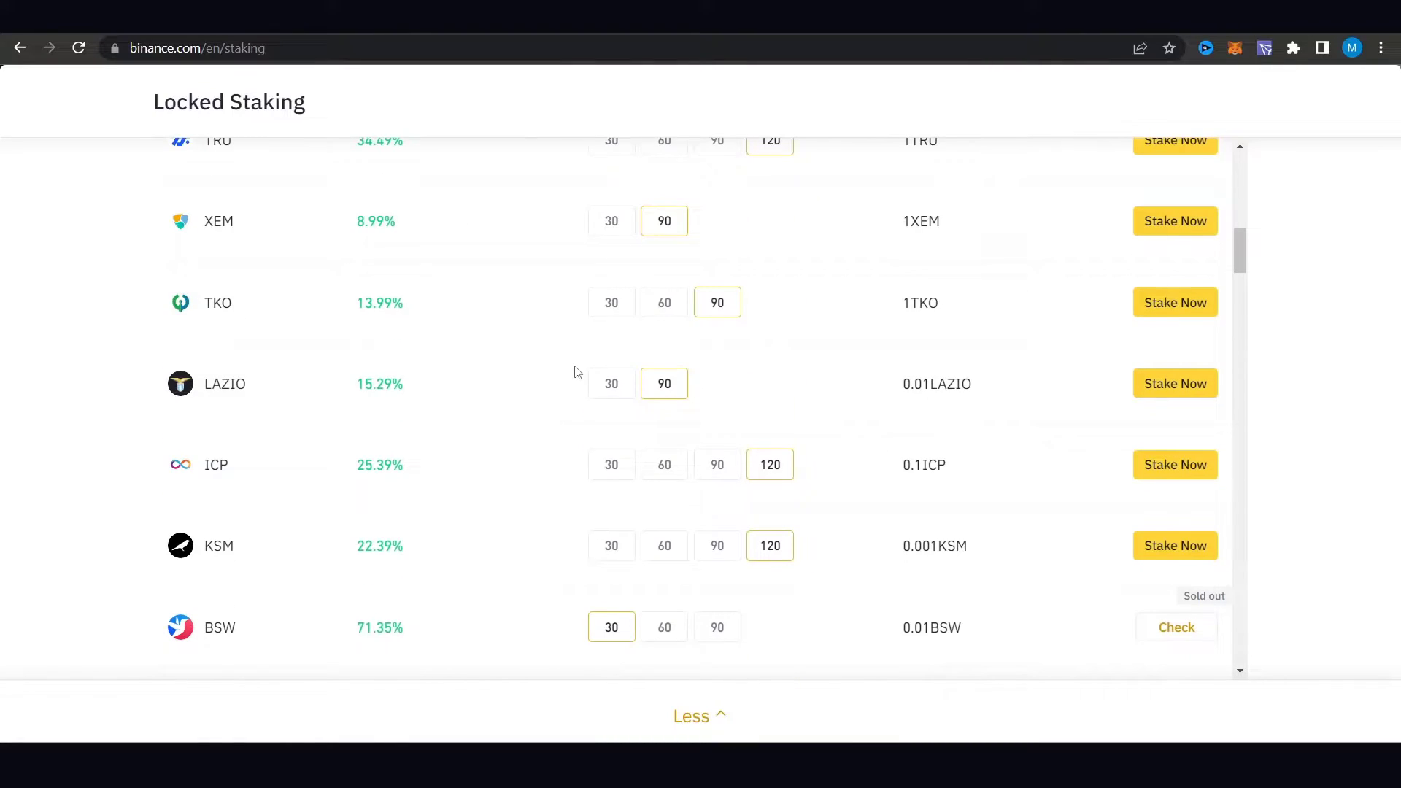
{"action": "scroll", "coordinate": [583, 367], "scroll_direction": "up", "scroll_amount": 5}
{"action": "scroll", "coordinate": [583, 367], "scroll_direction": "up", "scroll_amount": 1}
{"action": "scroll", "coordinate": [613, 329], "scroll_direction": "down", "scroll_amount": 3}
{"action": "scroll", "coordinate": [647, 481], "scroll_direction": "down", "scroll_amount": 6}
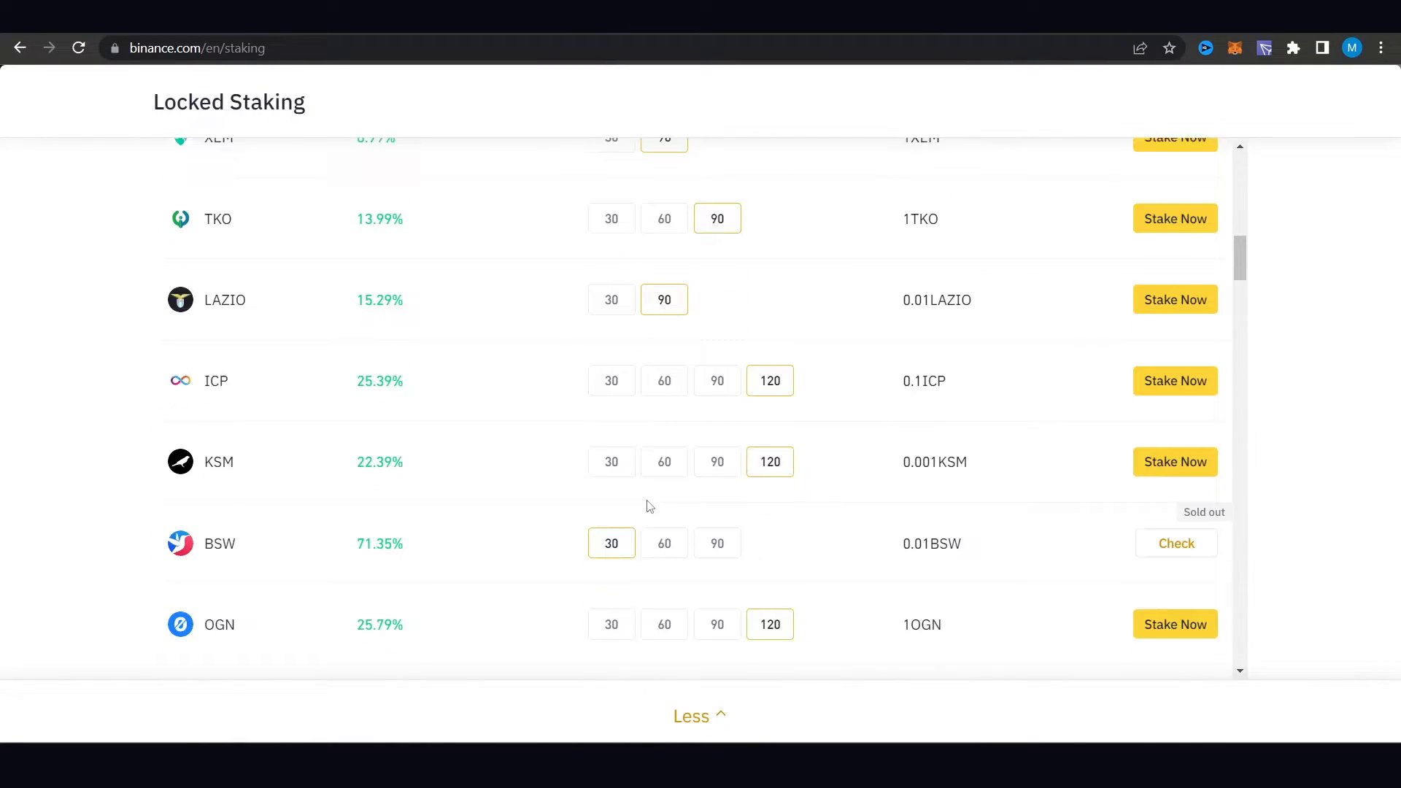
{"action": "scroll", "coordinate": [644, 492], "scroll_direction": "down", "scroll_amount": 3}
{"action": "scroll", "coordinate": [644, 492], "scroll_direction": "up", "scroll_amount": 3}
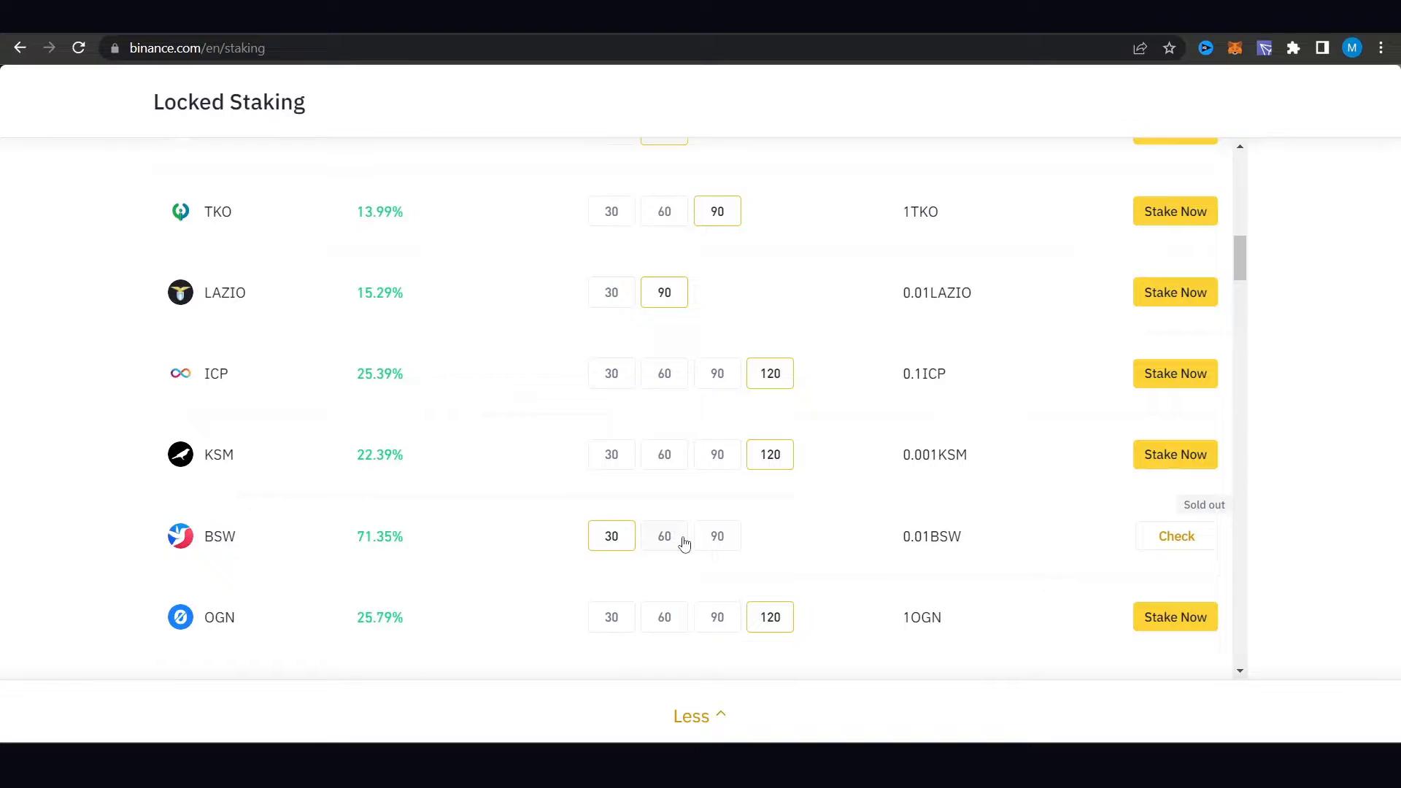
{"action": "scroll", "coordinate": [684, 542], "scroll_direction": "down", "scroll_amount": 1}
{"action": "left_click_drag", "start_coordinate": [426, 444], "coordinate": [337, 442]}
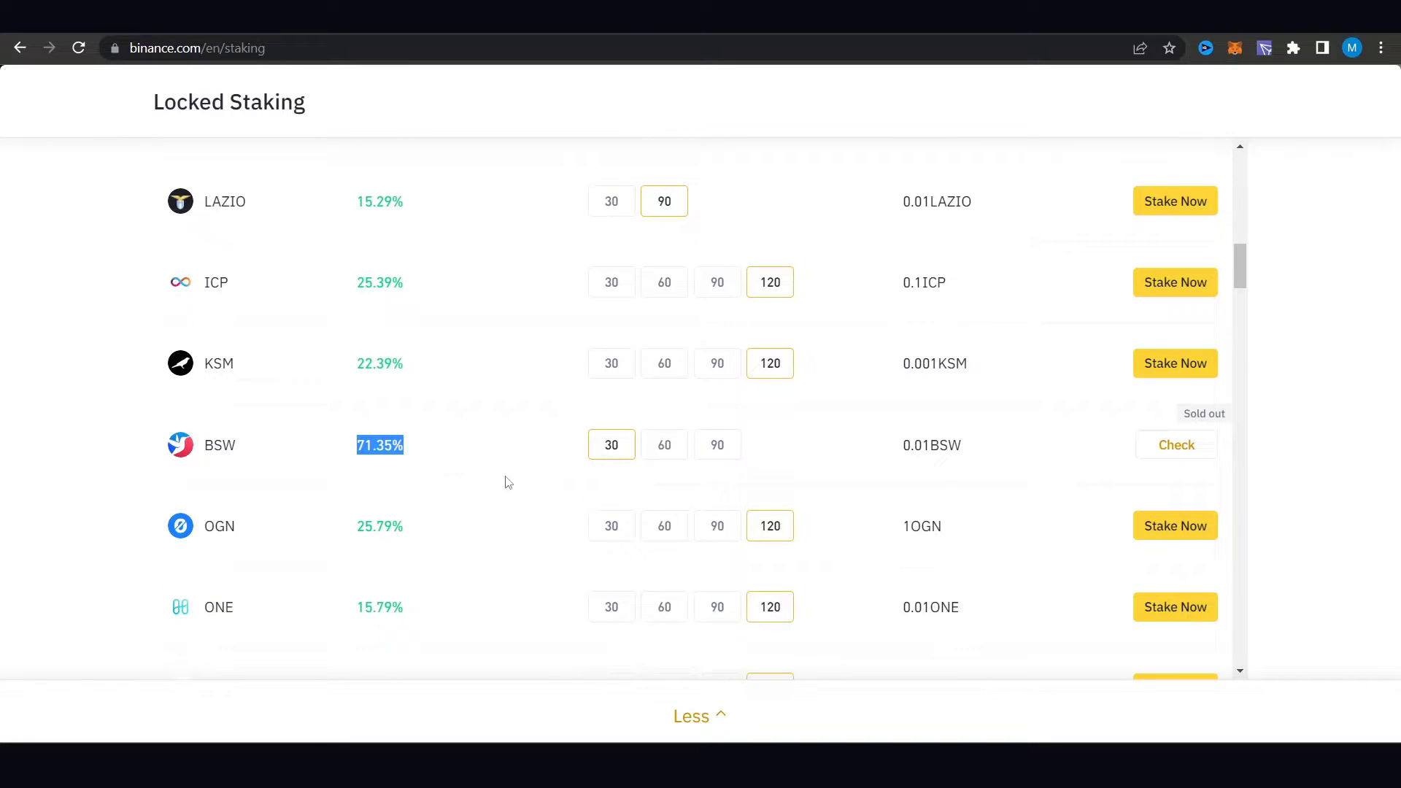
{"action": "left_click", "coordinate": [665, 445]}
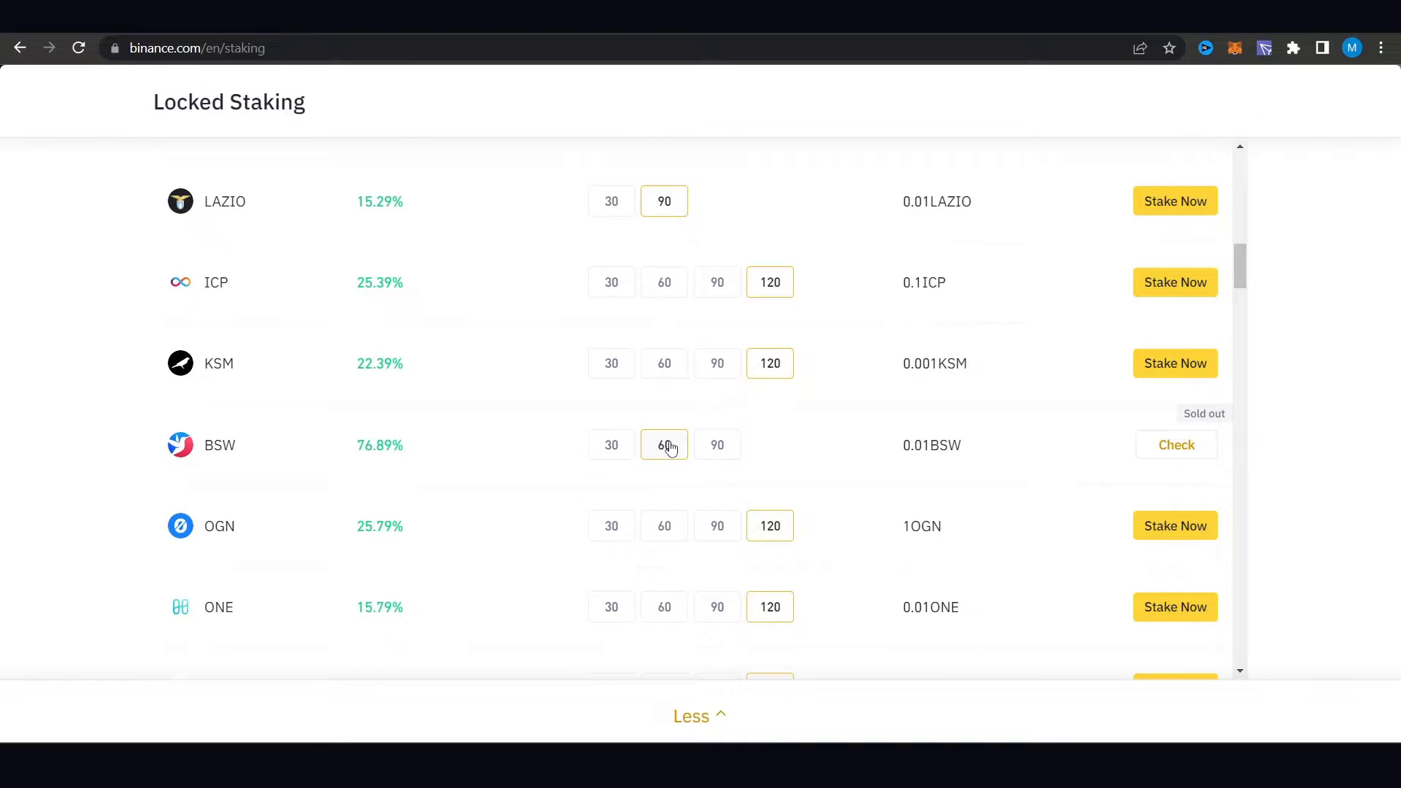
{"action": "left_click", "coordinate": [608, 451]}
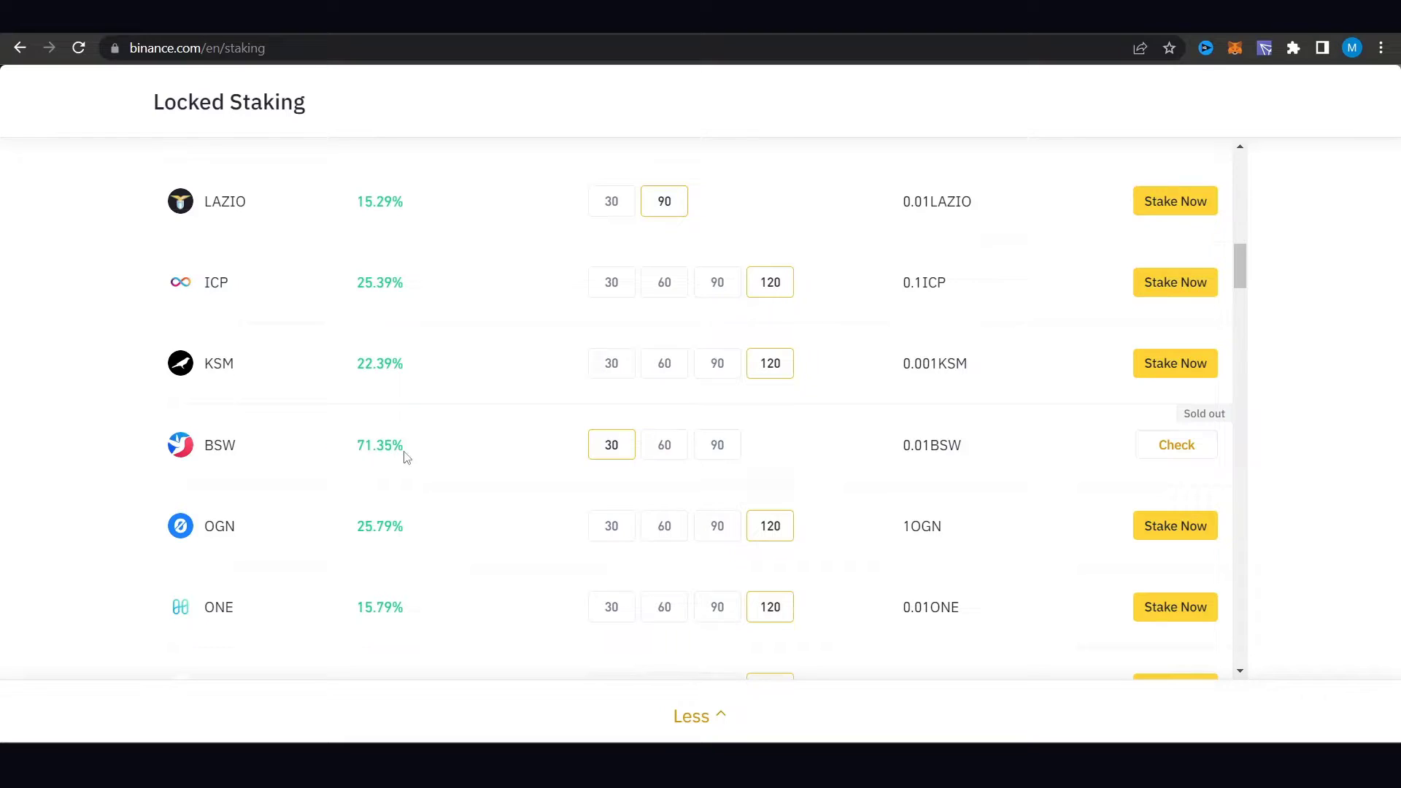
{"action": "left_click", "coordinate": [661, 449]}
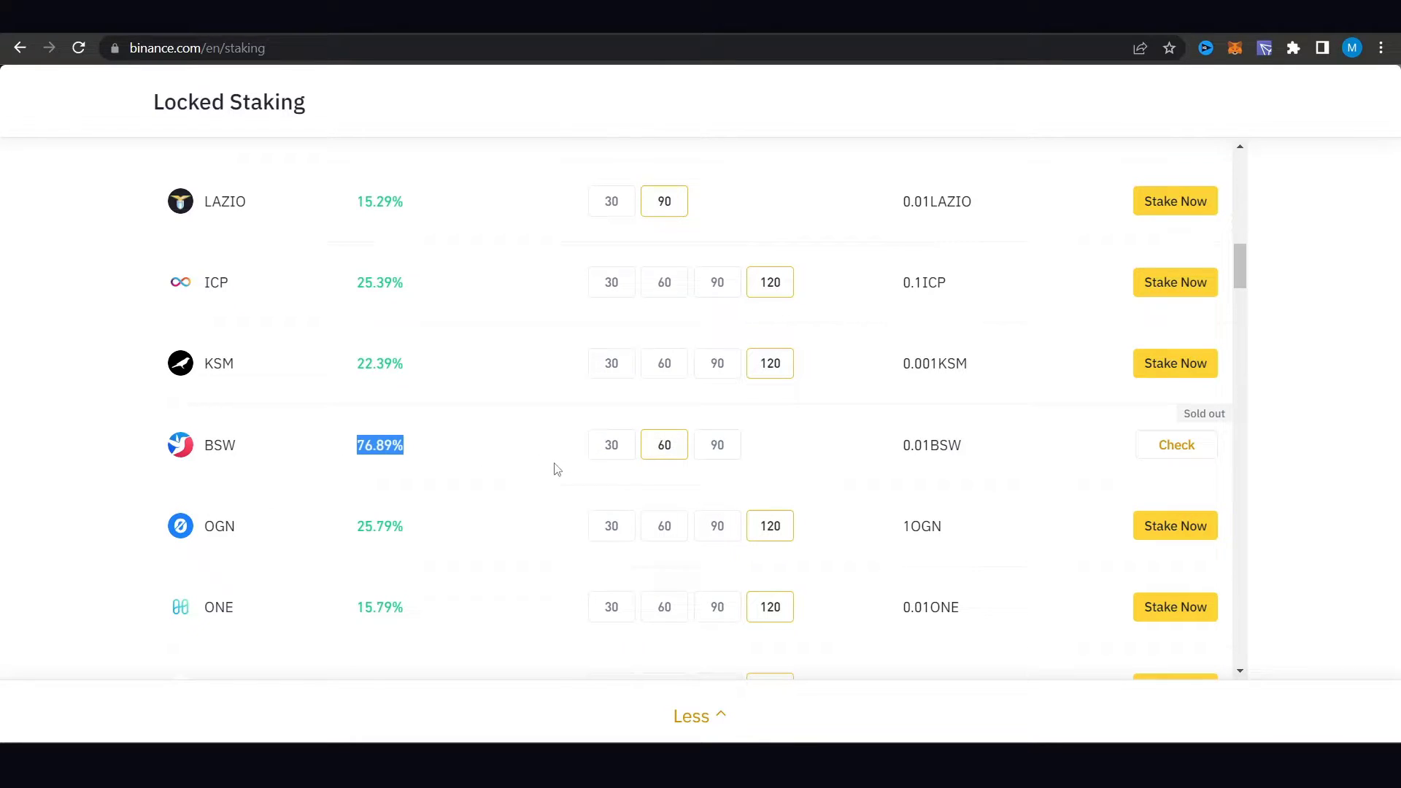
{"action": "left_click", "coordinate": [717, 445]}
{"action": "left_click_drag", "start_coordinate": [488, 470], "coordinate": [353, 459]}
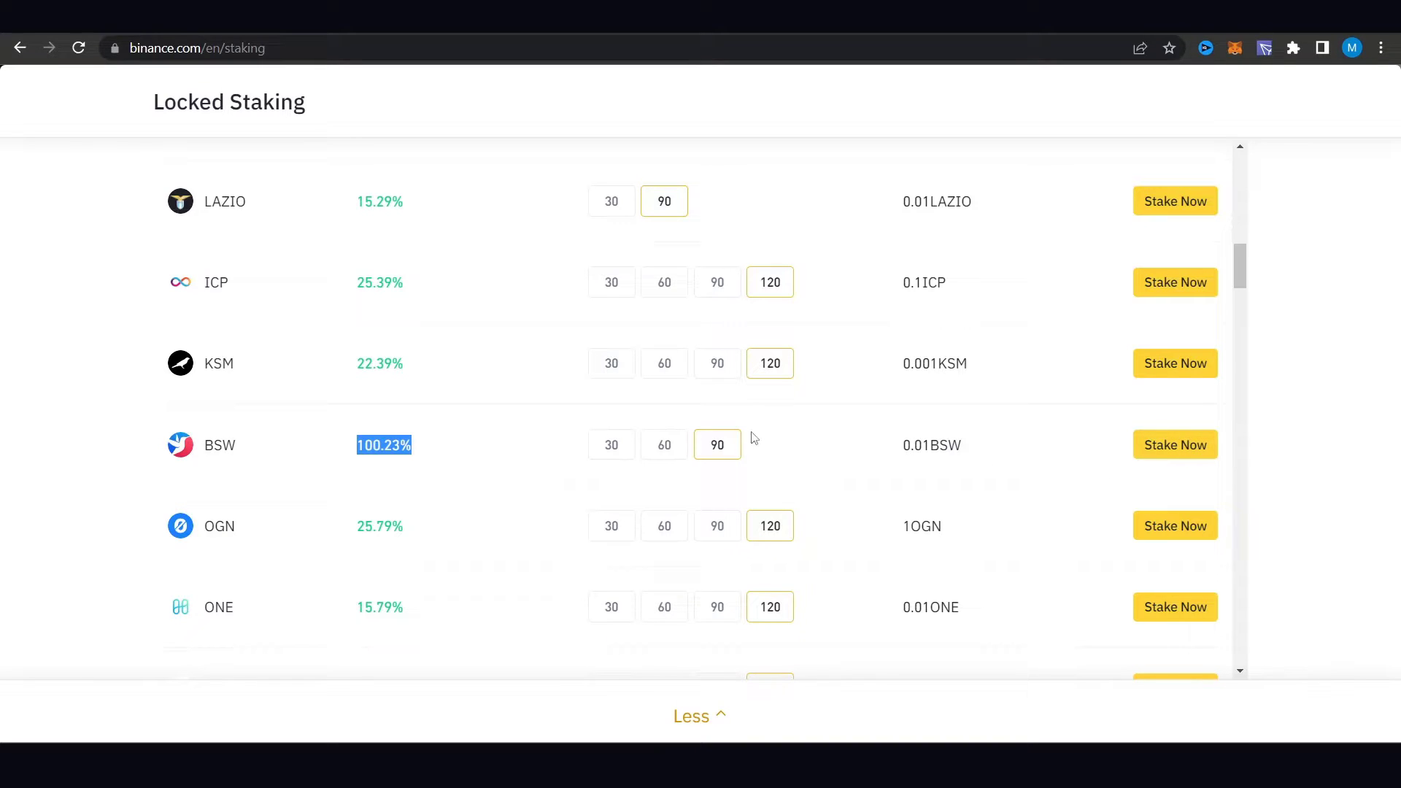
Step: Cycle BSW's durations again and leave it on the open 90-day term
{"action": "left_click", "coordinate": [664, 444]}
{"action": "left_click", "coordinate": [612, 444]}
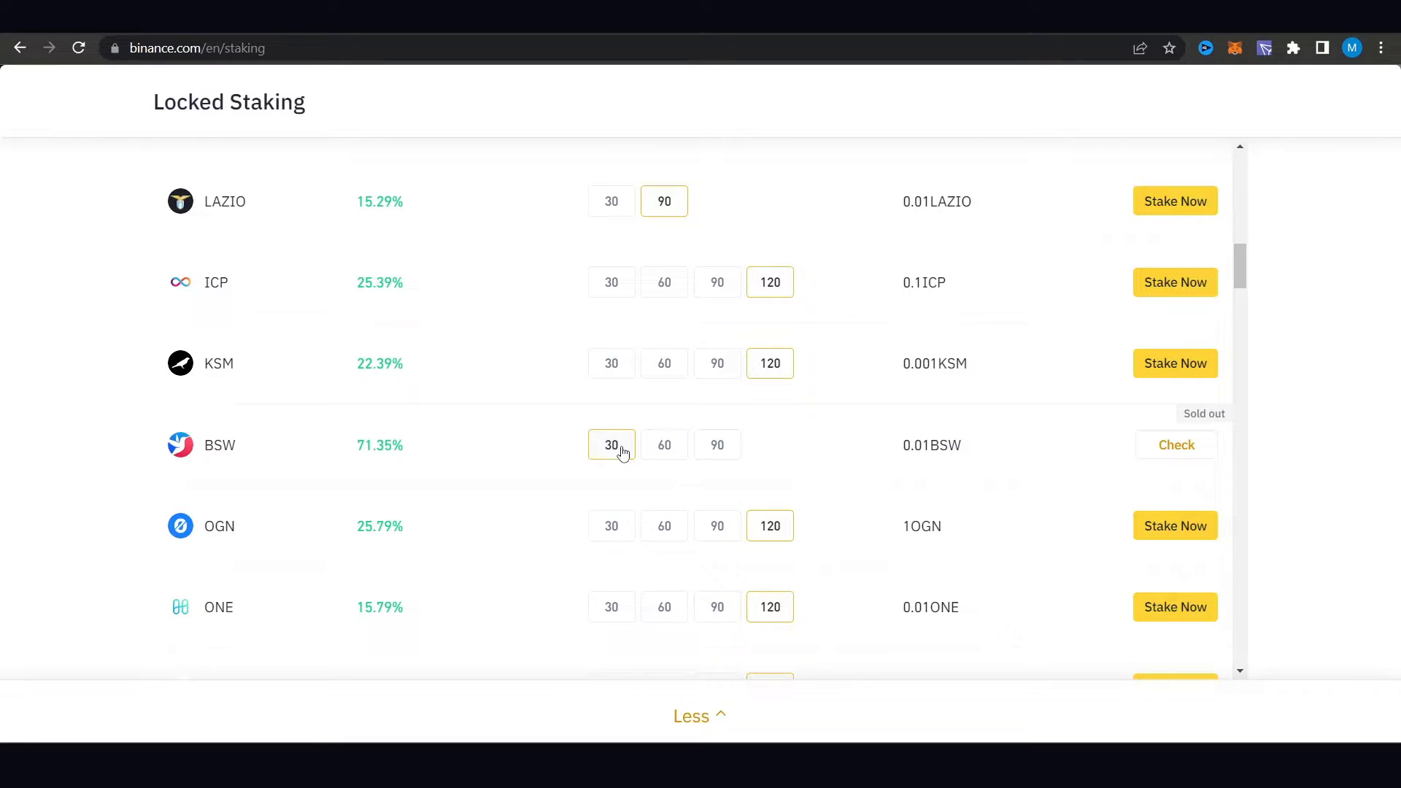
{"action": "left_click", "coordinate": [664, 445]}
{"action": "left_click", "coordinate": [716, 445]}
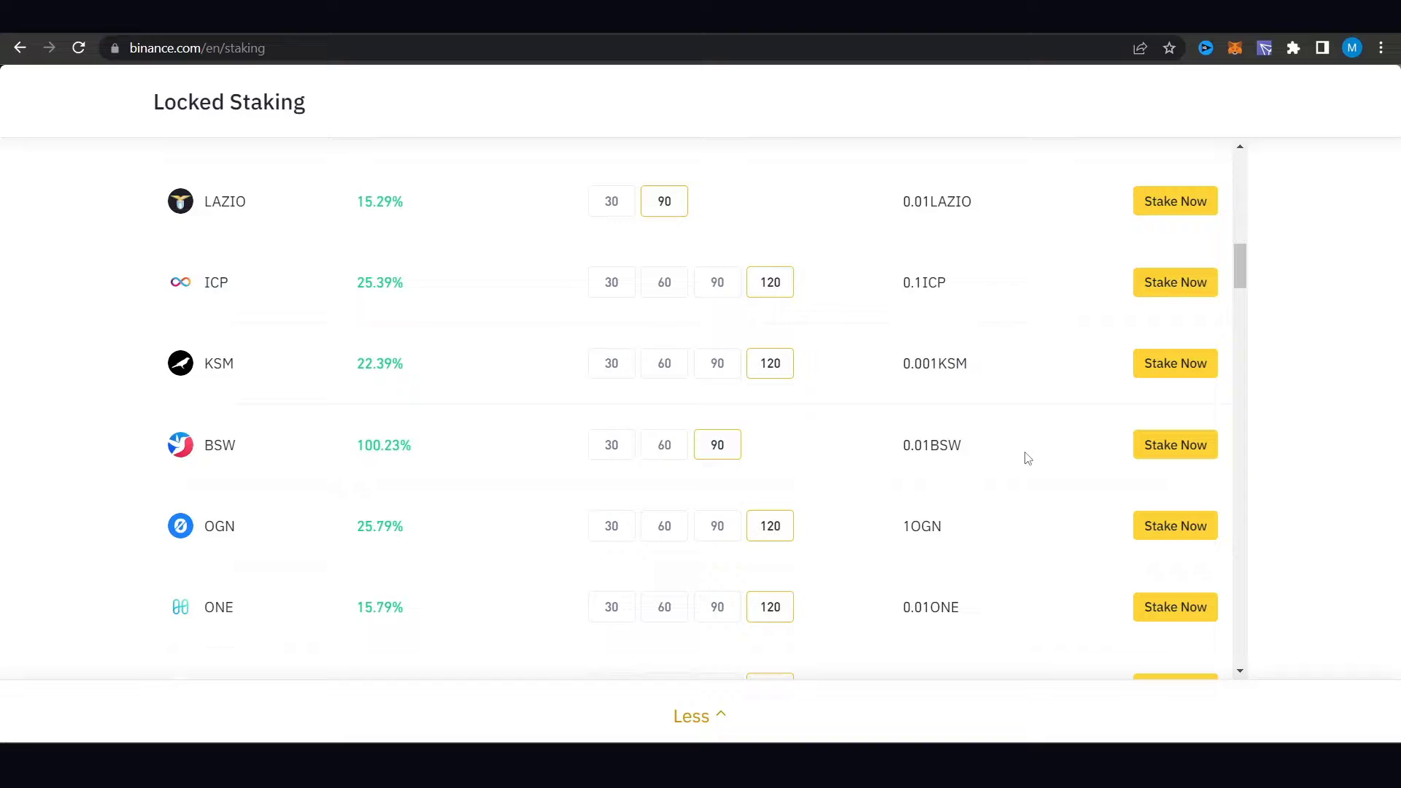
{"action": "left_click", "coordinate": [664, 444]}
{"action": "left_click", "coordinate": [611, 445]}
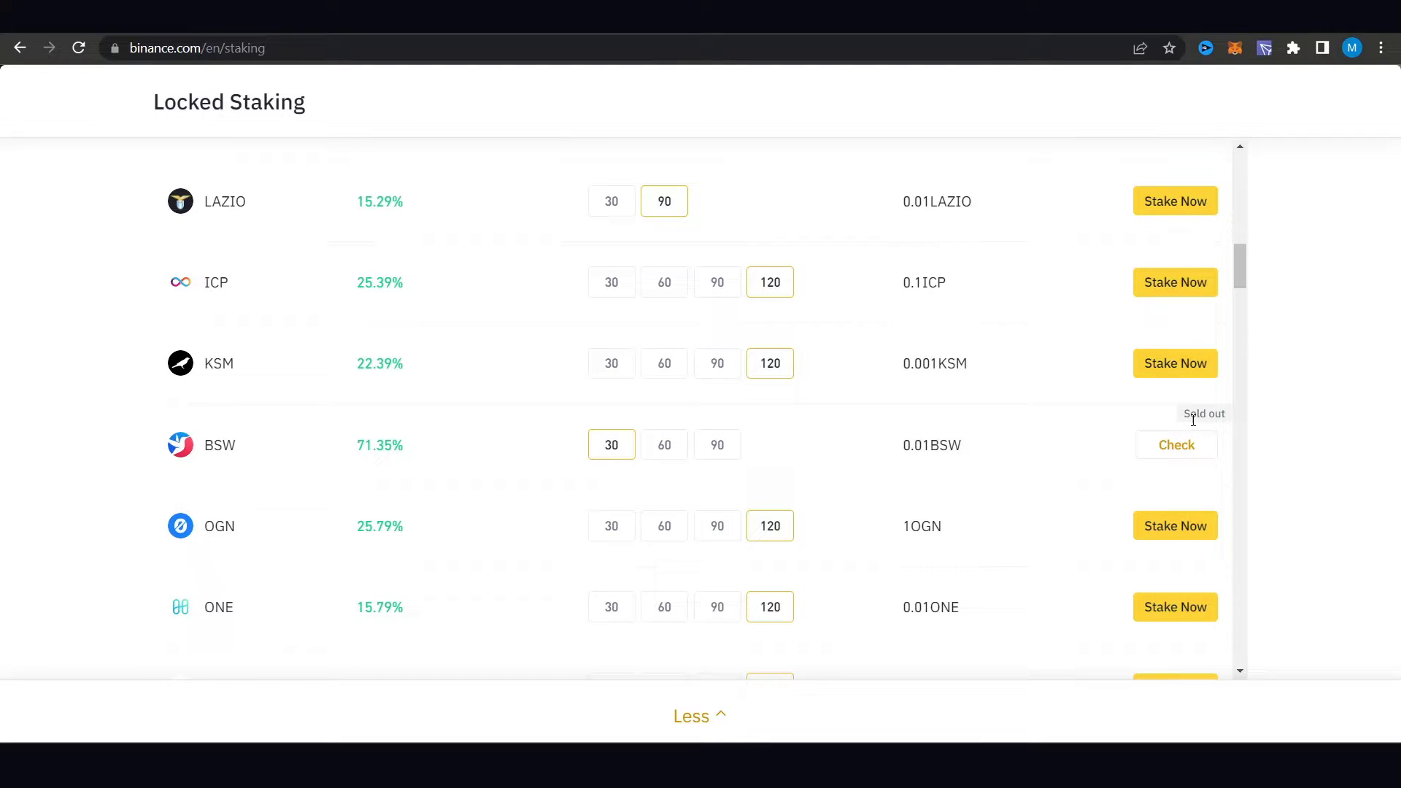
{"action": "left_click", "coordinate": [719, 448]}
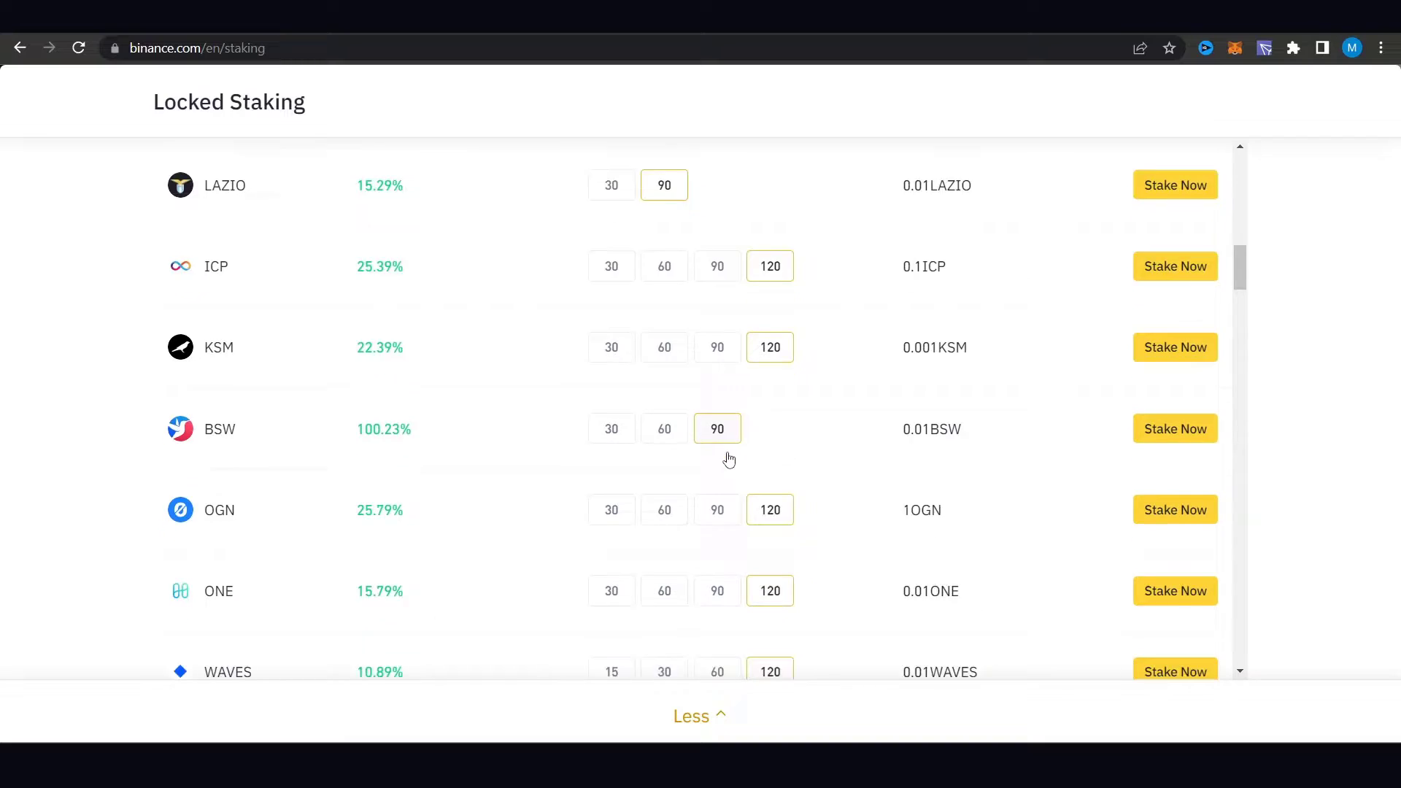
{"action": "scroll", "coordinate": [727, 455], "scroll_direction": "down", "scroll_amount": 5}
{"action": "scroll", "coordinate": [654, 468], "scroll_direction": "down", "scroll_amount": 5}
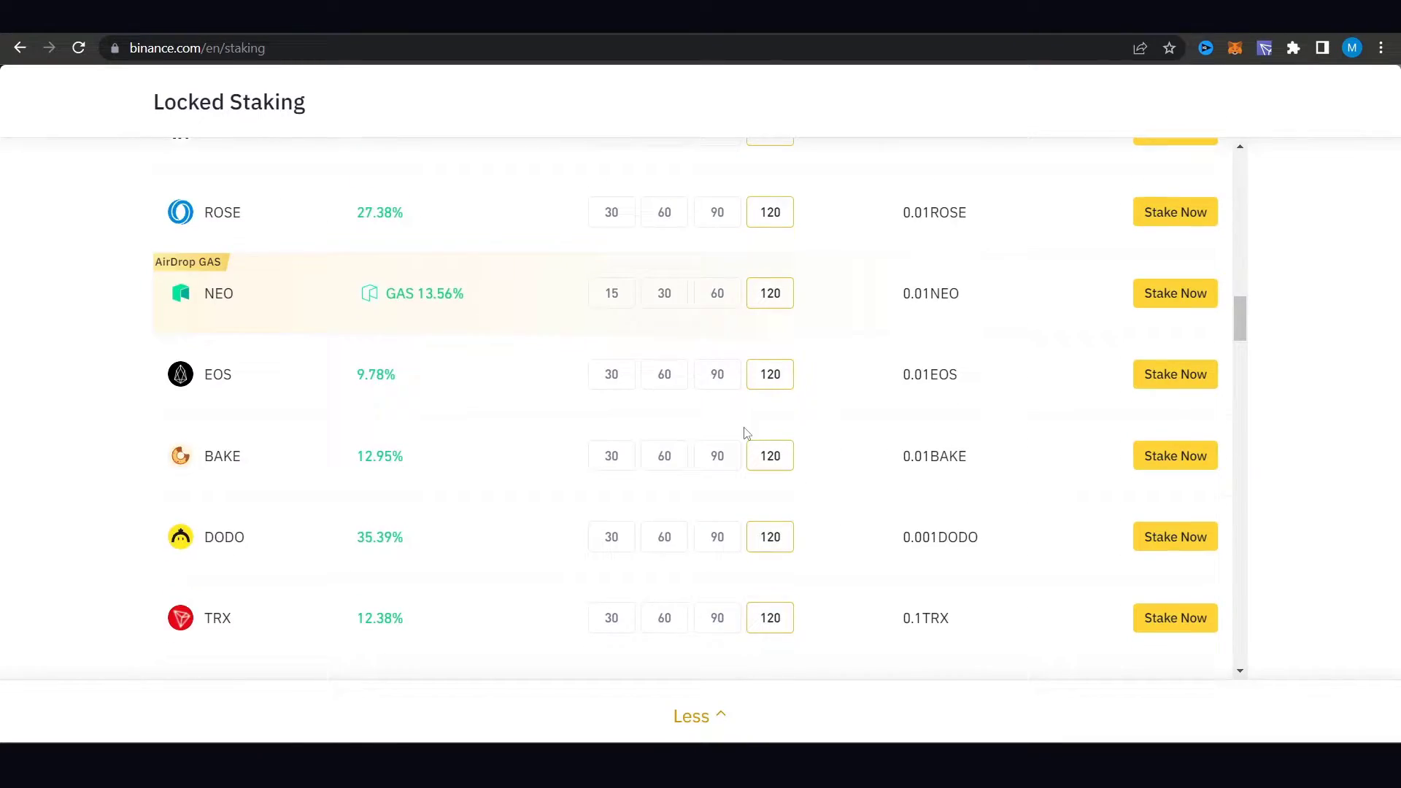
{"action": "scroll", "coordinate": [611, 488], "scroll_direction": "down", "scroll_amount": 5}
{"action": "scroll", "coordinate": [610, 488], "scroll_direction": "down", "scroll_amount": 4}
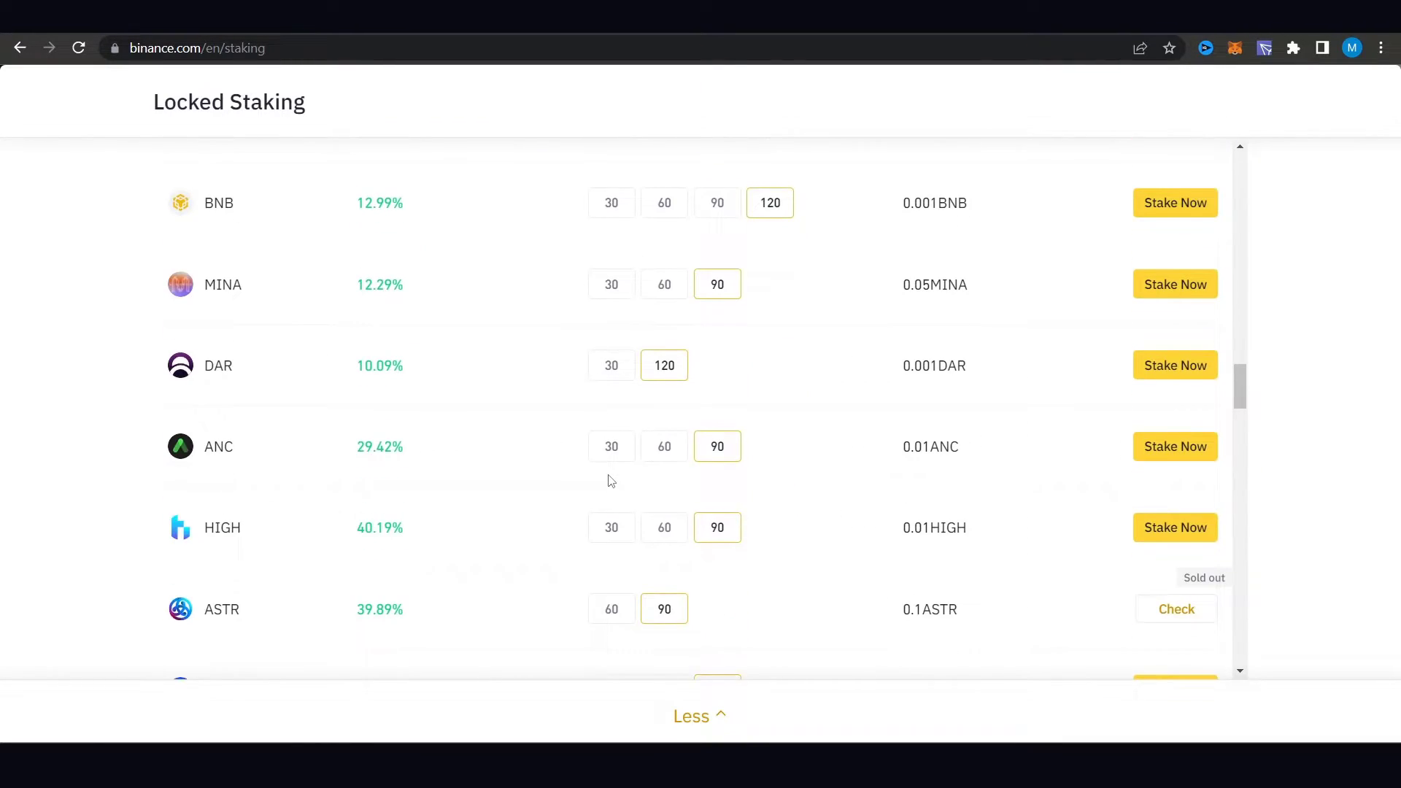
{"action": "scroll", "coordinate": [611, 488], "scroll_direction": "down", "scroll_amount": 4}
{"action": "scroll", "coordinate": [610, 489], "scroll_direction": "down", "scroll_amount": 3}
{"action": "scroll", "coordinate": [607, 481], "scroll_direction": "down", "scroll_amount": 3}
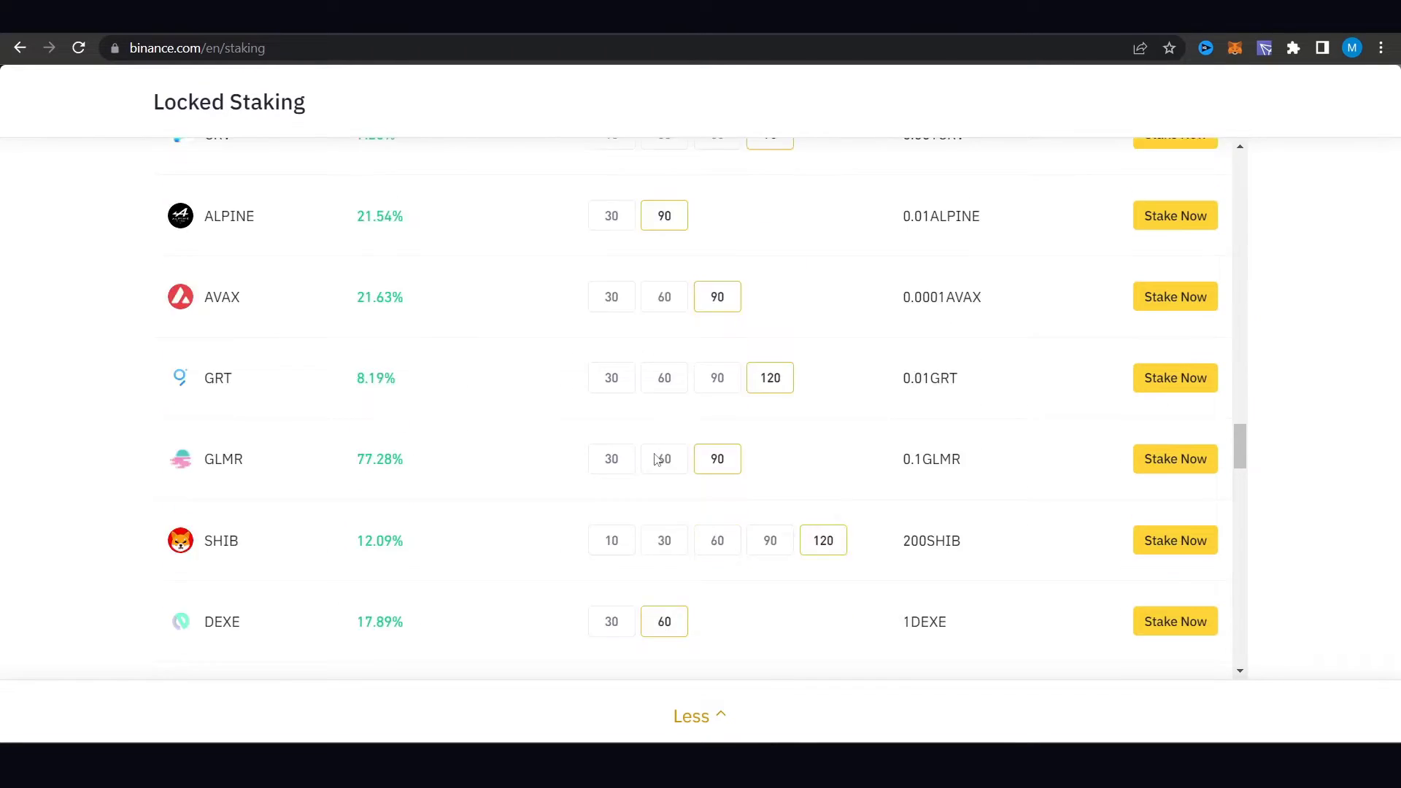
{"action": "scroll", "coordinate": [645, 461], "scroll_direction": "down", "scroll_amount": 2}
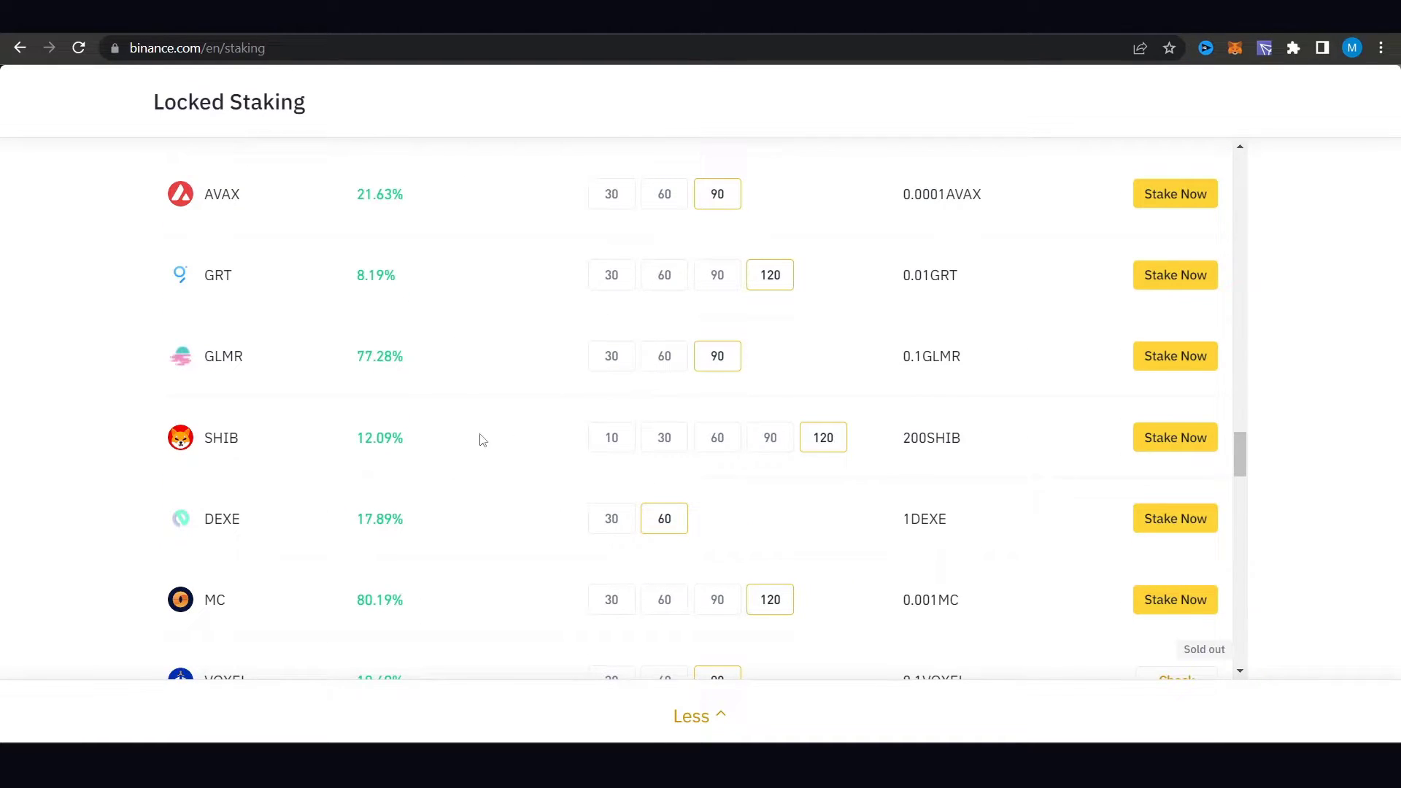
Step: Switch the SHIB offer to its 10-day term showing 10.12% APY
{"action": "left_click", "coordinate": [628, 445]}
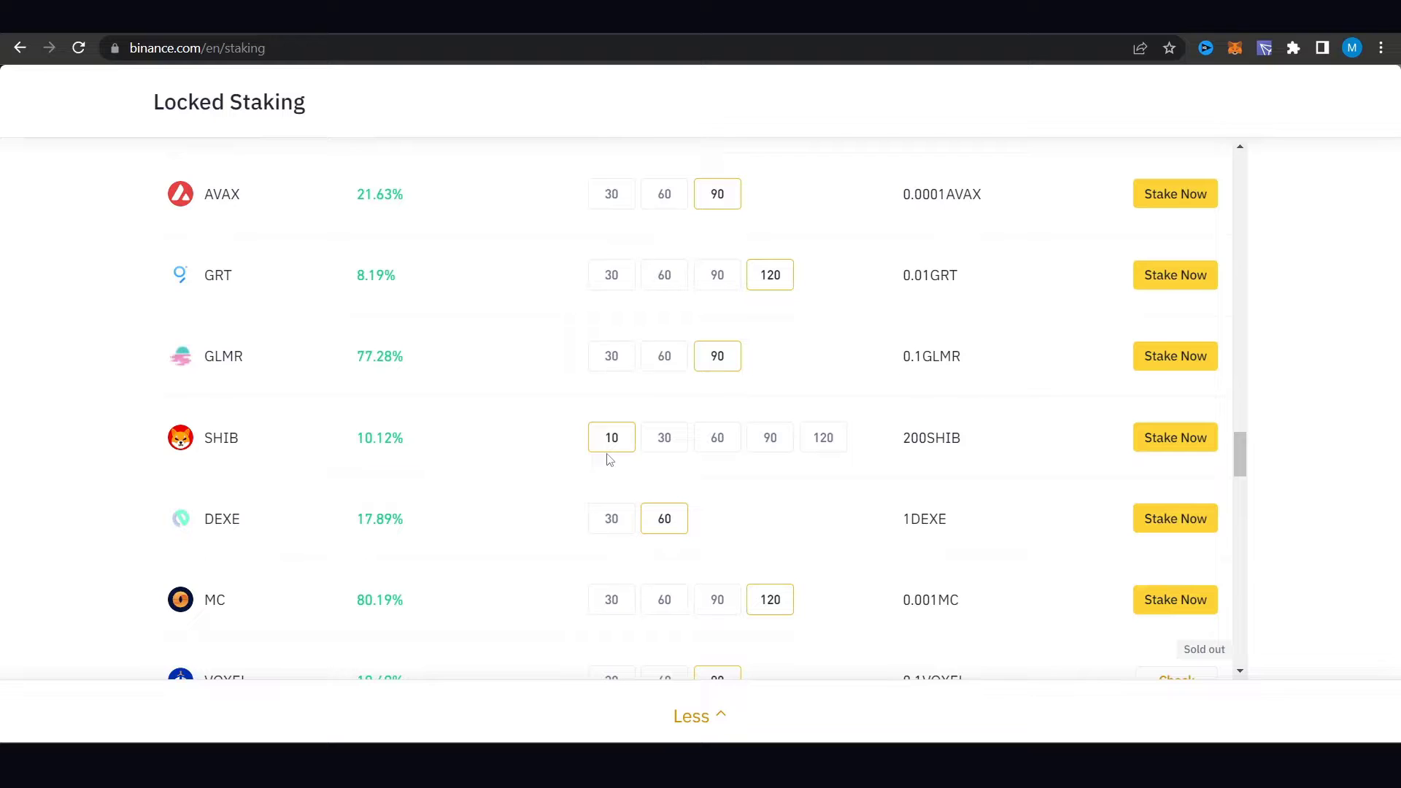
{"action": "left_click_drag", "start_coordinate": [420, 442], "coordinate": [348, 448]}
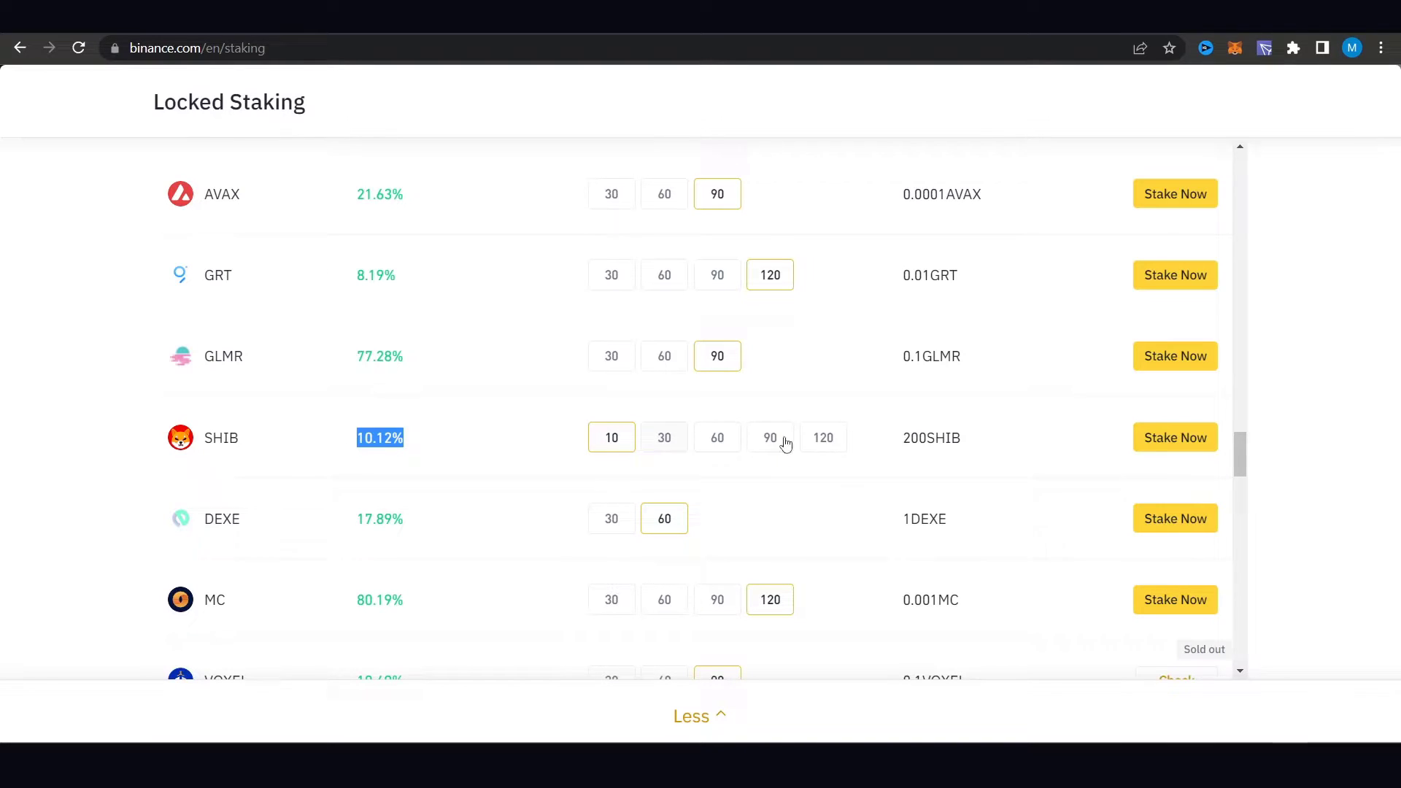
Step: Briefly view and close the SHIB staking form, then set SHIB to the 30-day term at 0.52% APY
{"action": "left_click", "coordinate": [1175, 438]}
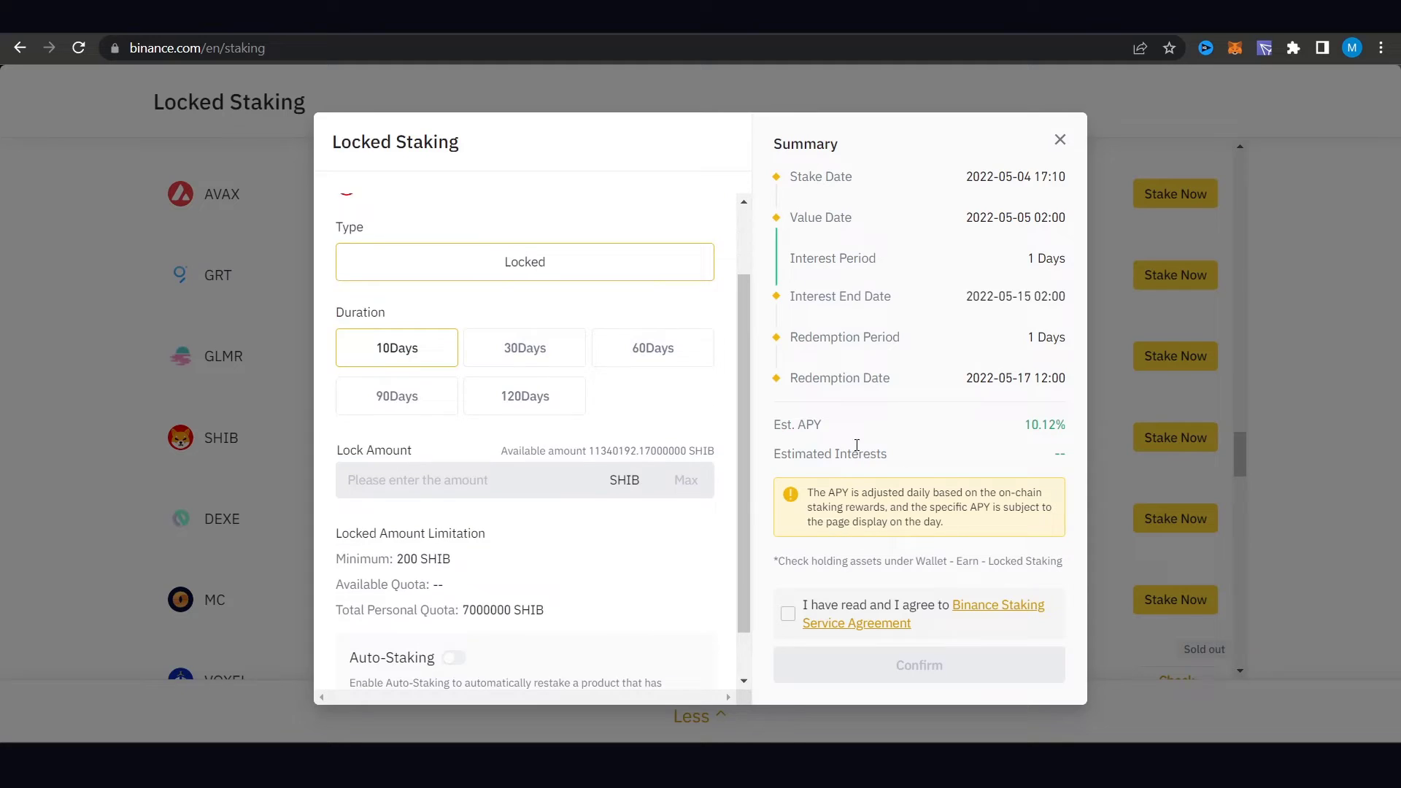
{"action": "scroll", "coordinate": [624, 482], "scroll_direction": "down", "scroll_amount": 1}
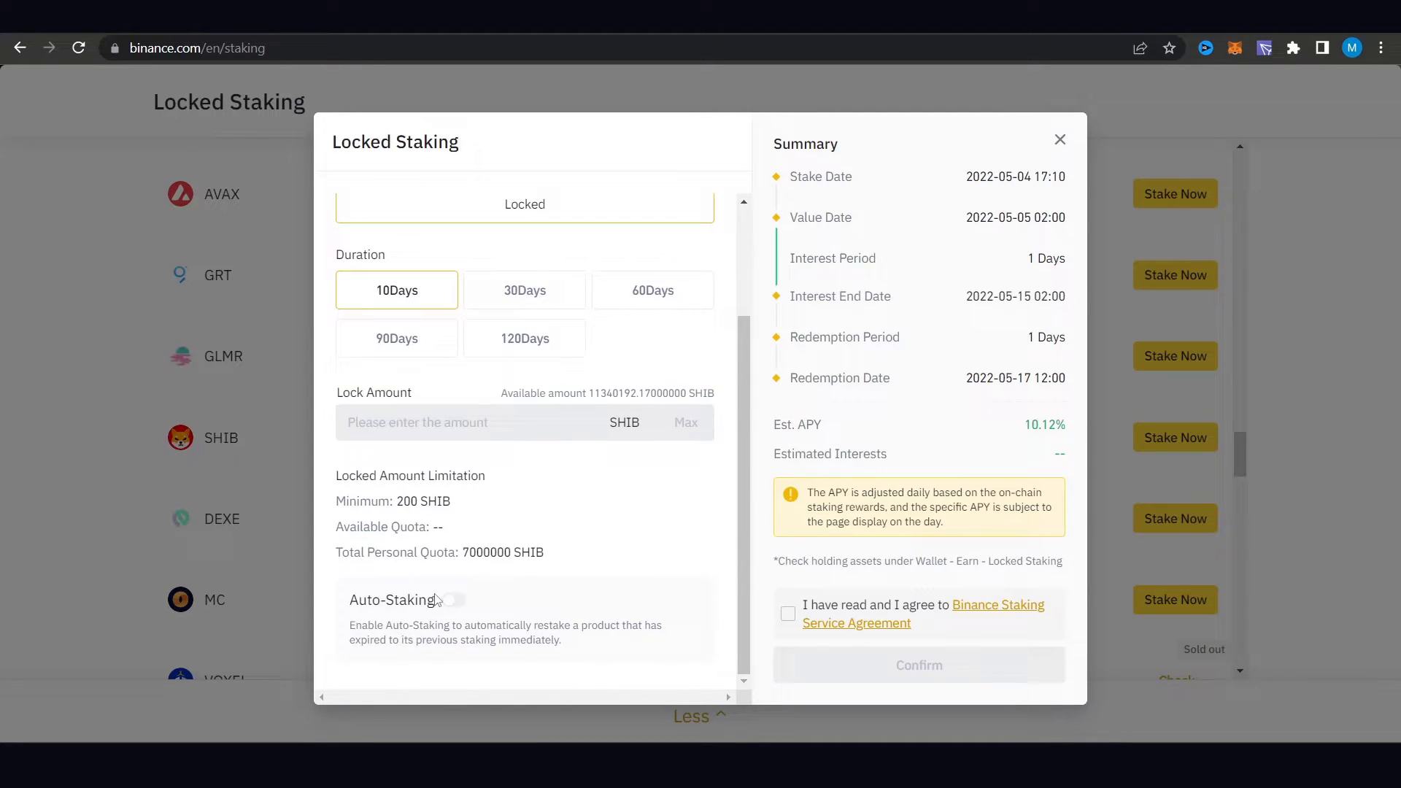
{"action": "scroll", "coordinate": [610, 303], "scroll_direction": "up", "scroll_amount": 2}
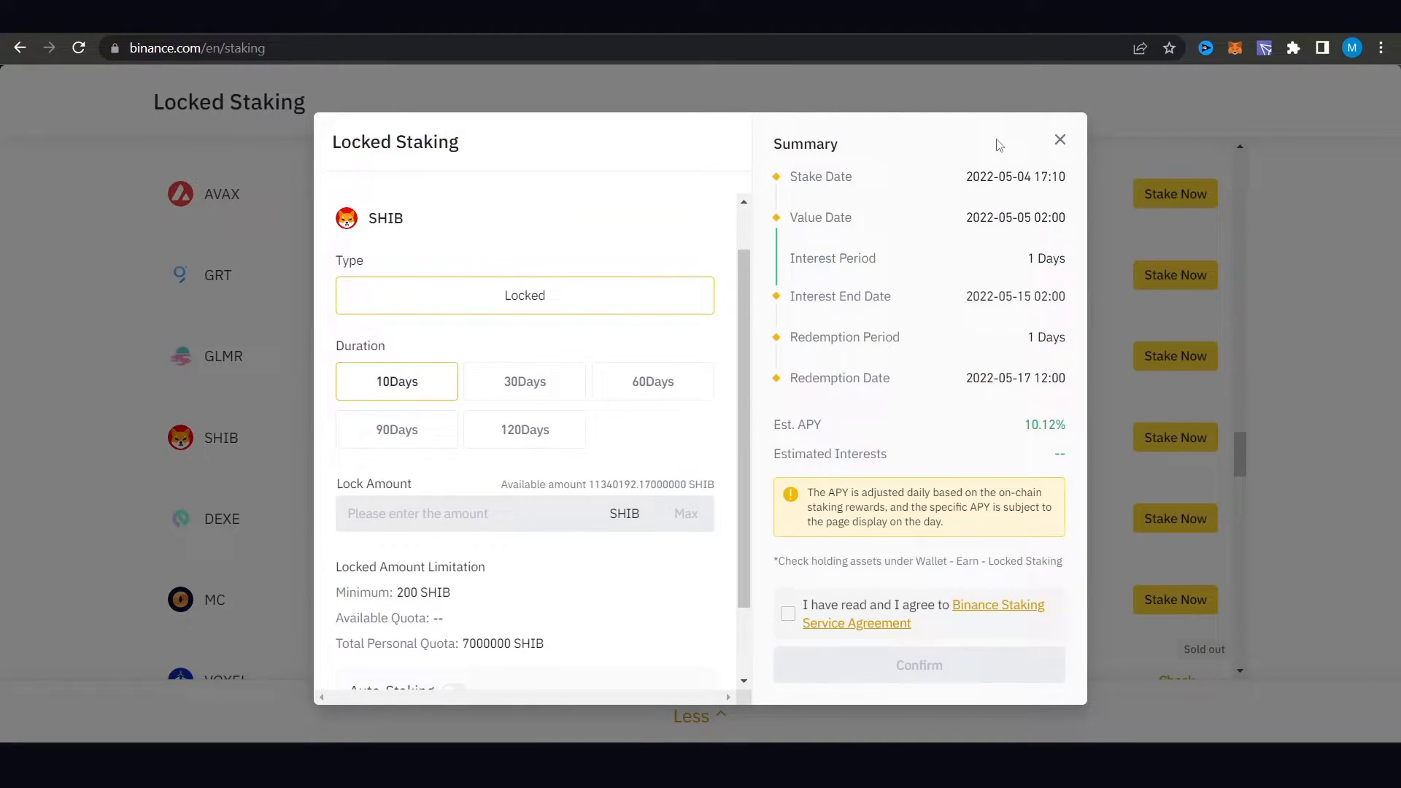
{"action": "left_click", "coordinate": [1059, 138]}
{"action": "left_click", "coordinate": [663, 439]}
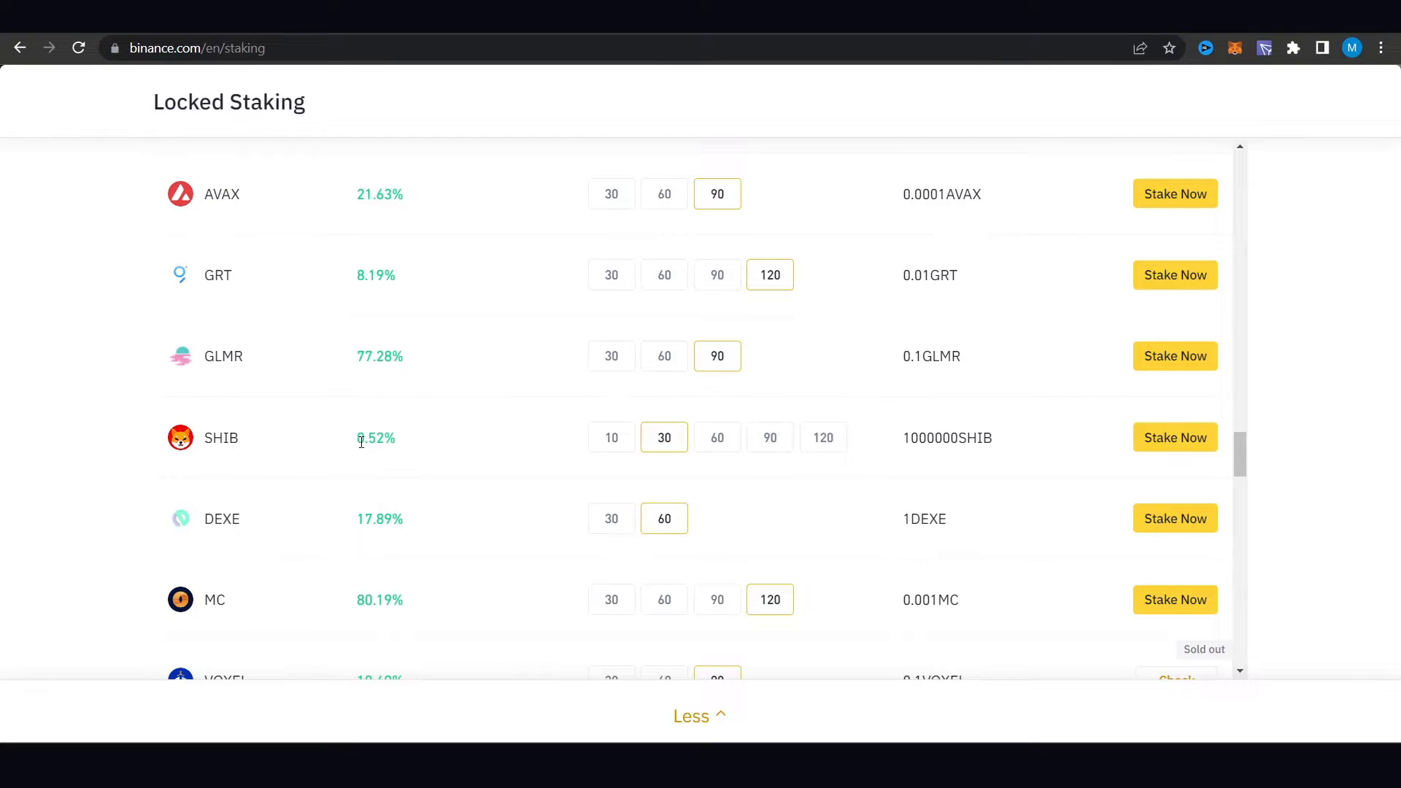
Step: Compare SHIB's 60, 90 and 120-day rates, noting 1.12% for 60 days
{"action": "left_click", "coordinate": [730, 441]}
{"action": "left_click_drag", "start_coordinate": [397, 438], "coordinate": [347, 451]}
{"action": "left_click", "coordinate": [769, 438]}
{"action": "left_click", "coordinate": [823, 439]}
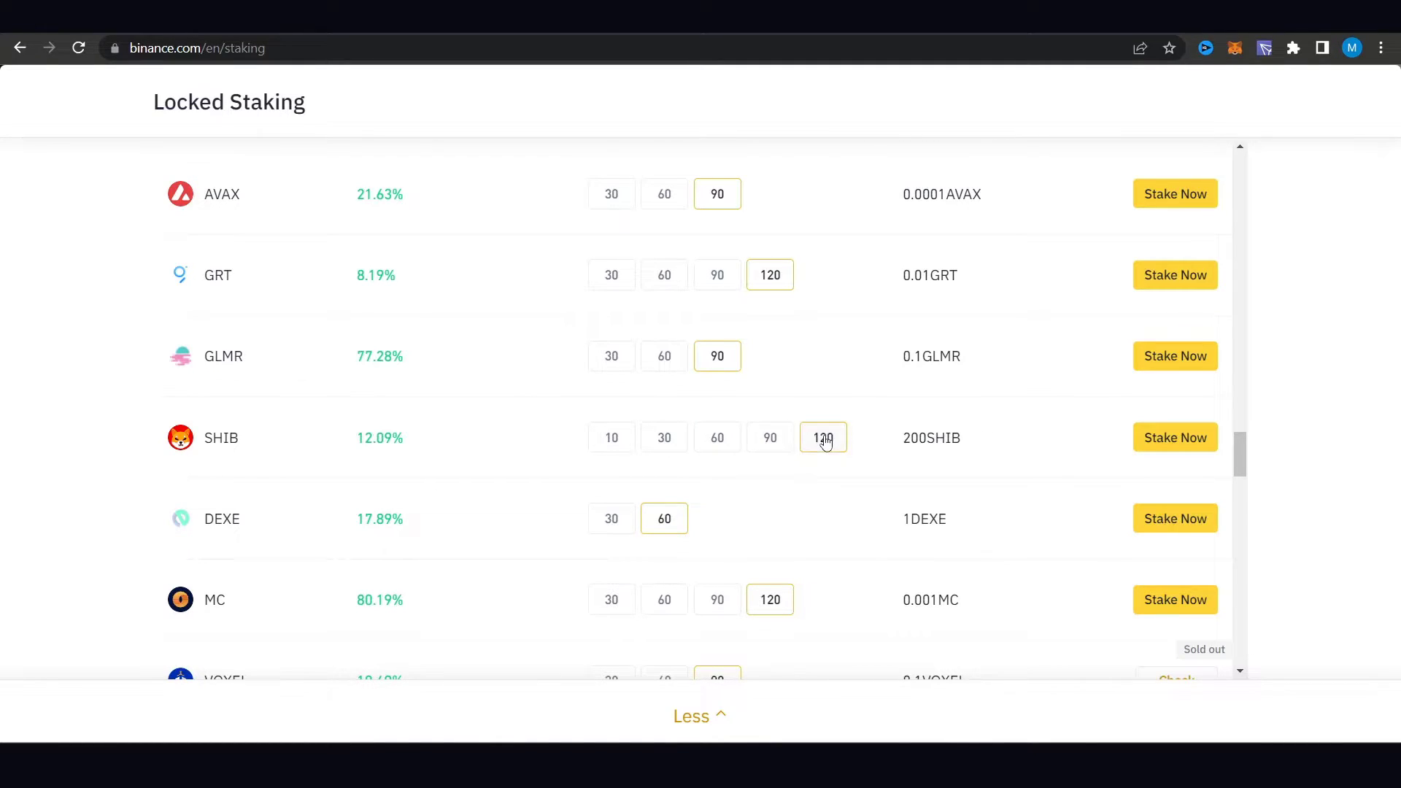
{"action": "left_click", "coordinate": [665, 440]}
{"action": "left_click", "coordinate": [717, 438]}
Step: Settle SHIB on the 120-day term at 12.09% APY with a 200 SHIB minimum
{"action": "left_click", "coordinate": [770, 438]}
{"action": "left_click", "coordinate": [717, 438]}
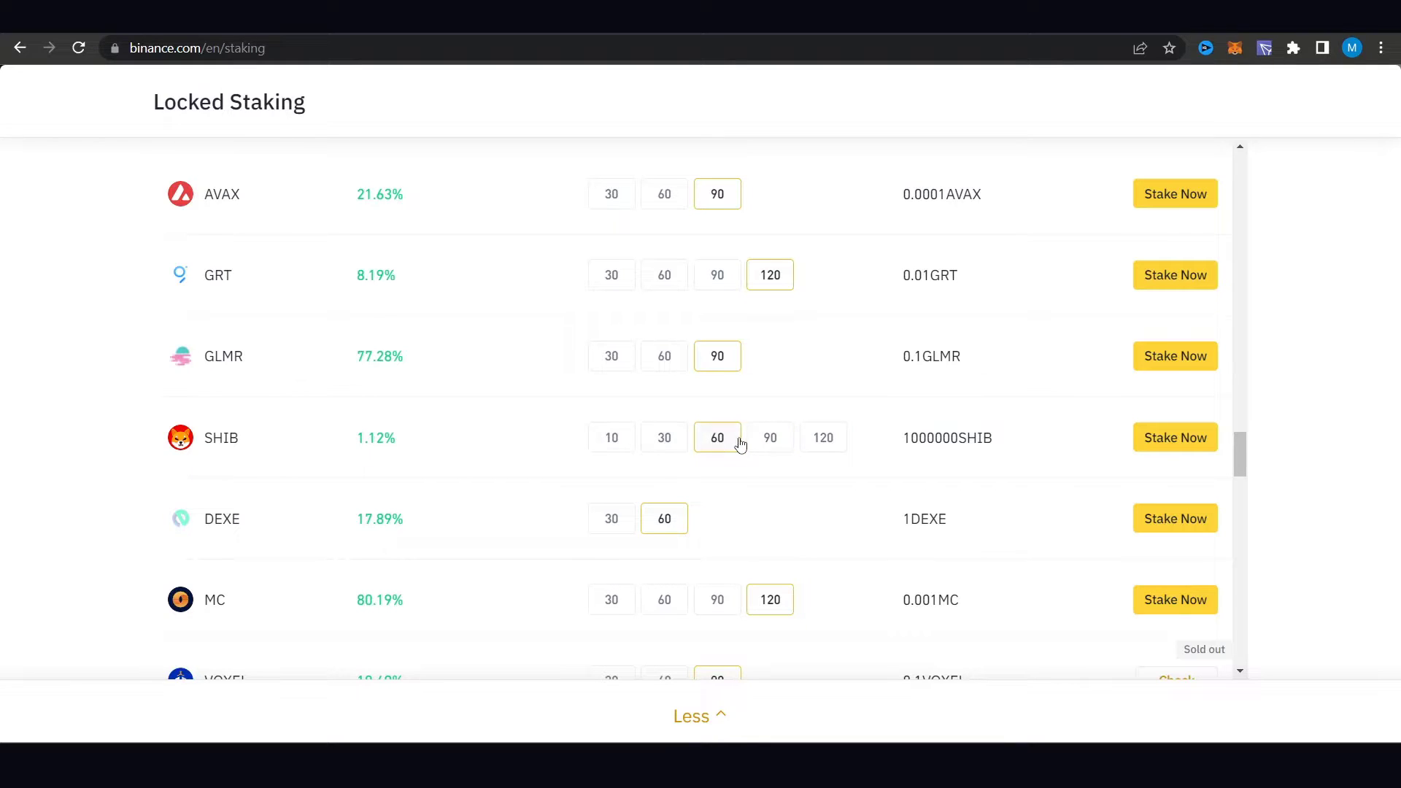
{"action": "left_click", "coordinate": [769, 438]}
{"action": "left_click", "coordinate": [823, 438]}
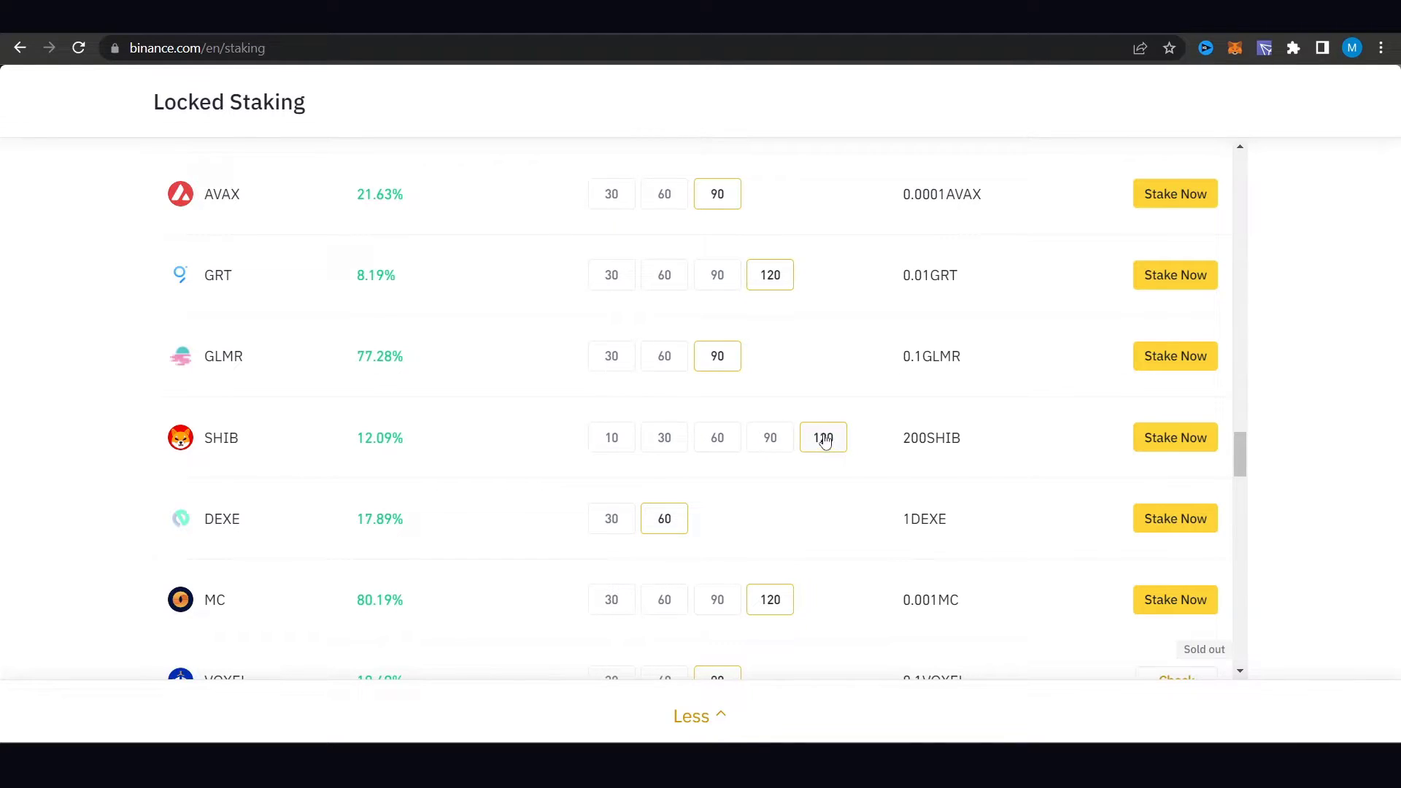
{"action": "left_click_drag", "start_coordinate": [904, 437], "coordinate": [969, 438]}
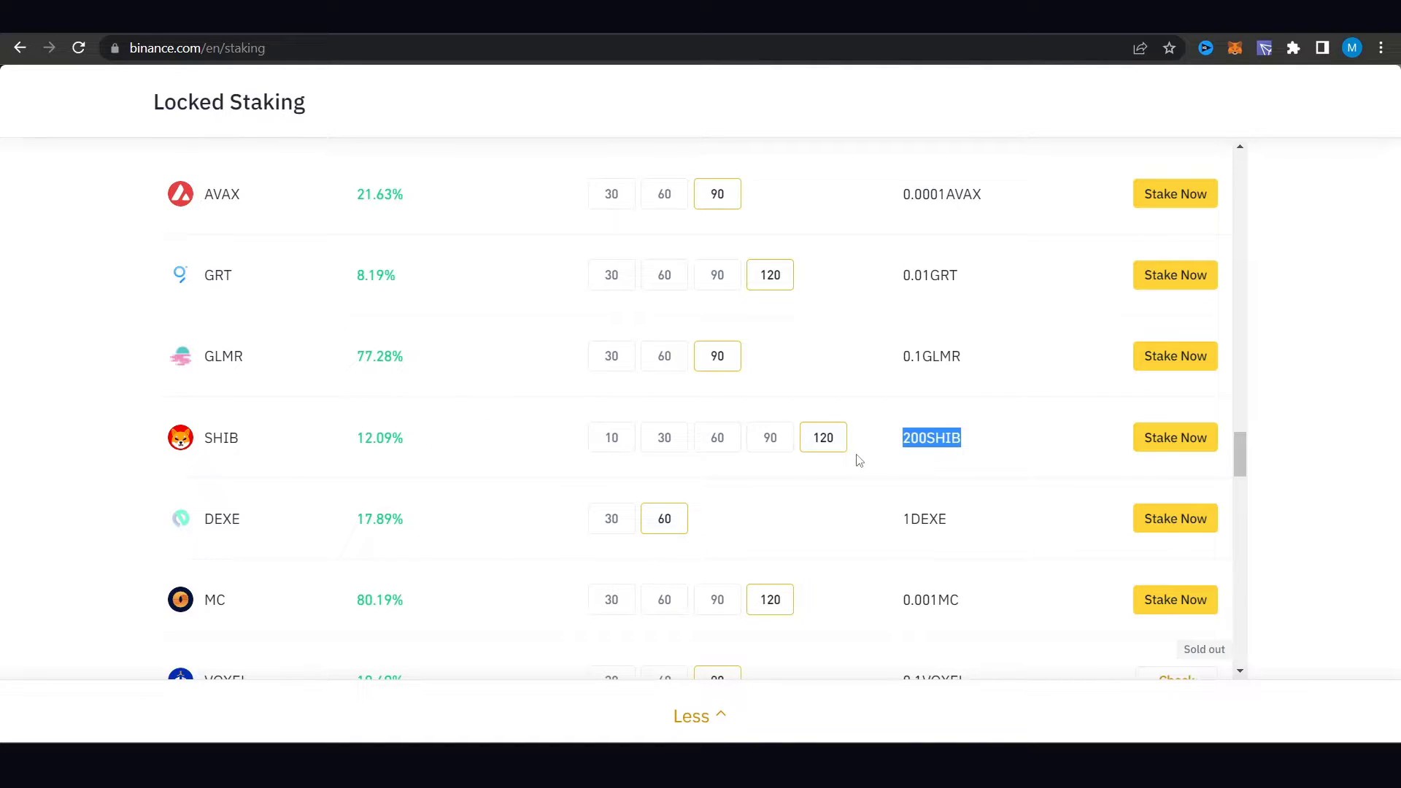
Step: Start staking SHIB and set the form's duration to 120 days
{"action": "left_click", "coordinate": [1169, 459]}
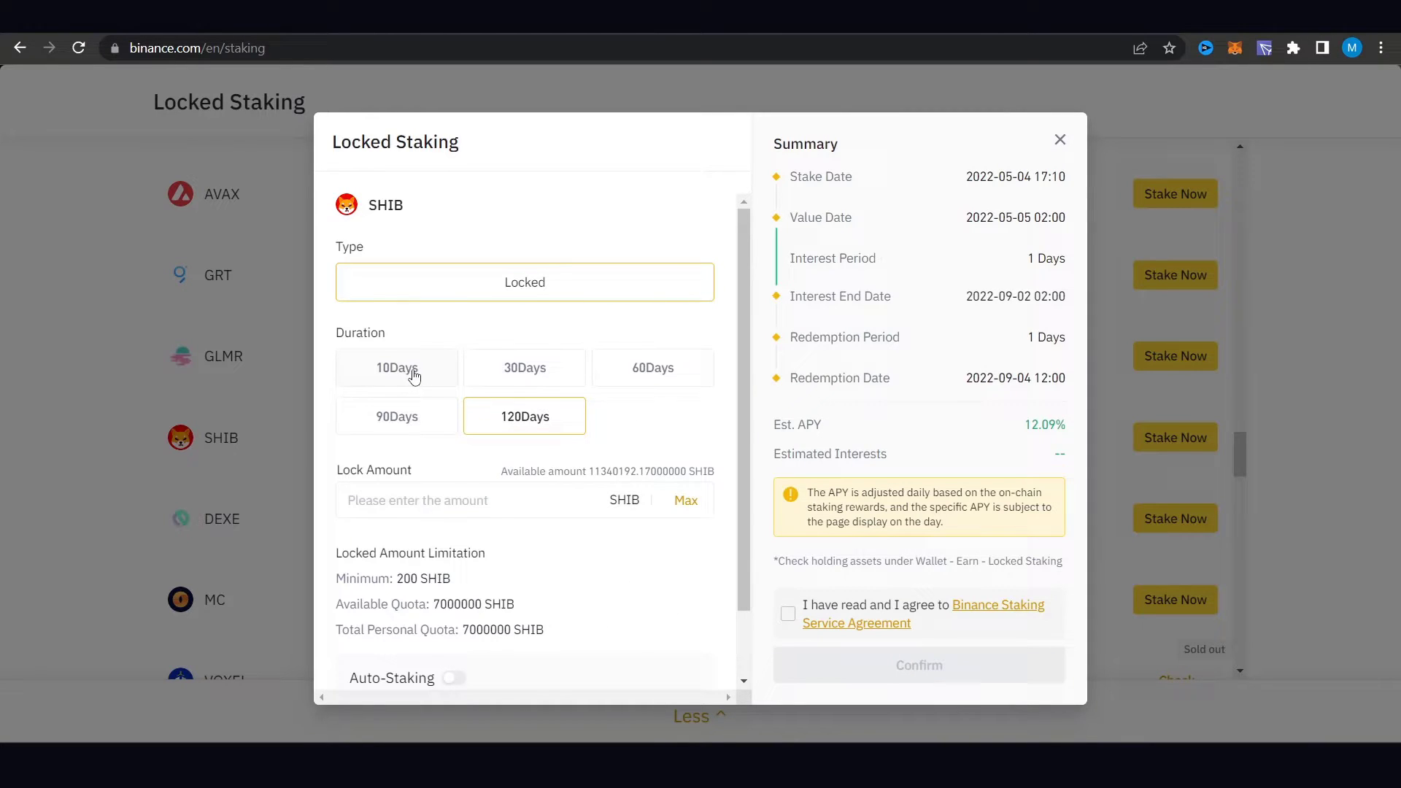
{"action": "left_click", "coordinate": [398, 367]}
{"action": "scroll", "coordinate": [476, 538], "scroll_direction": "down", "scroll_amount": 2}
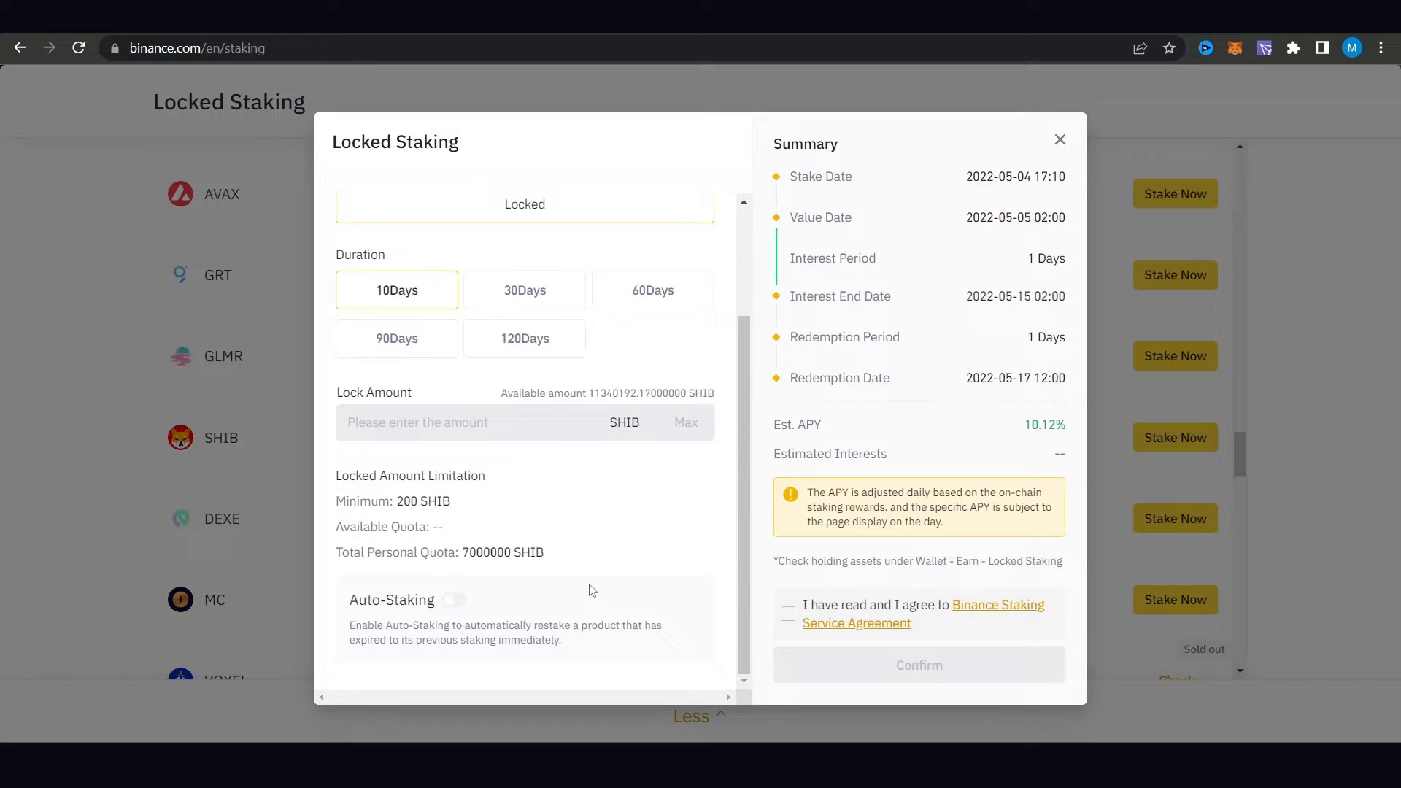
{"action": "scroll", "coordinate": [547, 427], "scroll_direction": "up", "scroll_amount": 3}
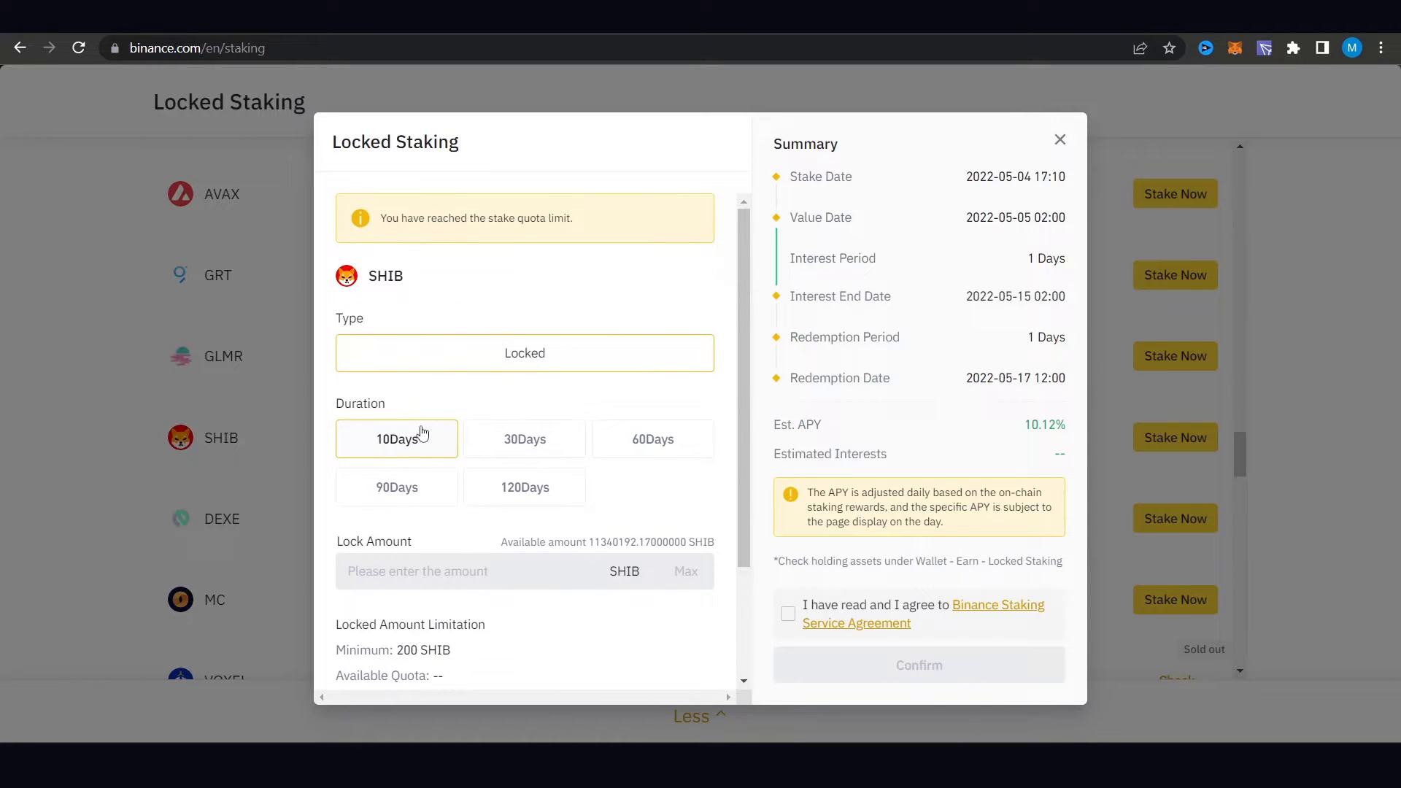
{"action": "scroll", "coordinate": [657, 351], "scroll_direction": "down", "scroll_amount": 1}
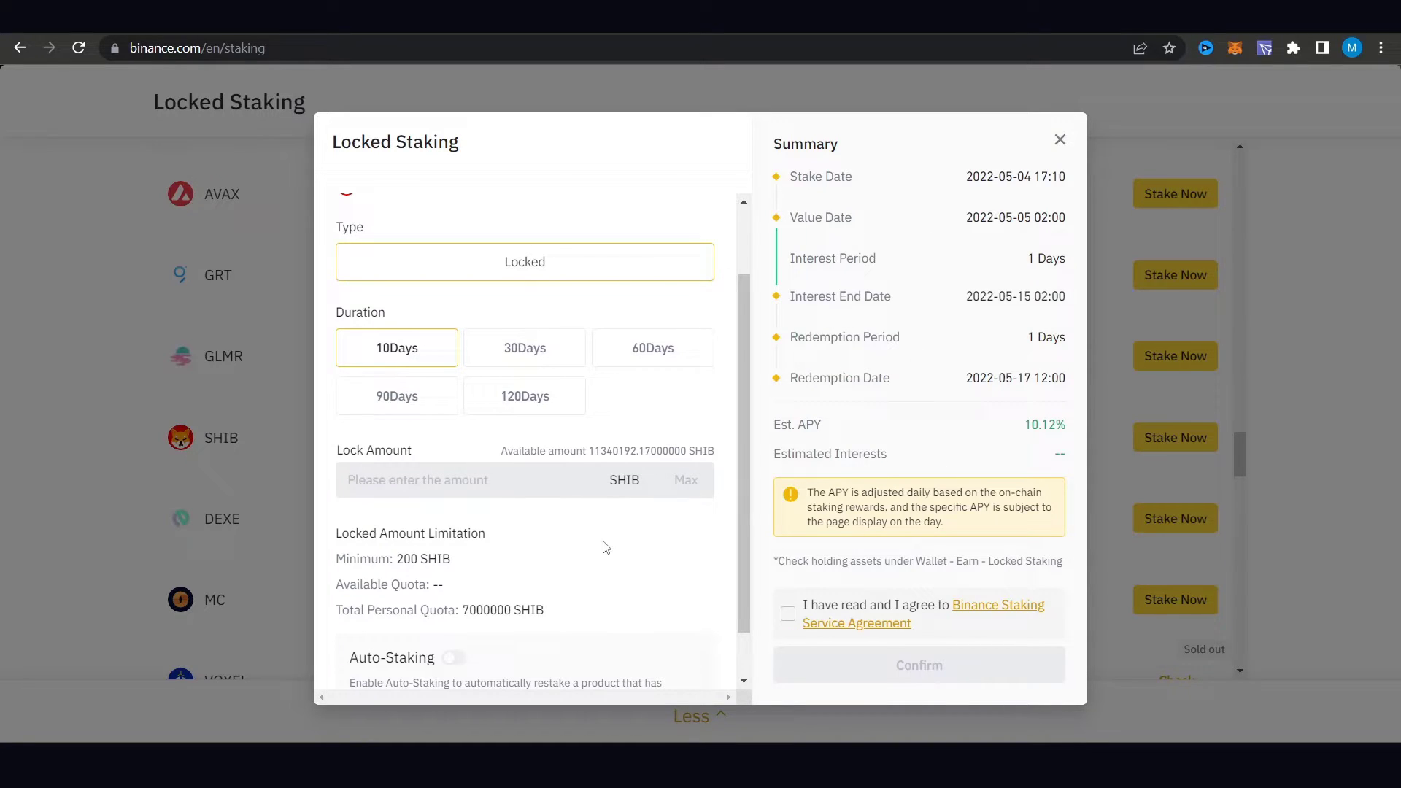
{"action": "scroll", "coordinate": [607, 548], "scroll_direction": "up", "scroll_amount": 3}
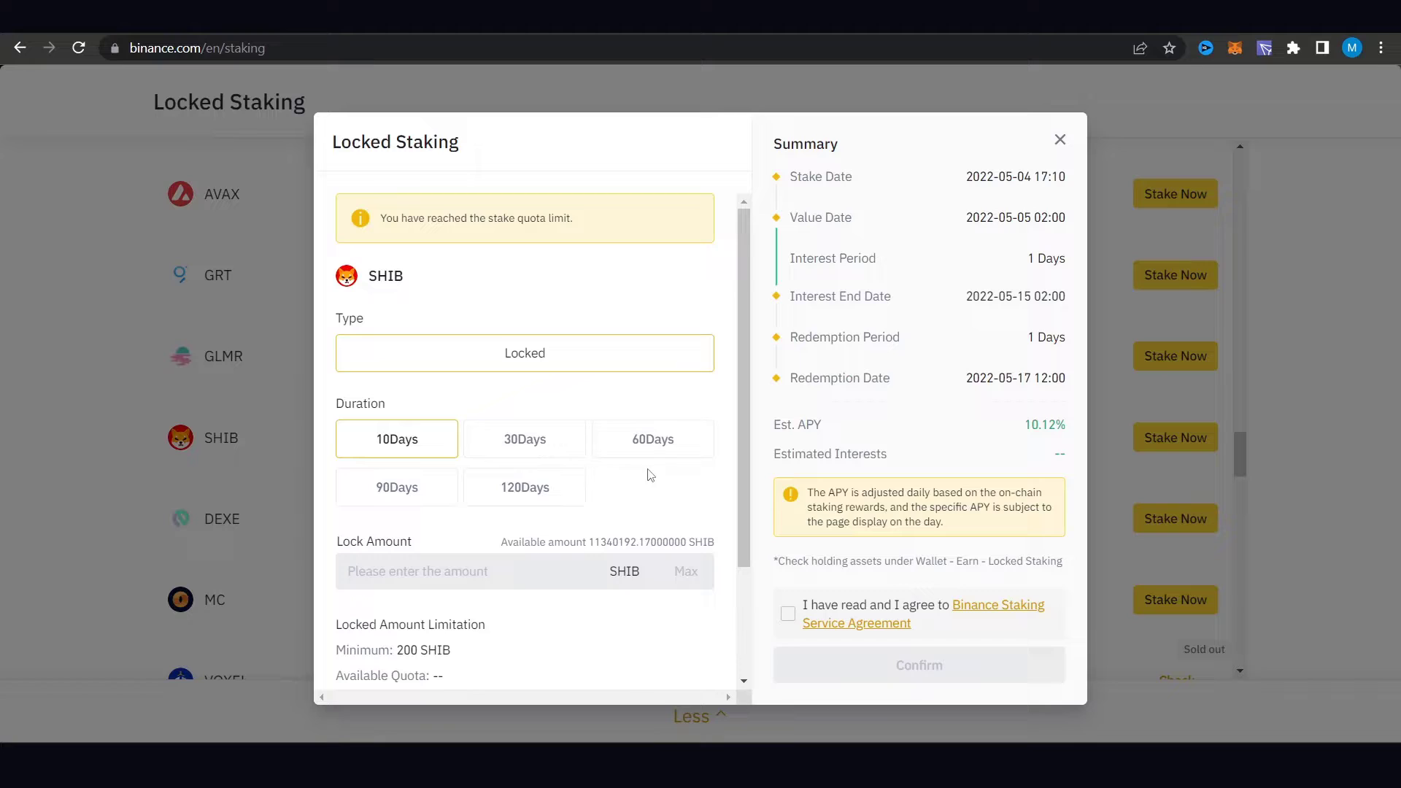
{"action": "left_click", "coordinate": [555, 487]}
{"action": "scroll", "coordinate": [528, 511], "scroll_direction": "down", "scroll_amount": 2}
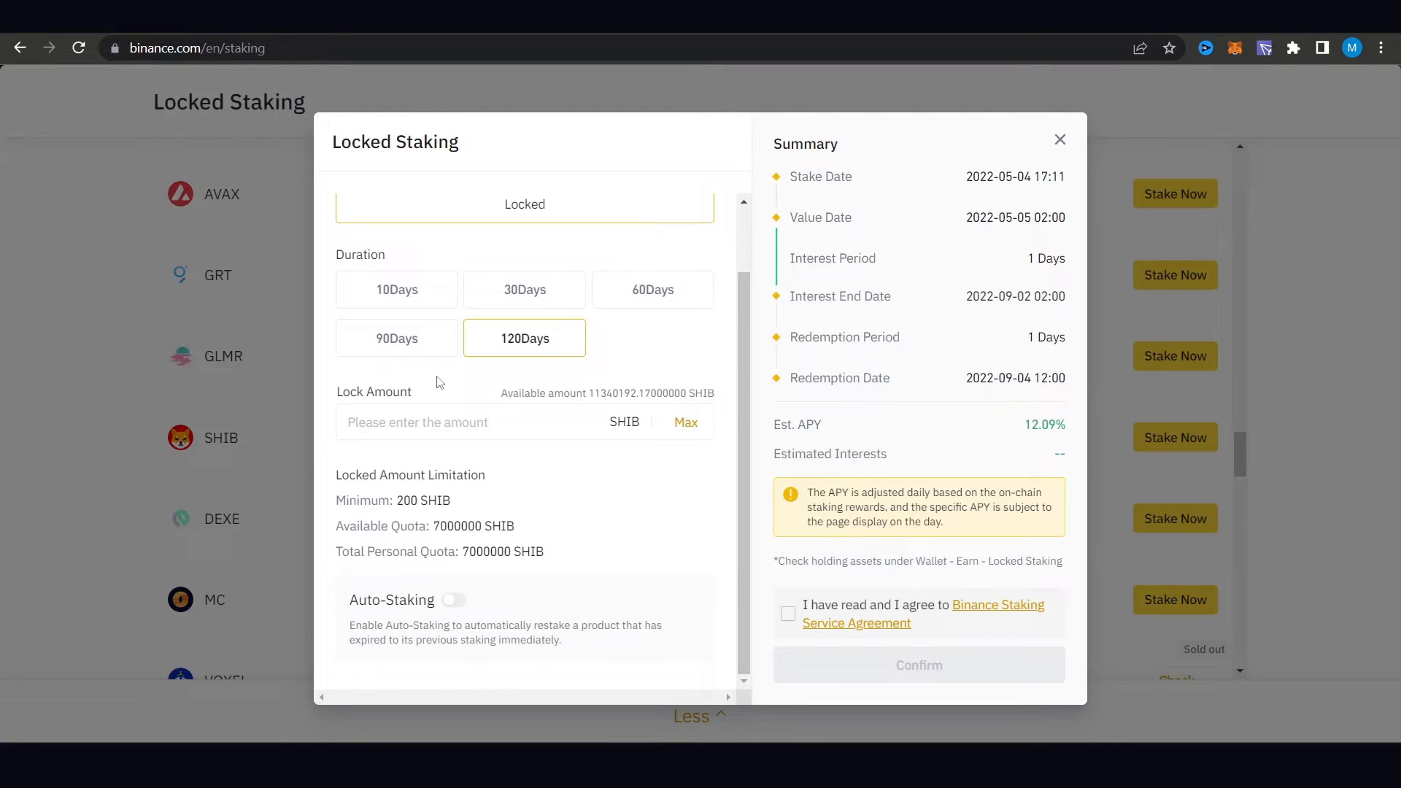
Step: Enter a 200 SHIB lock amount, estimating 7.94952 SHIB interest
{"action": "left_click", "coordinate": [528, 510]}
{"action": "scroll", "coordinate": [529, 510], "scroll_direction": "up", "scroll_amount": 2}
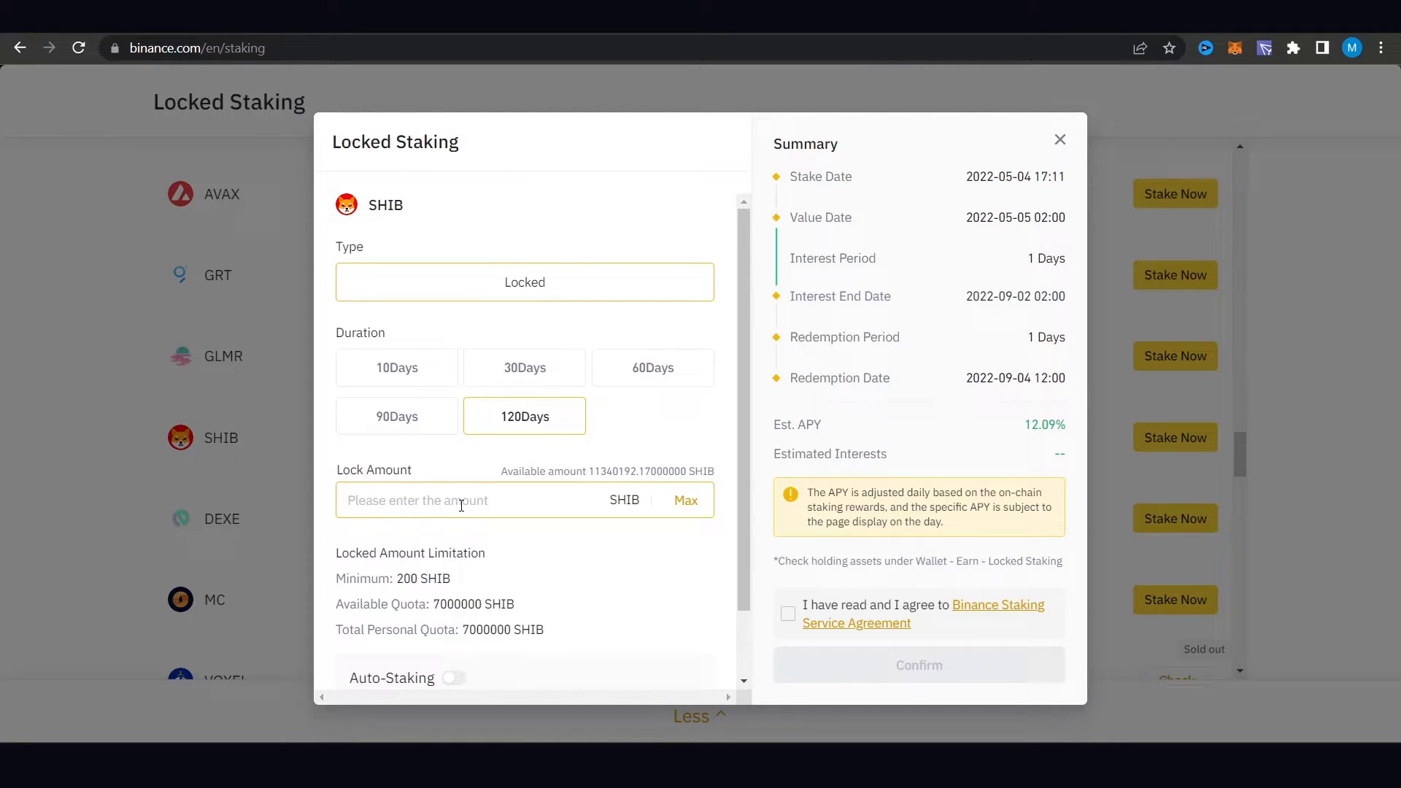
{"action": "type", "text": "1"}
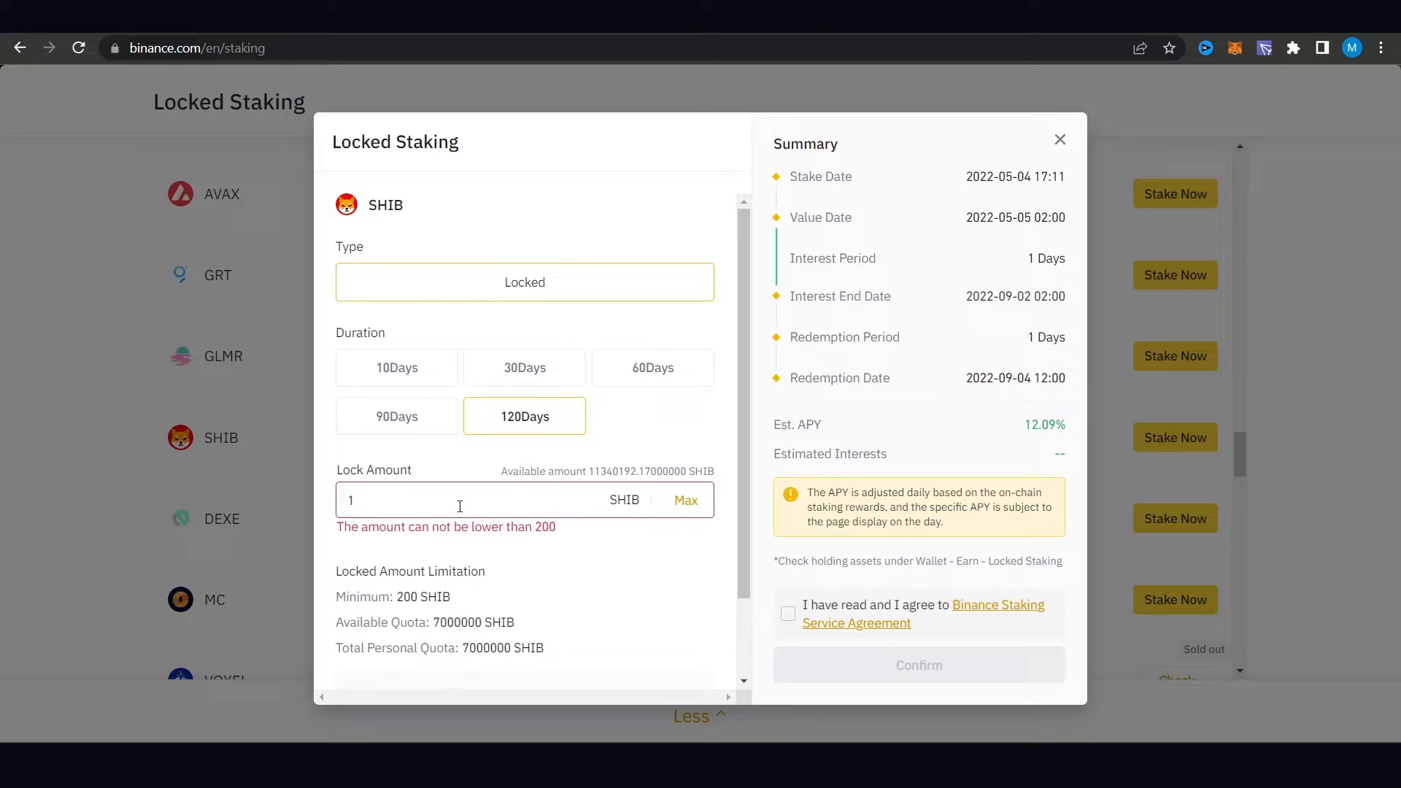
{"action": "key", "text": "BackSpace"}
{"action": "type", "text": "2"}
{"action": "type", "text": "00"}
{"action": "left_click", "coordinate": [614, 589]}
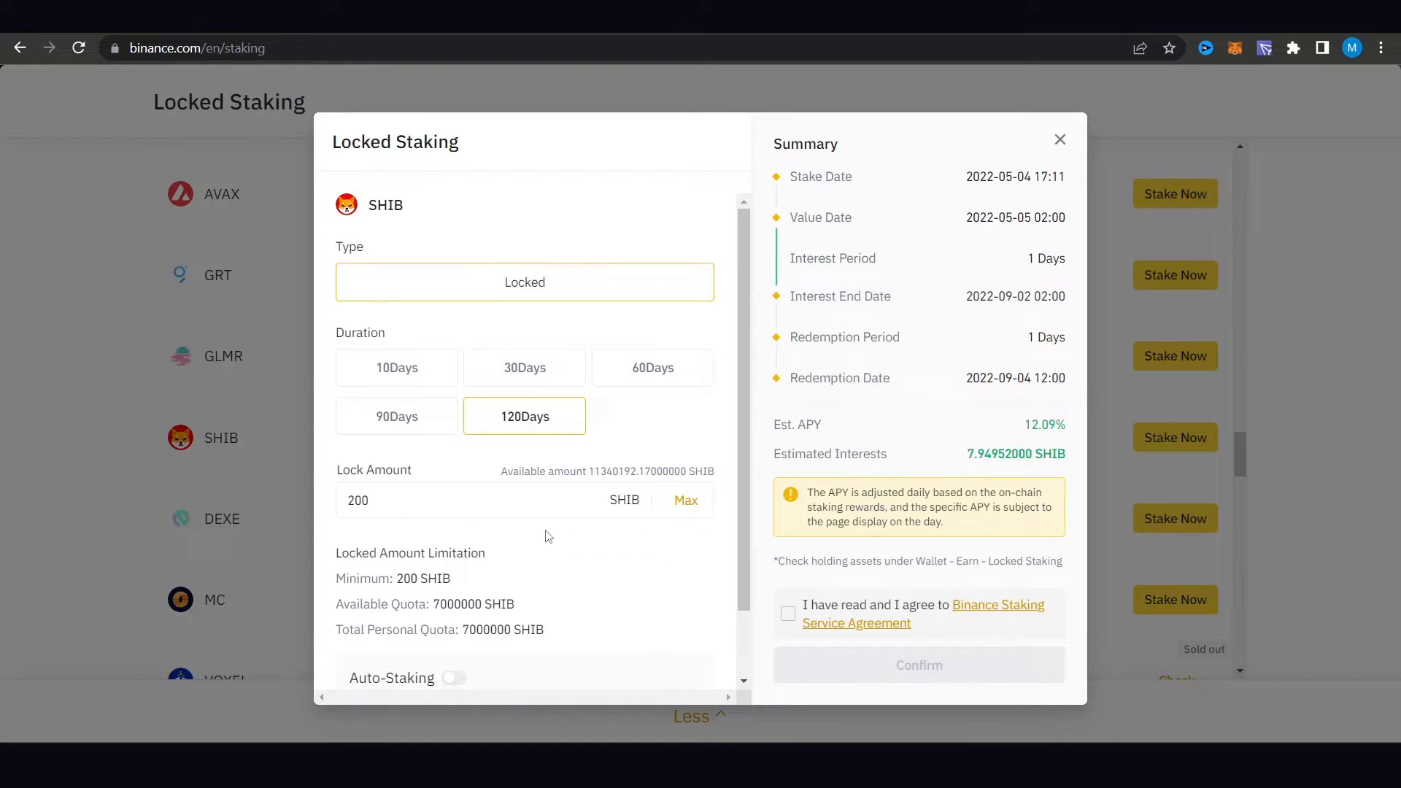
{"action": "scroll", "coordinate": [589, 553], "scroll_direction": "down", "scroll_amount": 2}
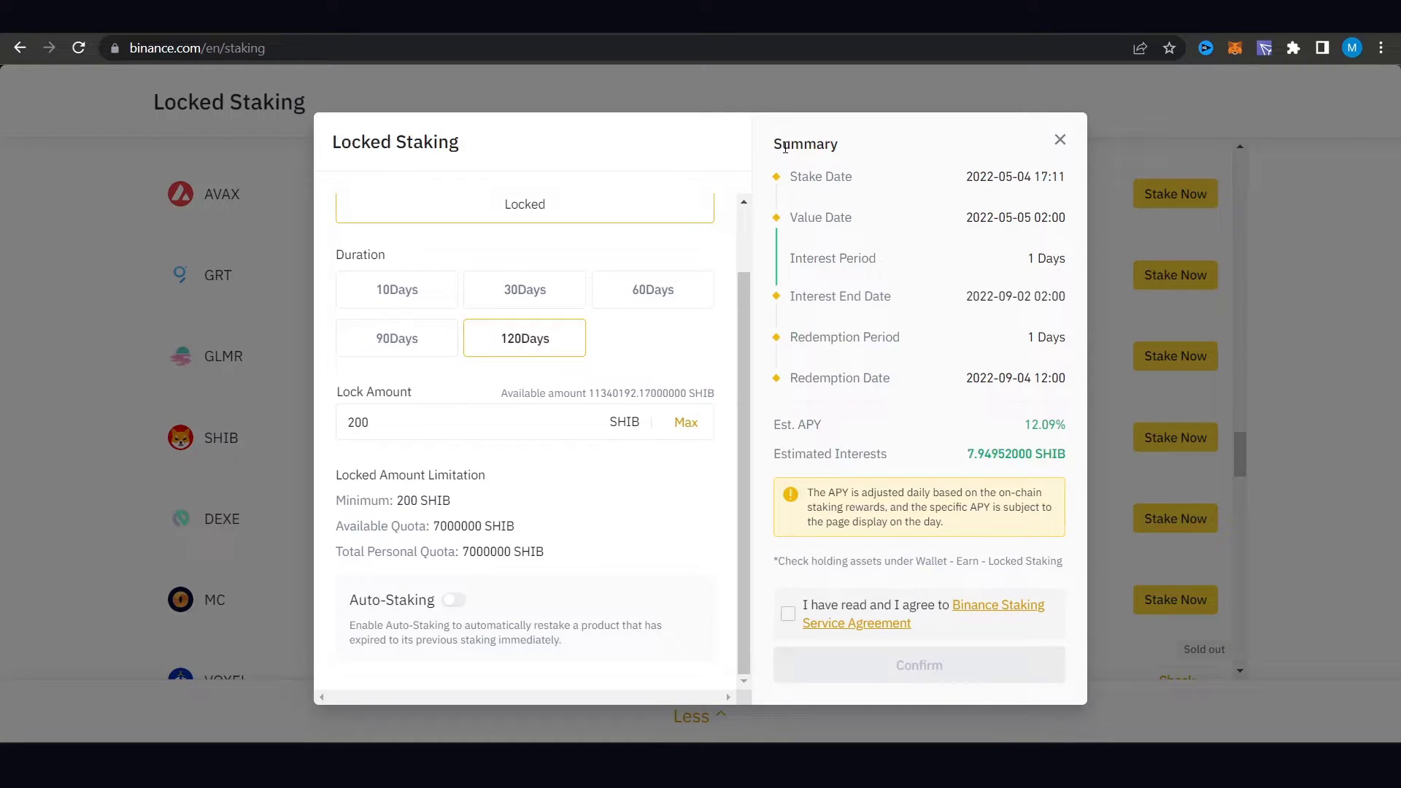
{"action": "left_click_drag", "start_coordinate": [777, 144], "coordinate": [1077, 177]}
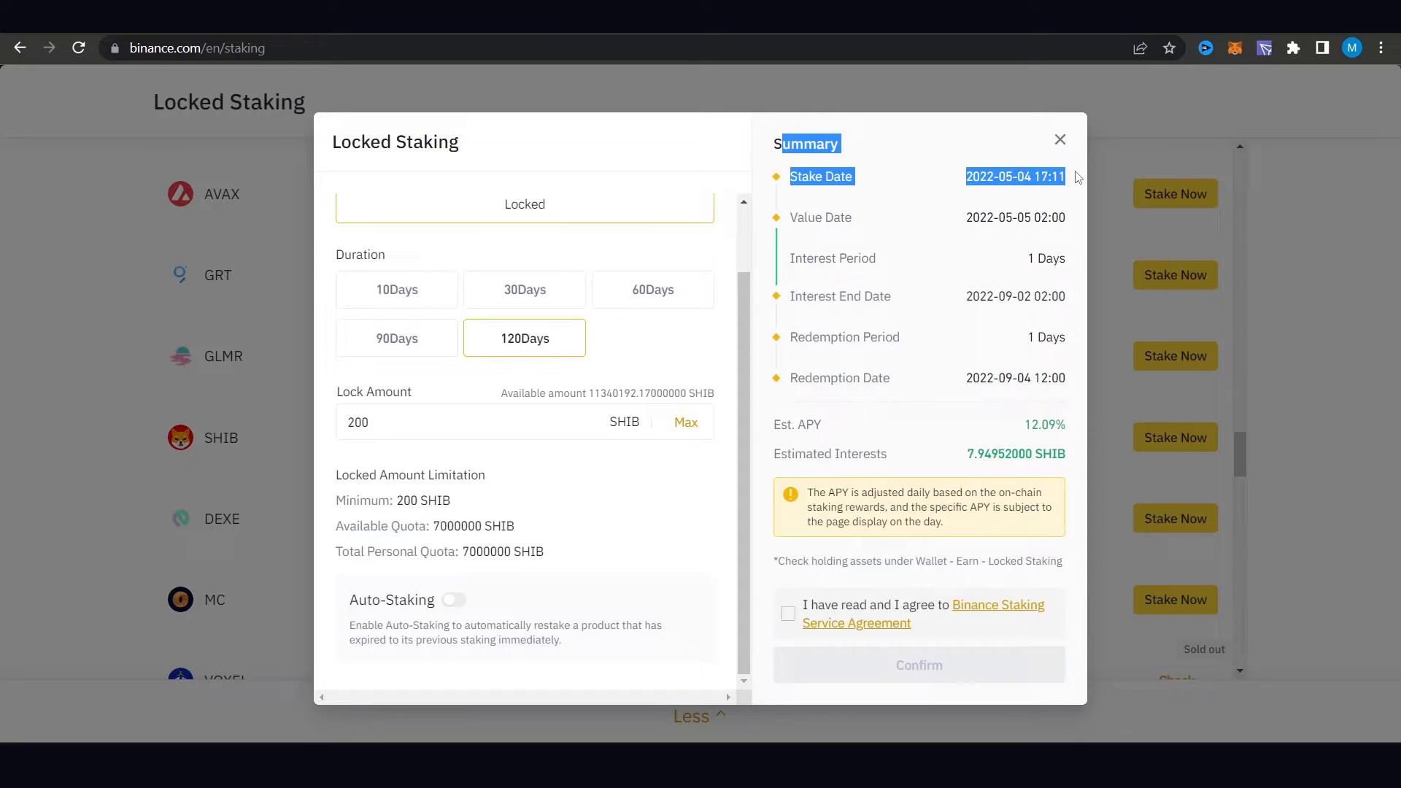
{"action": "mouse_move", "coordinate": [807, 215]}
{"action": "left_mouse_down"}
{"action": "mouse_move", "coordinate": [792, 257]}
{"action": "mouse_move", "coordinate": [1007, 270]}
{"action": "mouse_move", "coordinate": [1081, 255]}
{"action": "left_mouse_up"}
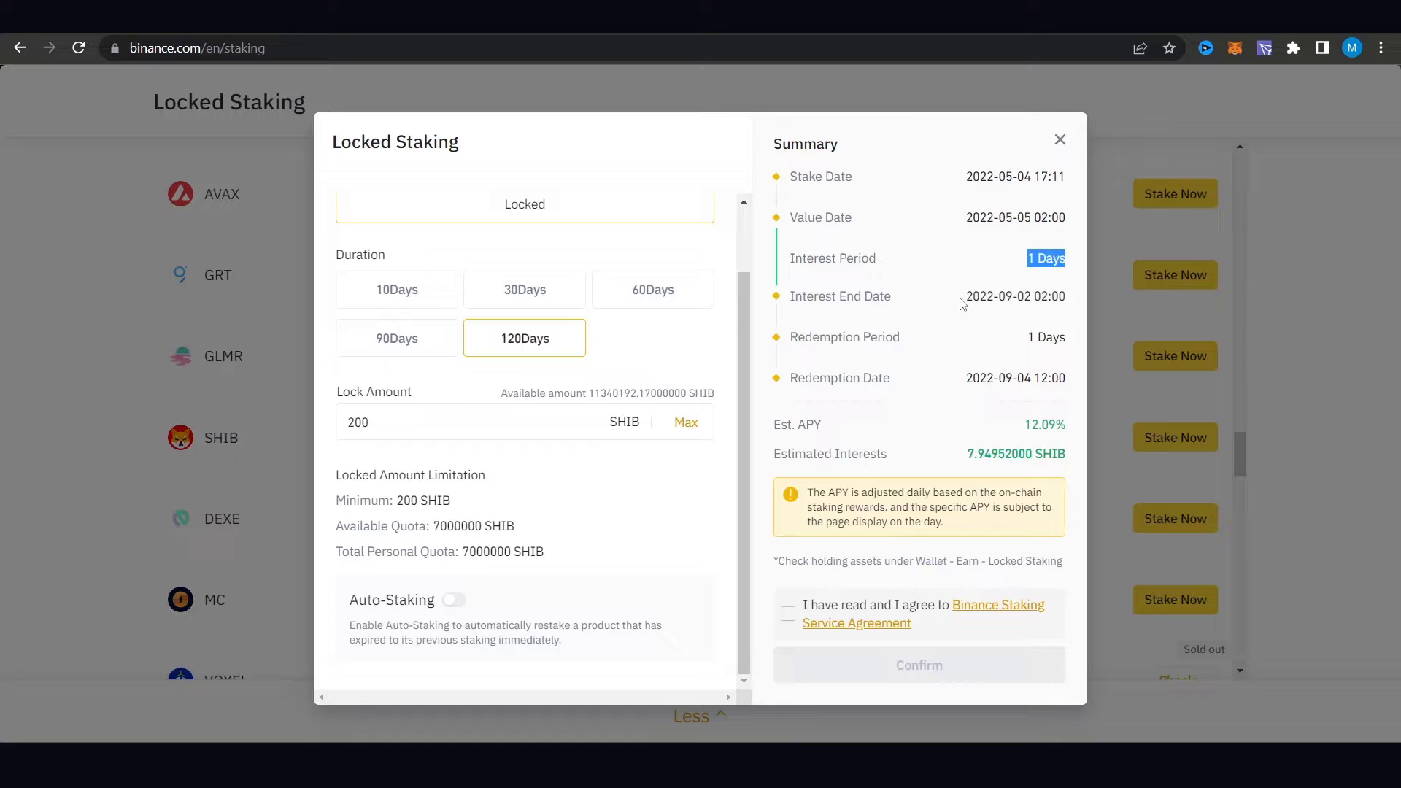
{"action": "mouse_move", "coordinate": [962, 304]}
{"action": "left_mouse_down"}
{"action": "mouse_move", "coordinate": [1040, 295]}
{"action": "mouse_move", "coordinate": [994, 296]}
{"action": "left_mouse_up"}
{"action": "left_click", "coordinate": [1004, 315]}
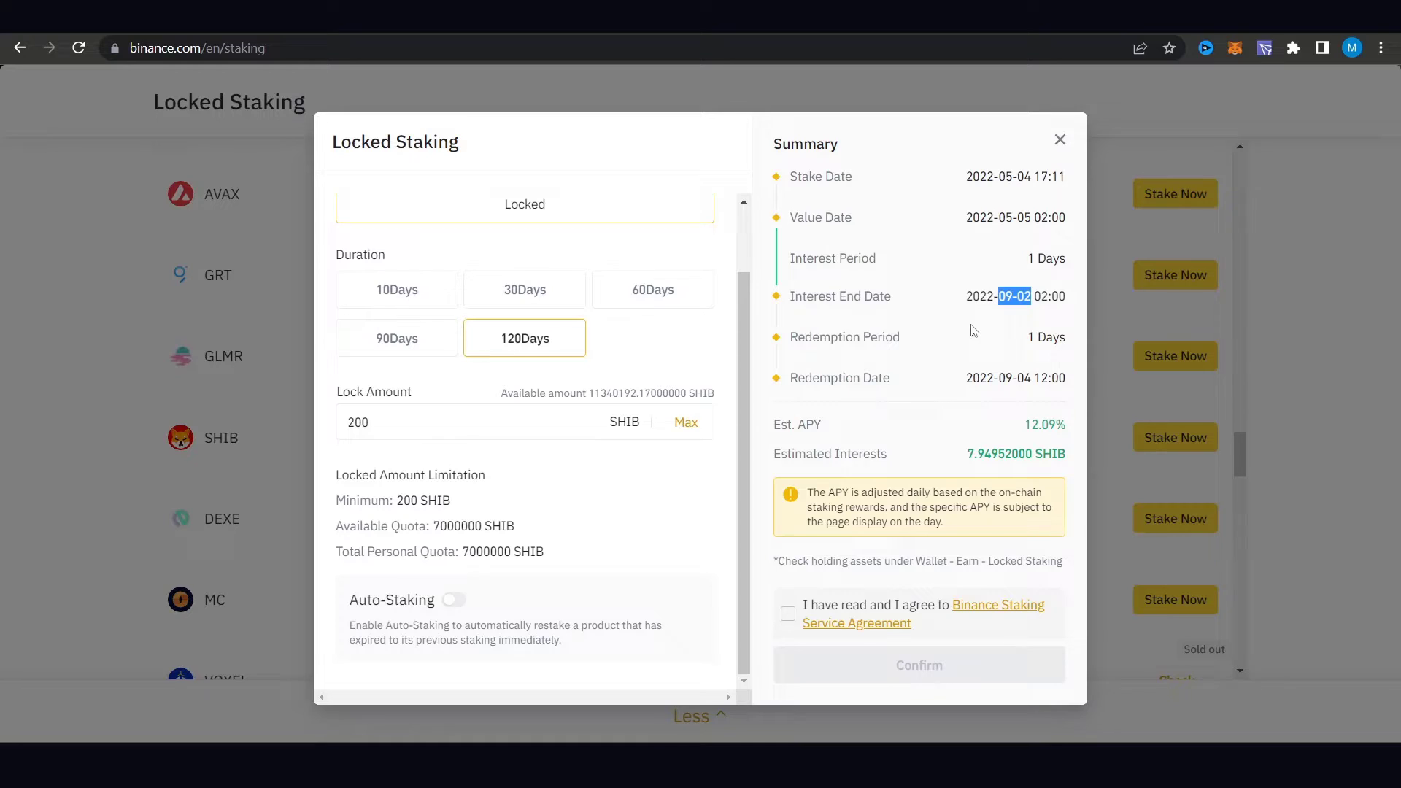
{"action": "left_click", "coordinate": [563, 422]}
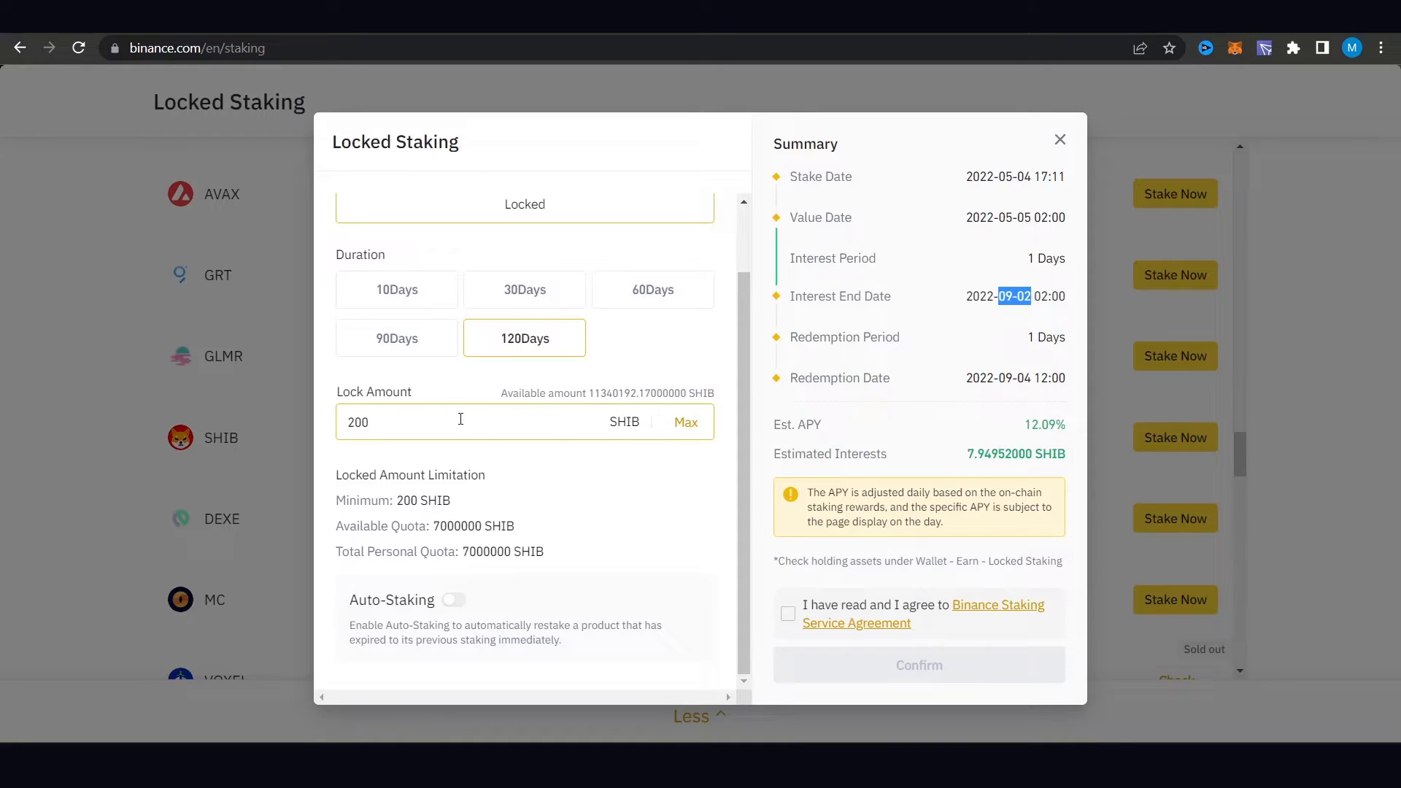
{"action": "left_click", "coordinate": [868, 437]}
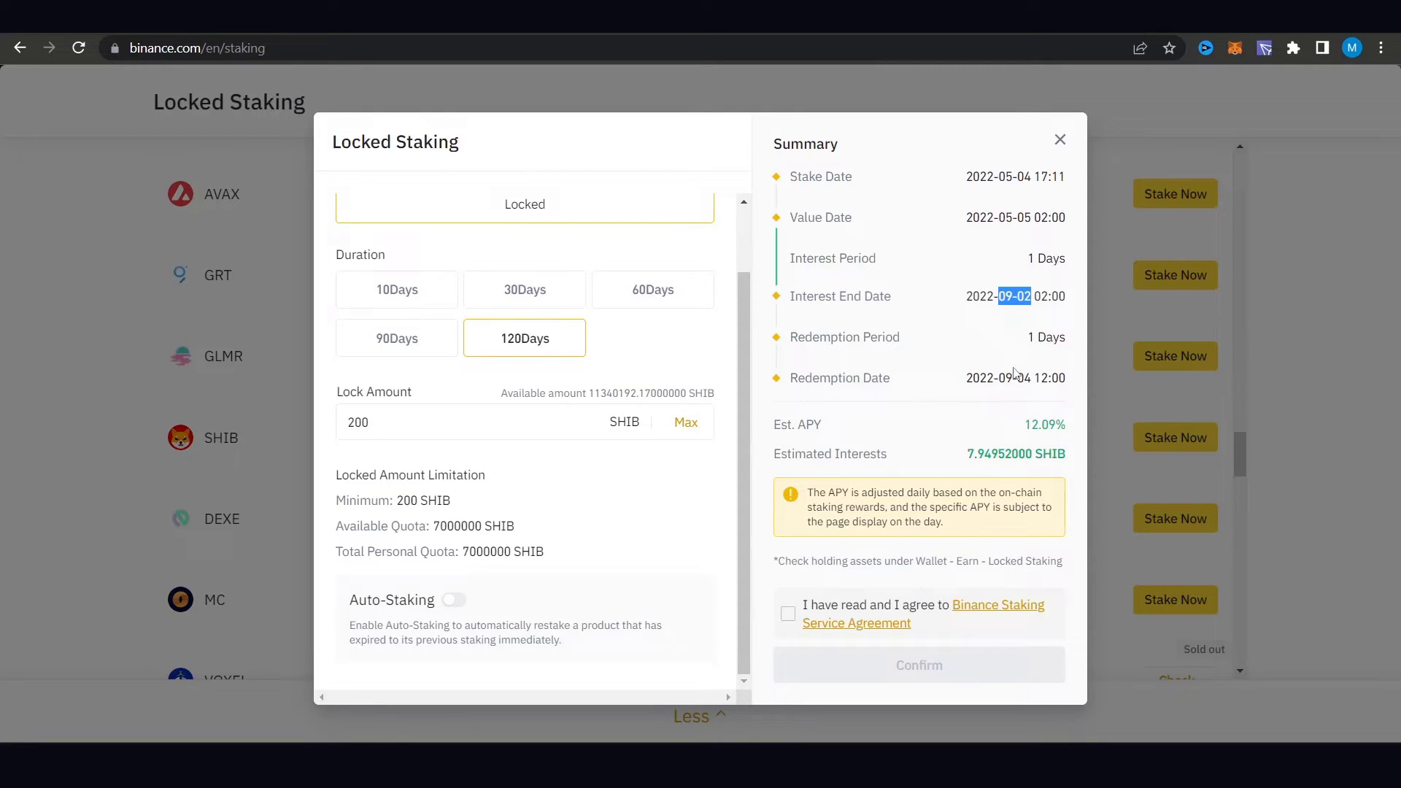
{"action": "left_click_drag", "start_coordinate": [797, 424], "coordinate": [1070, 423]}
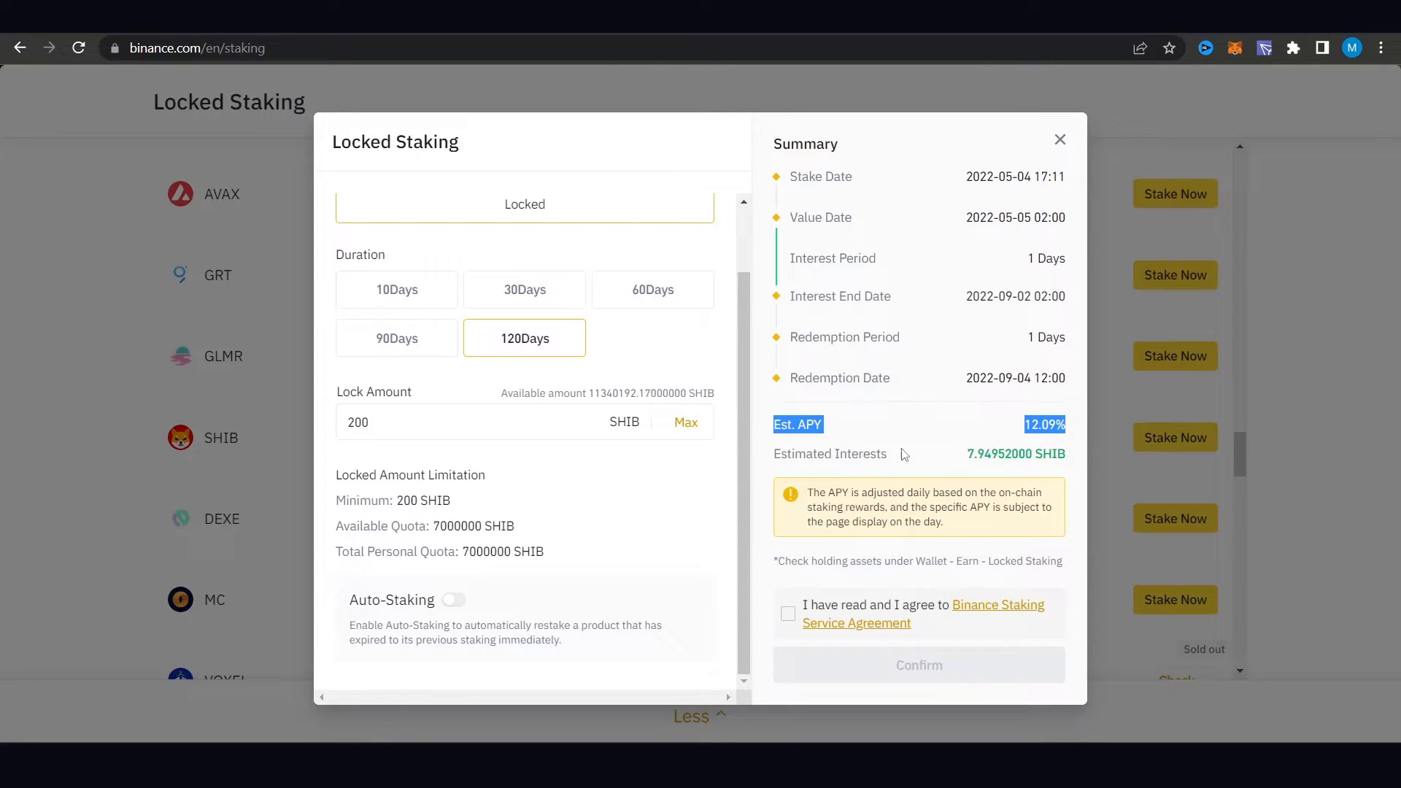
{"action": "left_click_drag", "start_coordinate": [780, 453], "coordinate": [1071, 462]}
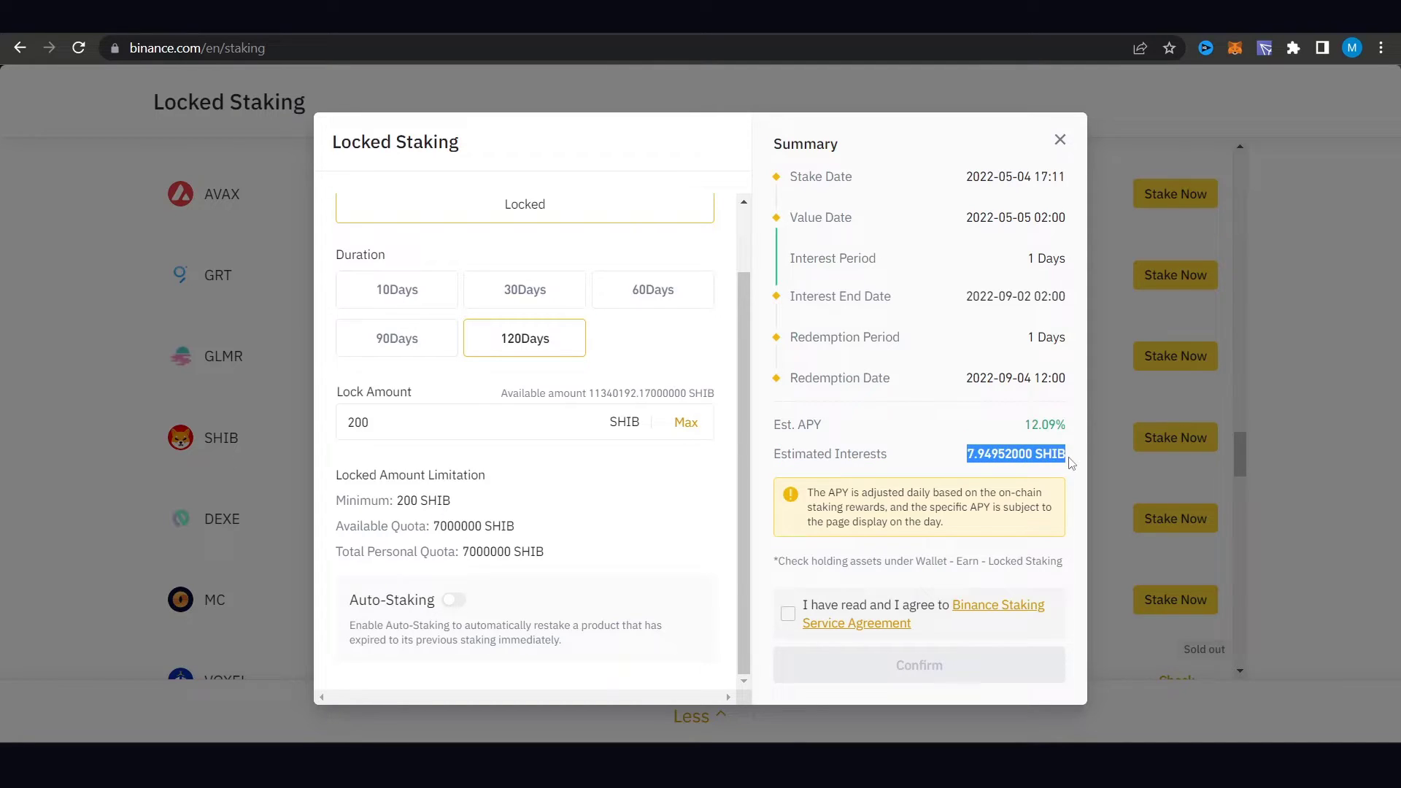
{"action": "left_click", "coordinate": [896, 434]}
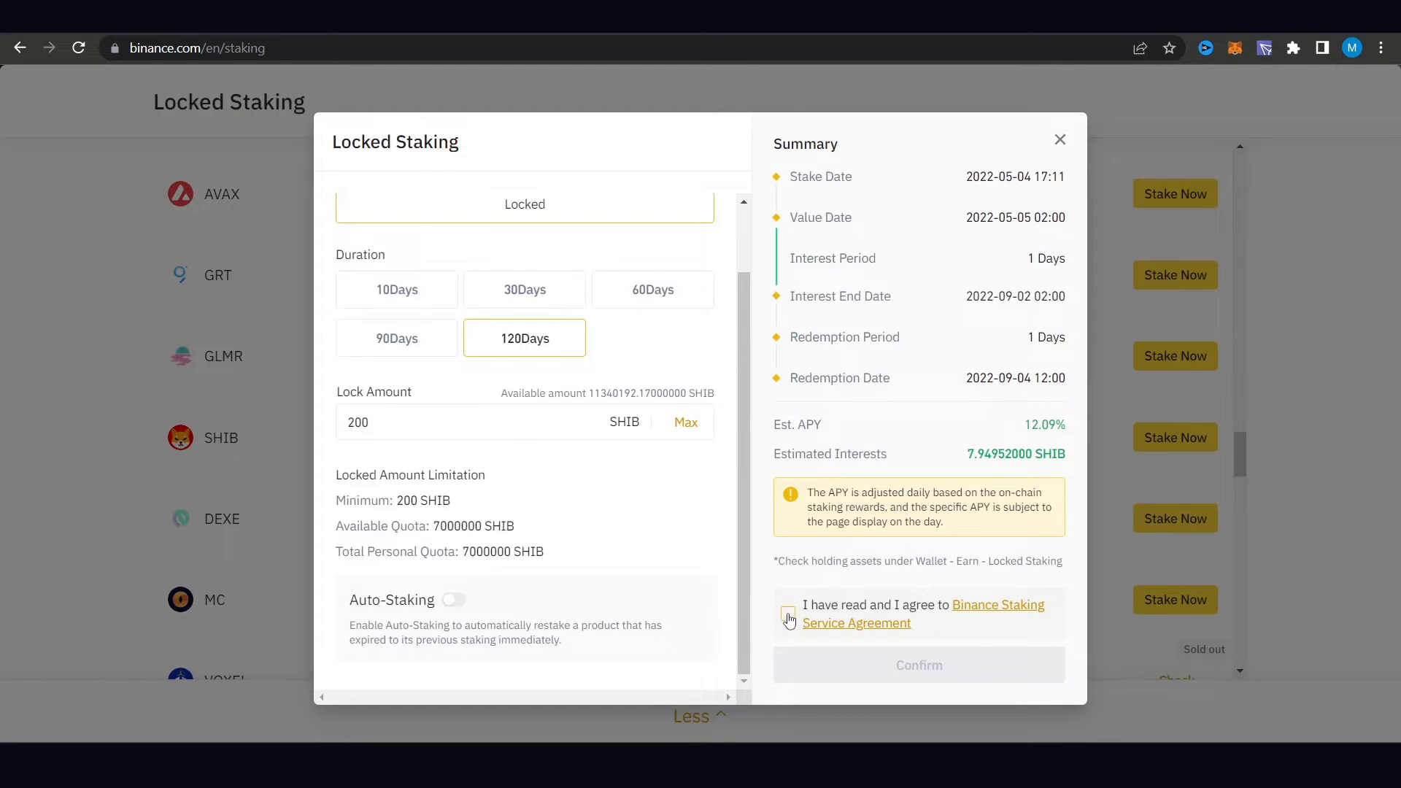
Step: Accept the service agreement, confirm the 200 SHIB subscription and go back to the staking page
{"action": "left_click", "coordinate": [787, 613]}
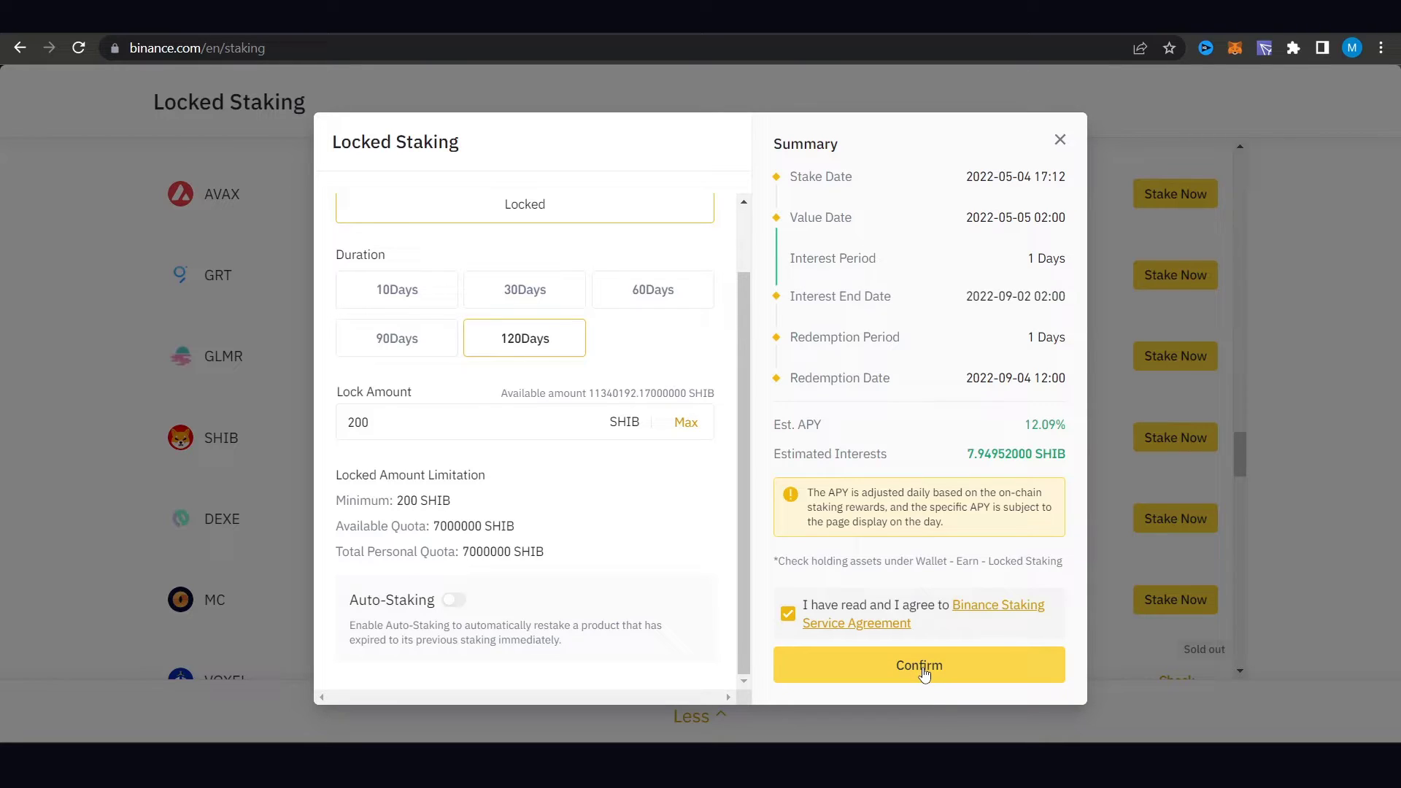
{"action": "left_click", "coordinate": [925, 672]}
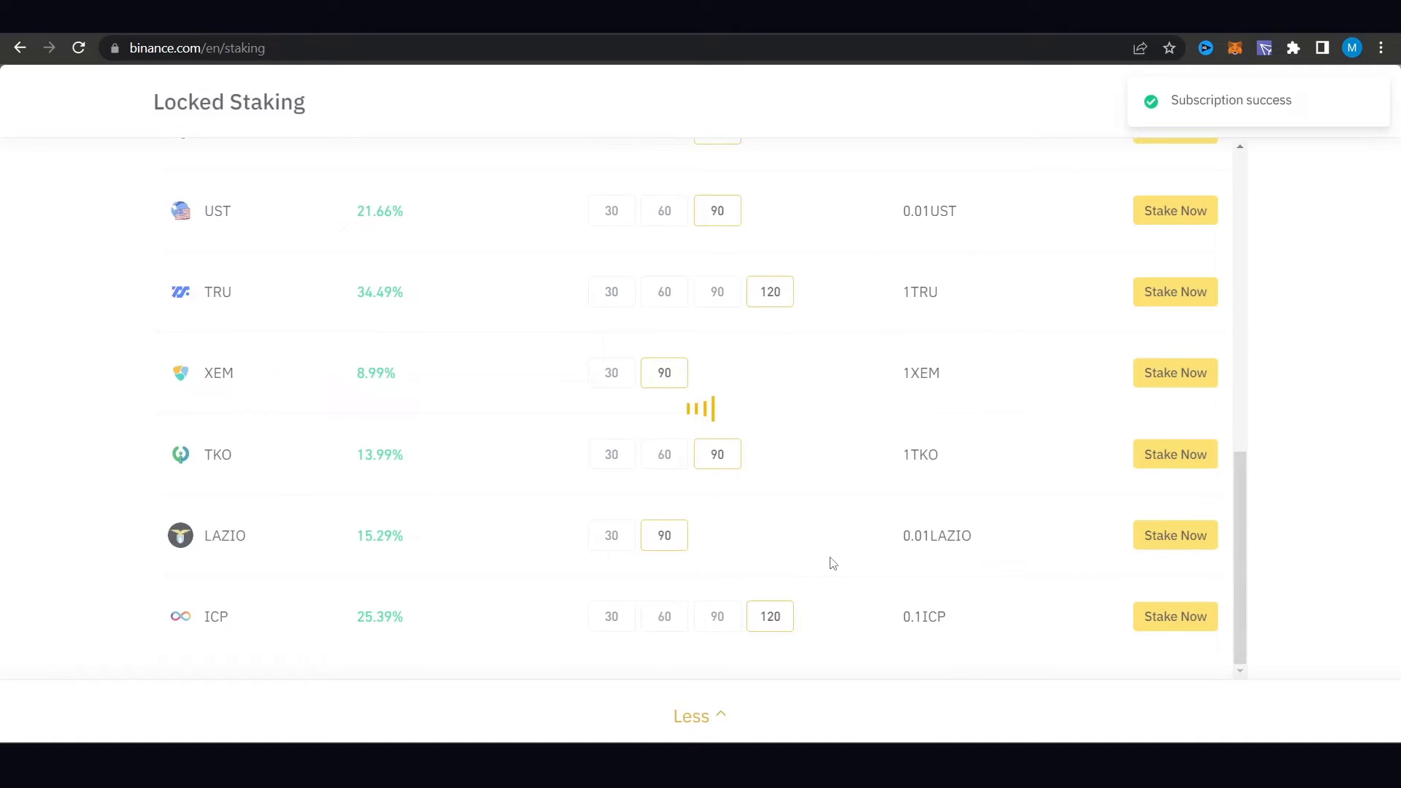
{"action": "scroll", "coordinate": [830, 503], "scroll_direction": "down", "scroll_amount": 3}
{"action": "scroll", "coordinate": [822, 438], "scroll_direction": "down", "scroll_amount": 3}
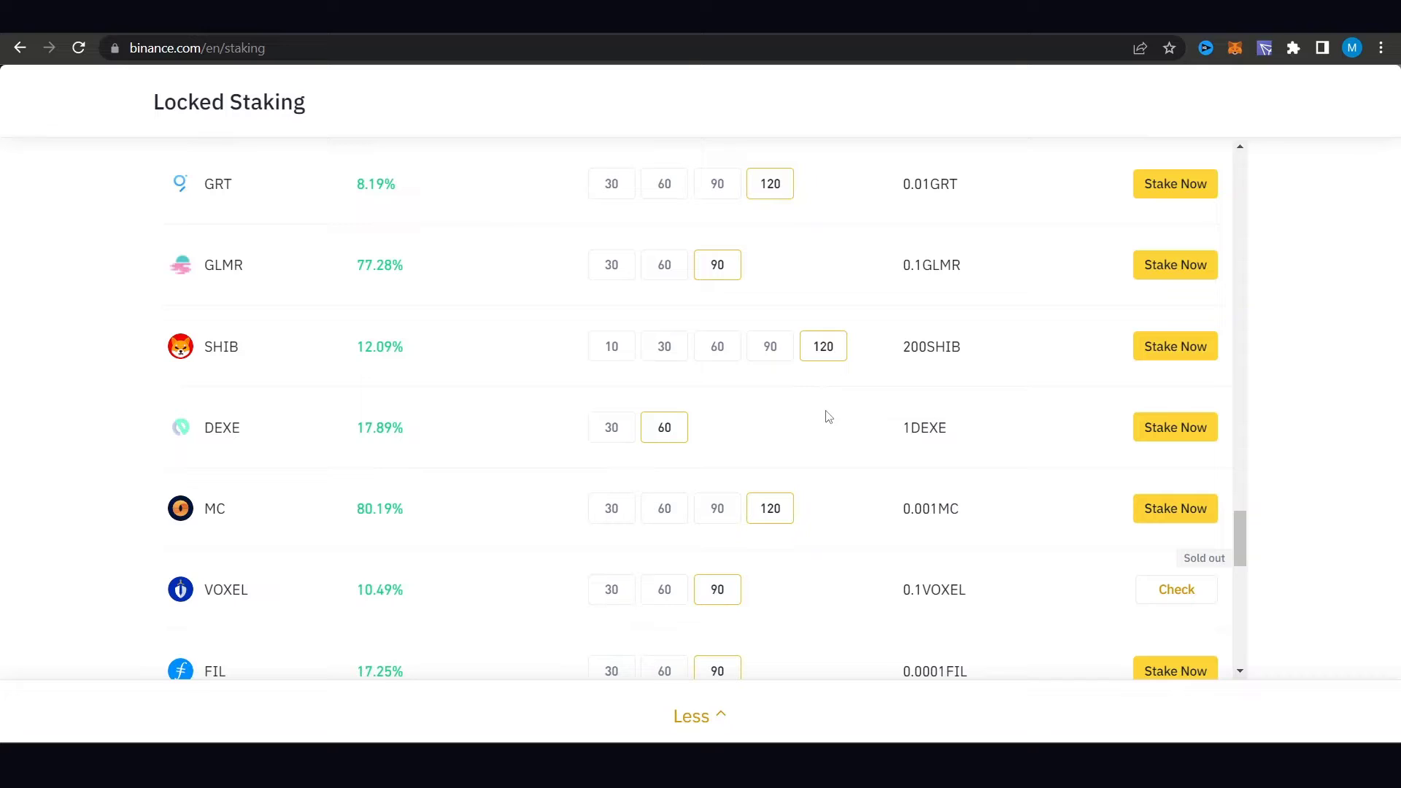
{"action": "scroll", "coordinate": [723, 378], "scroll_direction": "up", "scroll_amount": 5}
{"action": "scroll", "coordinate": [701, 362], "scroll_direction": "up", "scroll_amount": 5}
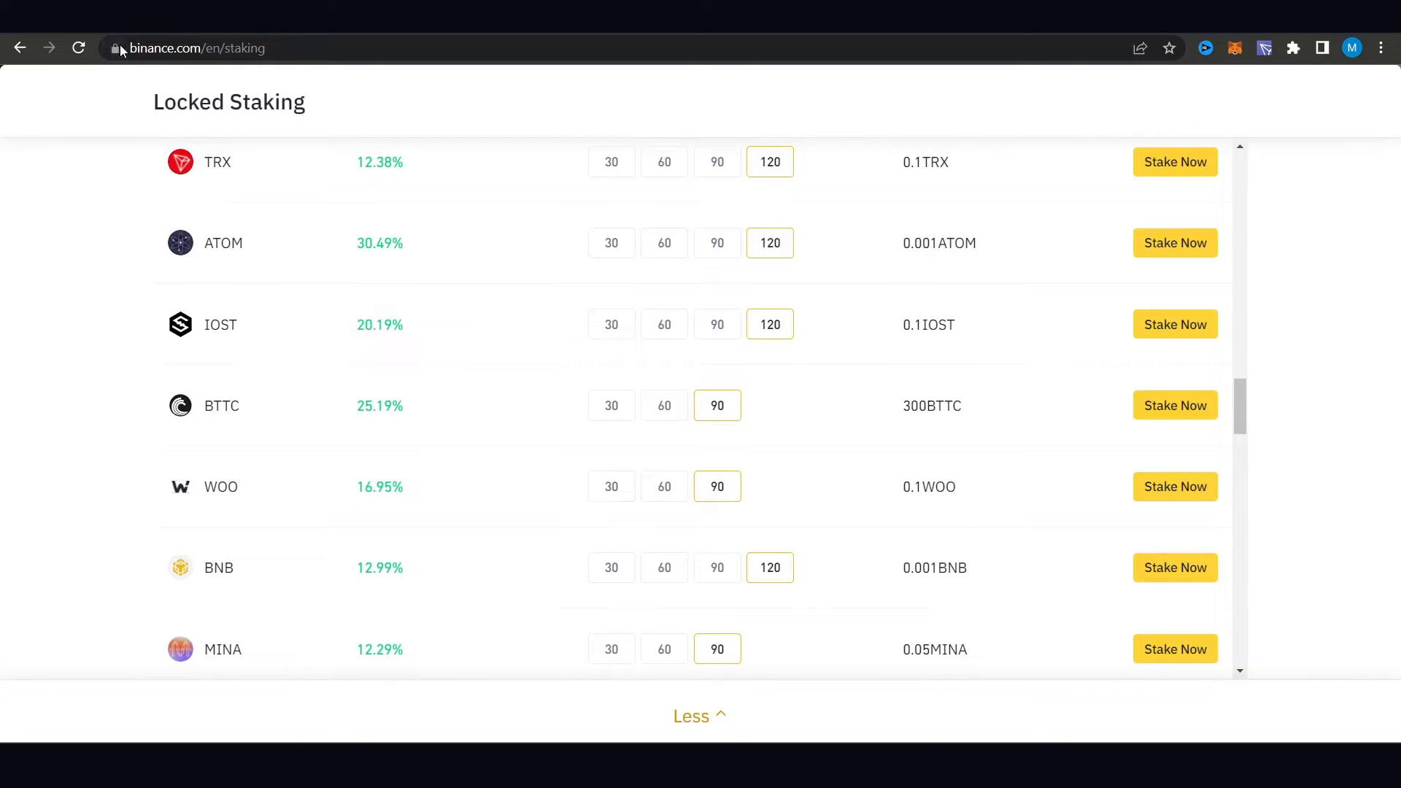
{"action": "left_click", "coordinate": [19, 48]}
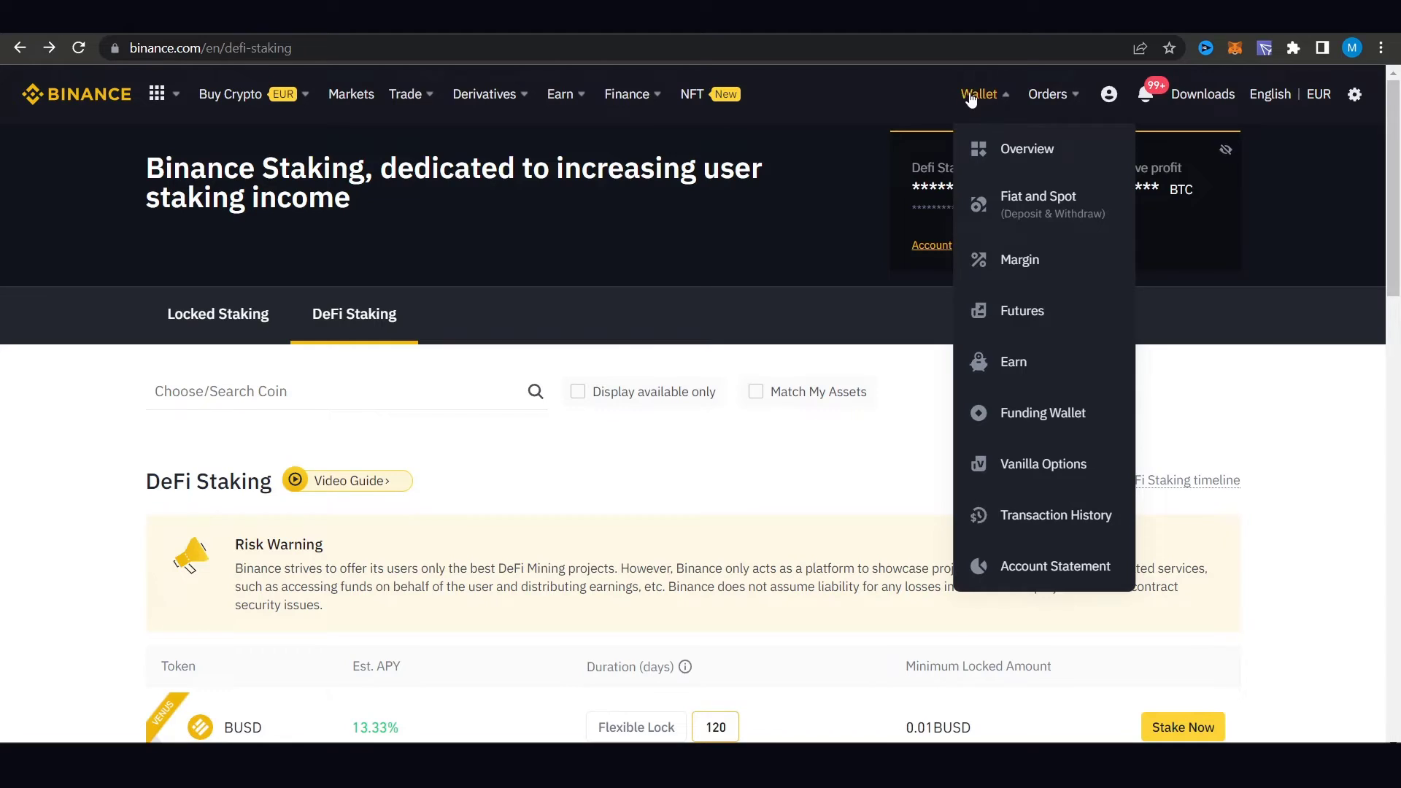
{"action": "mouse_move", "coordinate": [979, 95]}
{"action": "left_click", "coordinate": [1009, 364]}
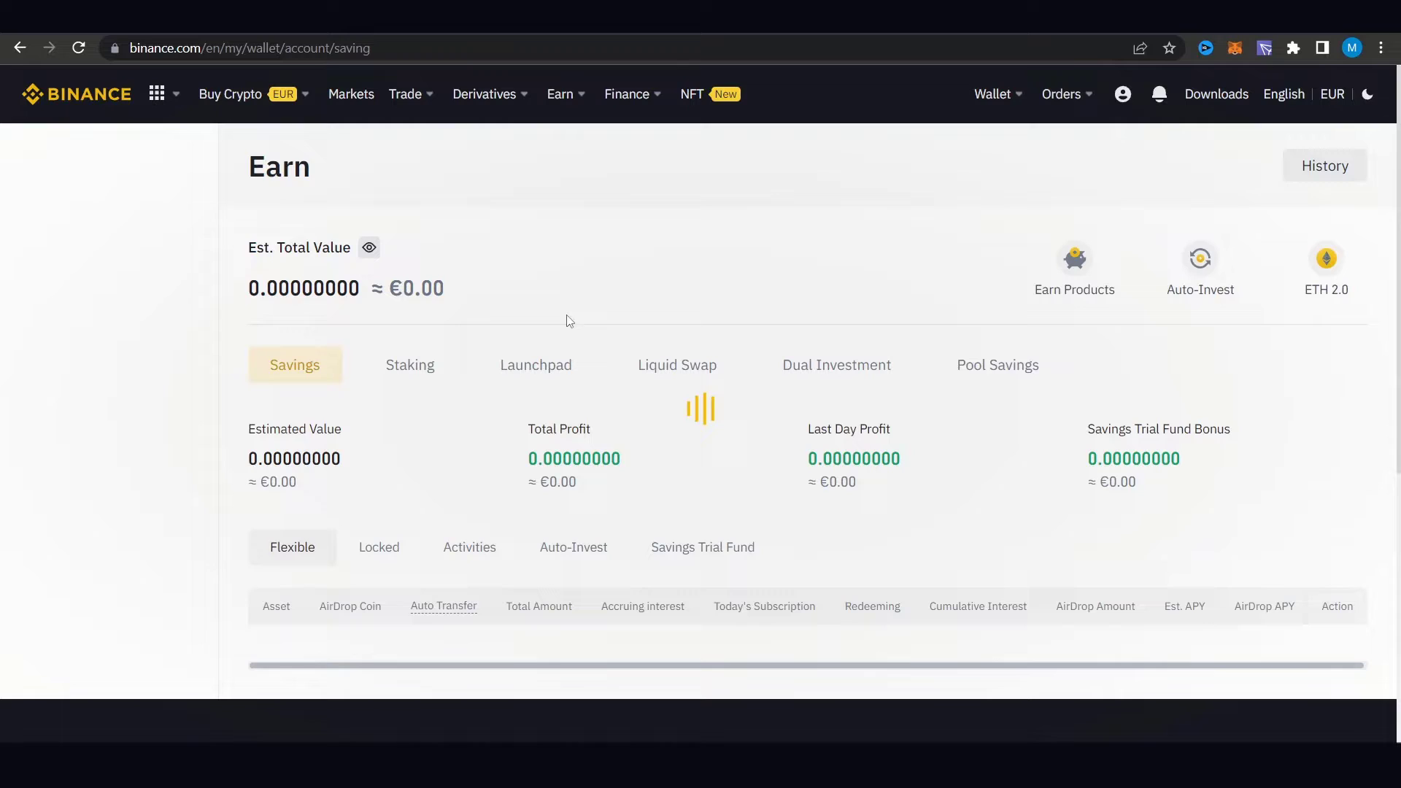
{"action": "scroll", "coordinate": [566, 306], "scroll_direction": "down", "scroll_amount": 1}
{"action": "scroll", "coordinate": [567, 296], "scroll_direction": "down", "scroll_amount": 1}
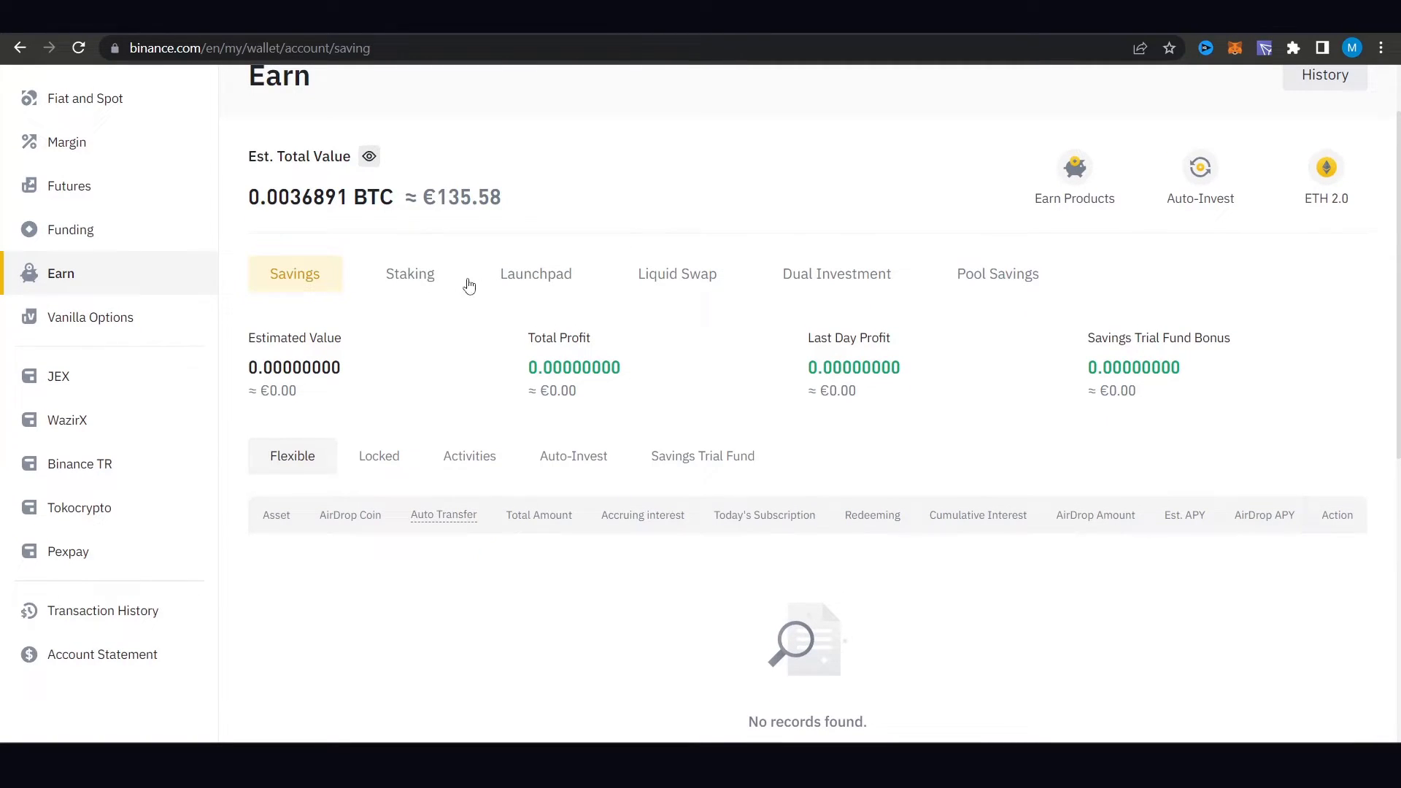
{"action": "left_click", "coordinate": [413, 287]}
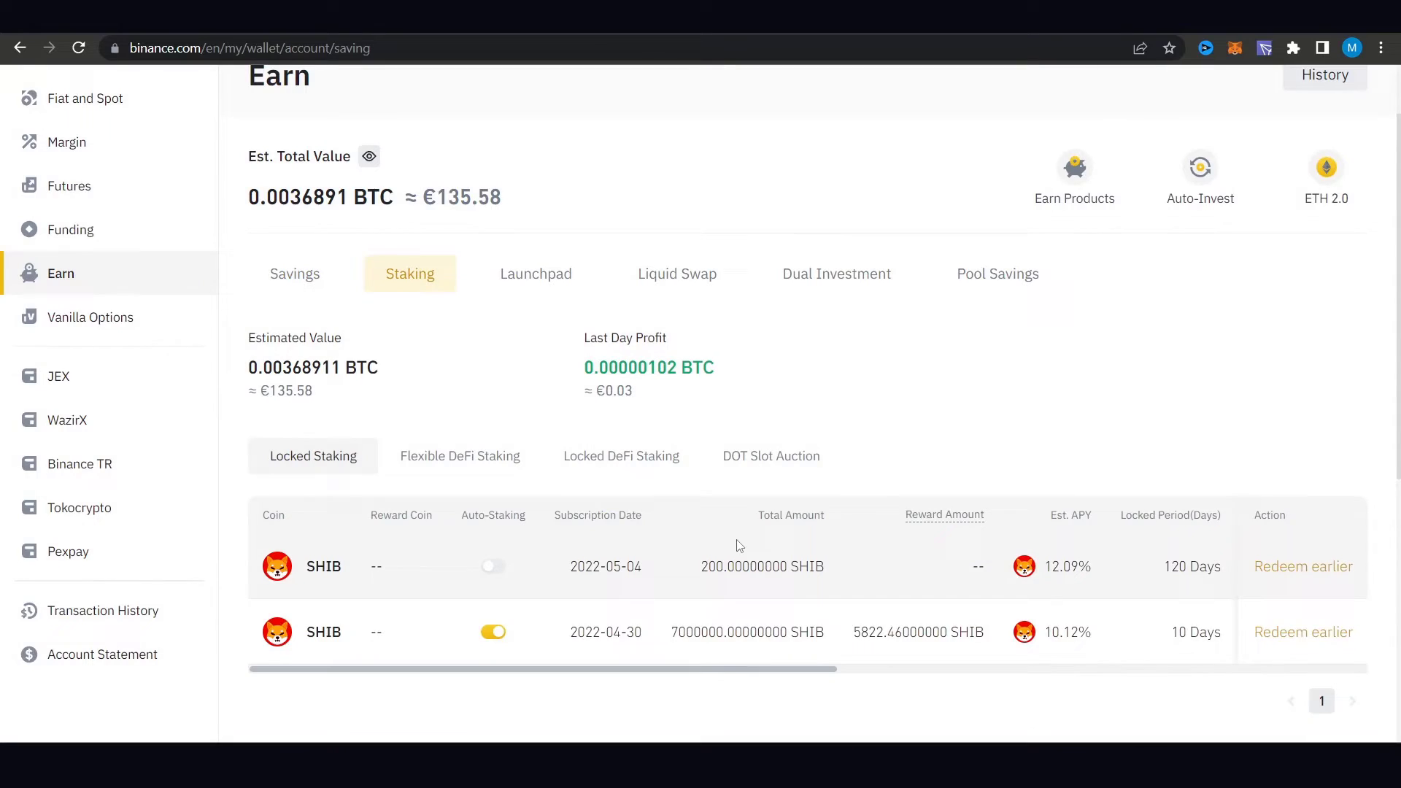
{"action": "scroll", "coordinate": [658, 547], "scroll_direction": "down", "scroll_amount": 2}
{"action": "mouse_move", "coordinate": [564, 488]}
{"action": "left_mouse_down"}
{"action": "mouse_move", "coordinate": [1093, 494]}
{"action": "mouse_move", "coordinate": [395, 489]}
{"action": "left_mouse_up"}
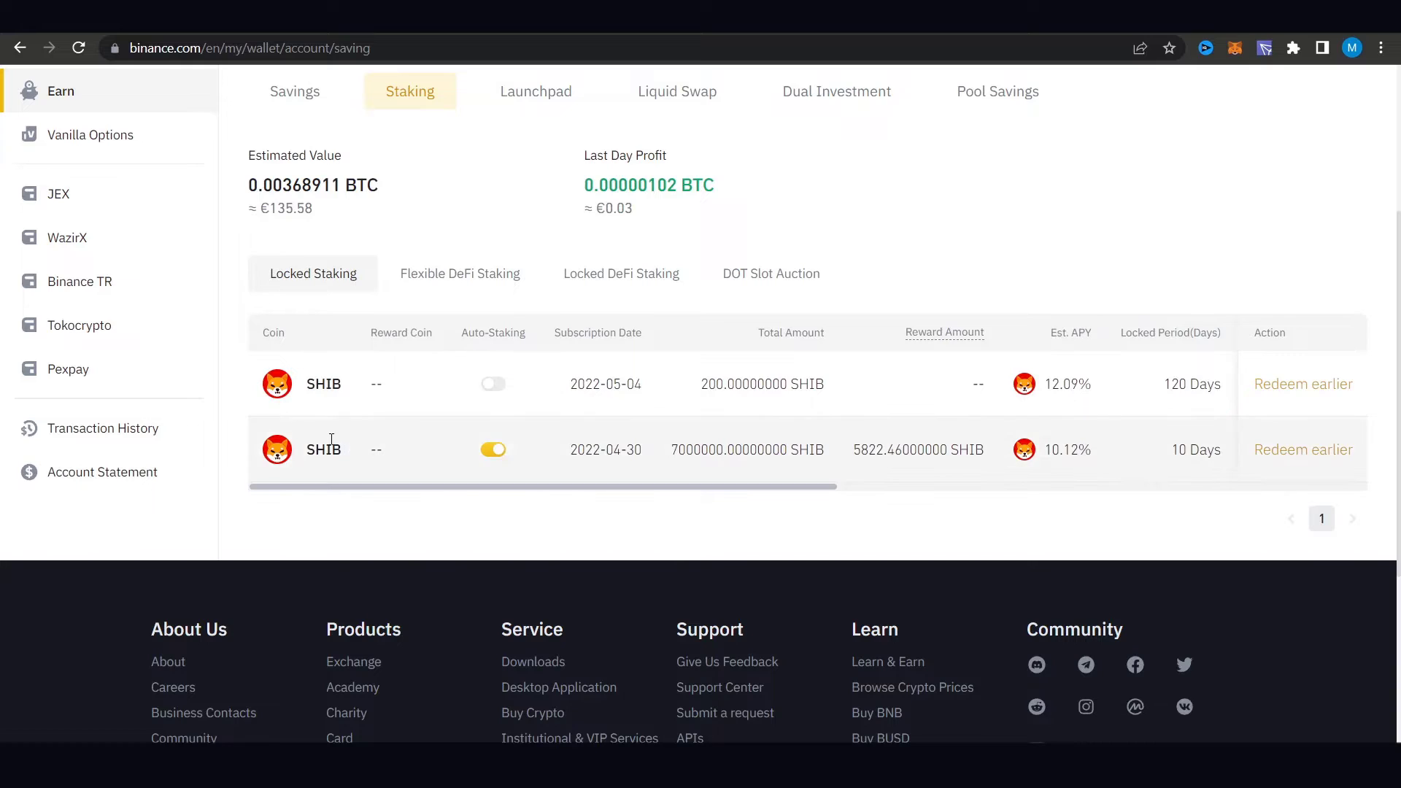
{"action": "left_click_drag", "start_coordinate": [597, 450], "coordinate": [634, 467]}
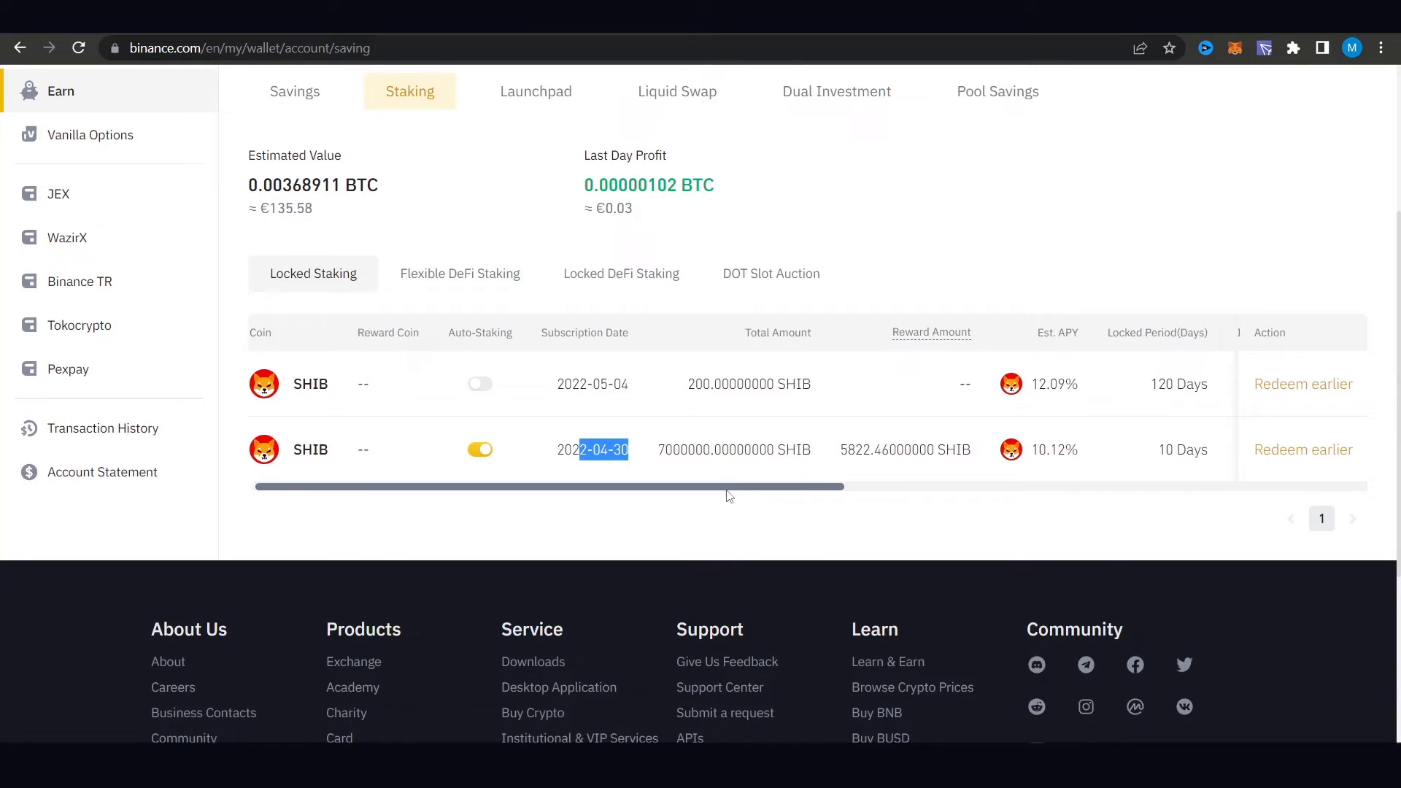
{"action": "left_click", "coordinate": [581, 449]}
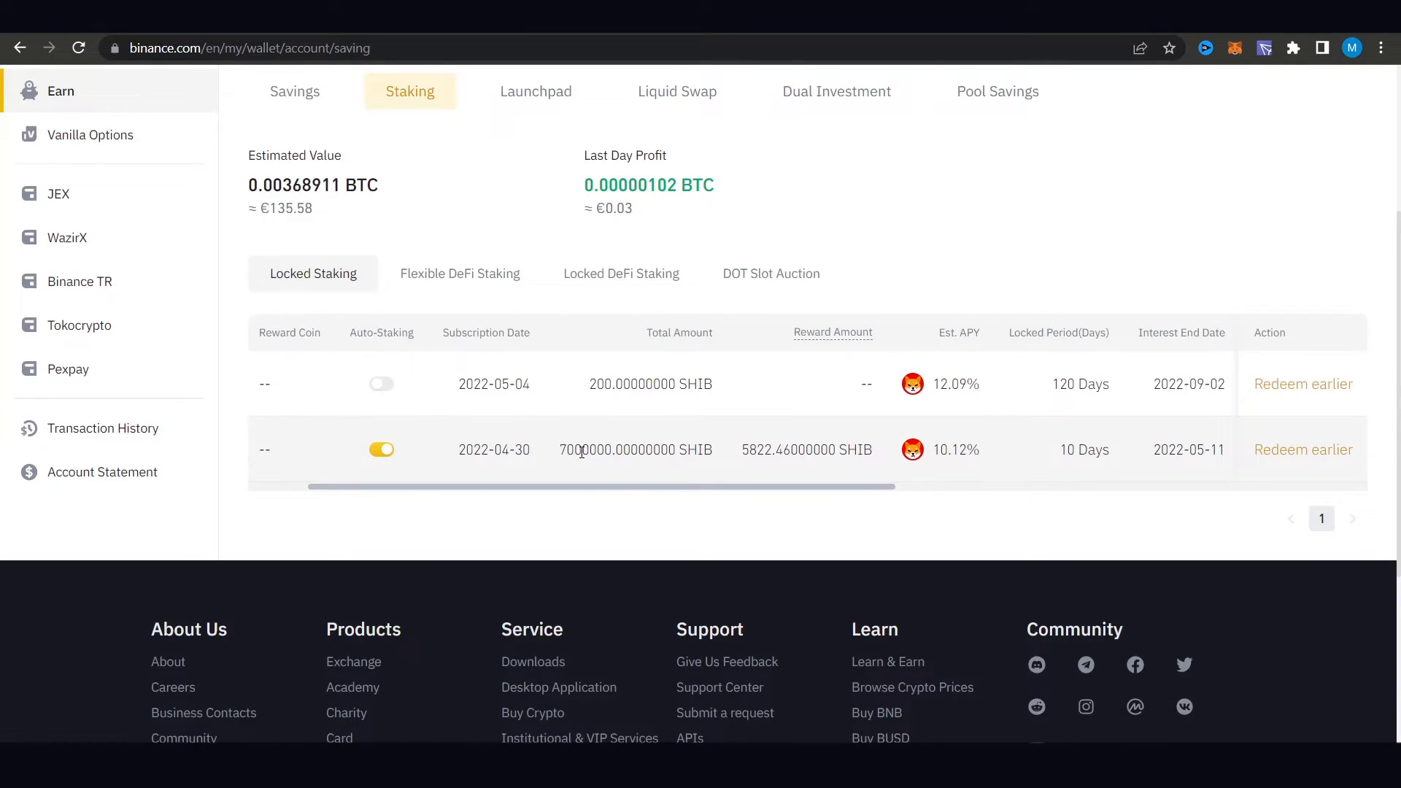
{"action": "left_click_drag", "start_coordinate": [574, 451], "coordinate": [630, 450]}
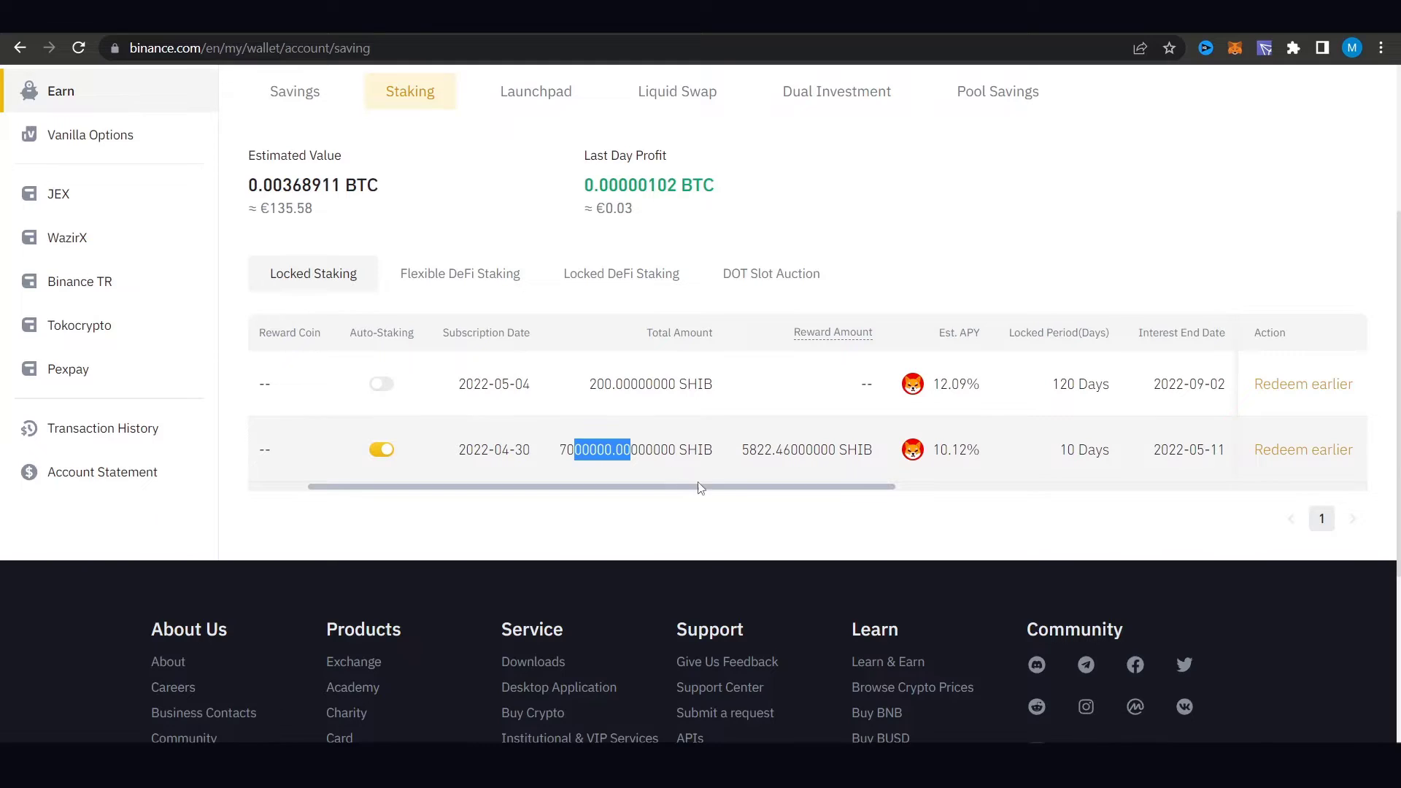
{"action": "mouse_move", "coordinate": [769, 449]}
{"action": "left_mouse_down"}
{"action": "mouse_move", "coordinate": [740, 454]}
{"action": "mouse_move", "coordinate": [974, 492]}
{"action": "left_mouse_up"}
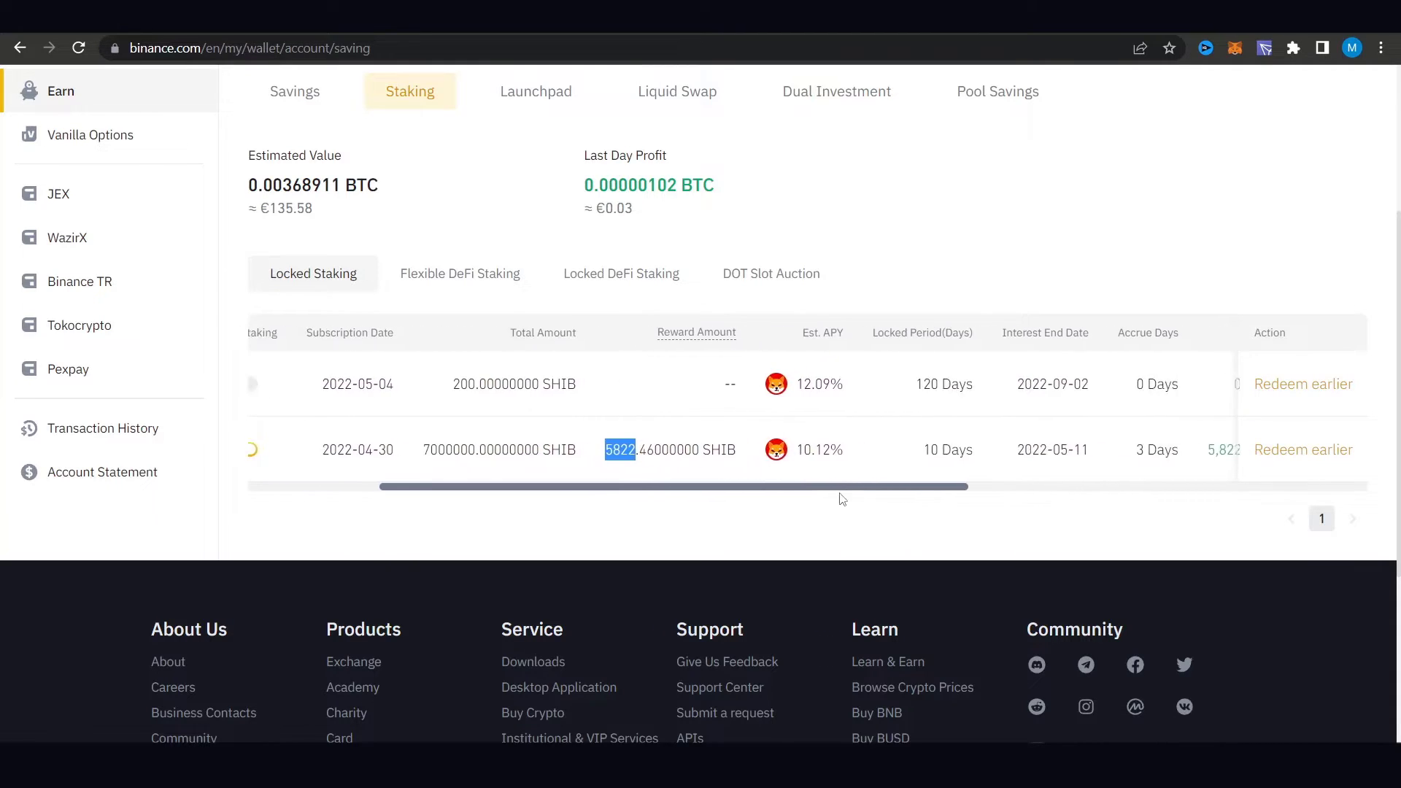
{"action": "mouse_move", "coordinate": [549, 449]}
{"action": "left_mouse_down"}
{"action": "mouse_move", "coordinate": [718, 452]}
{"action": "mouse_move", "coordinate": [785, 482]}
{"action": "left_mouse_up"}
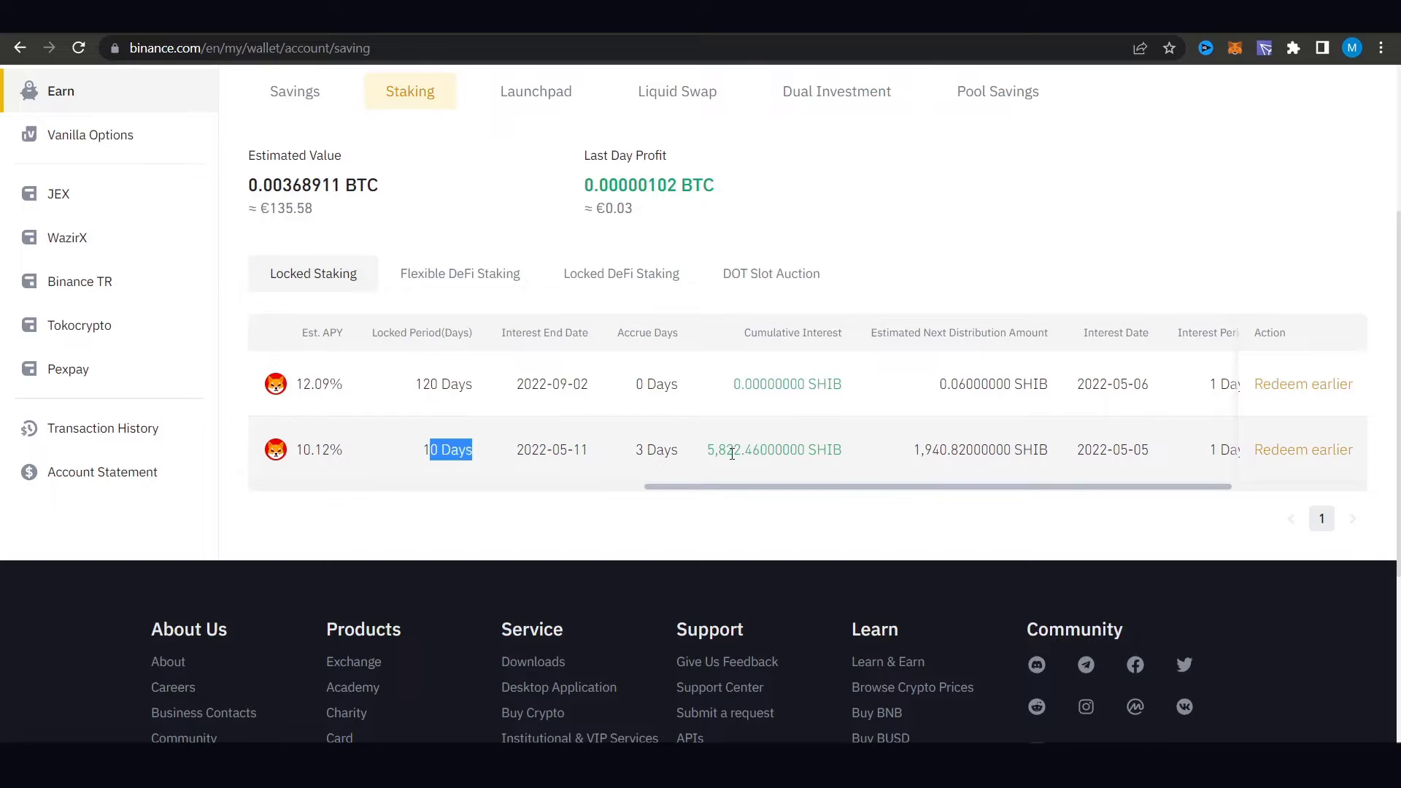
{"action": "left_click_drag", "start_coordinate": [711, 450], "coordinate": [843, 450]}
{"action": "left_click_drag", "start_coordinate": [973, 489], "coordinate": [1083, 489]}
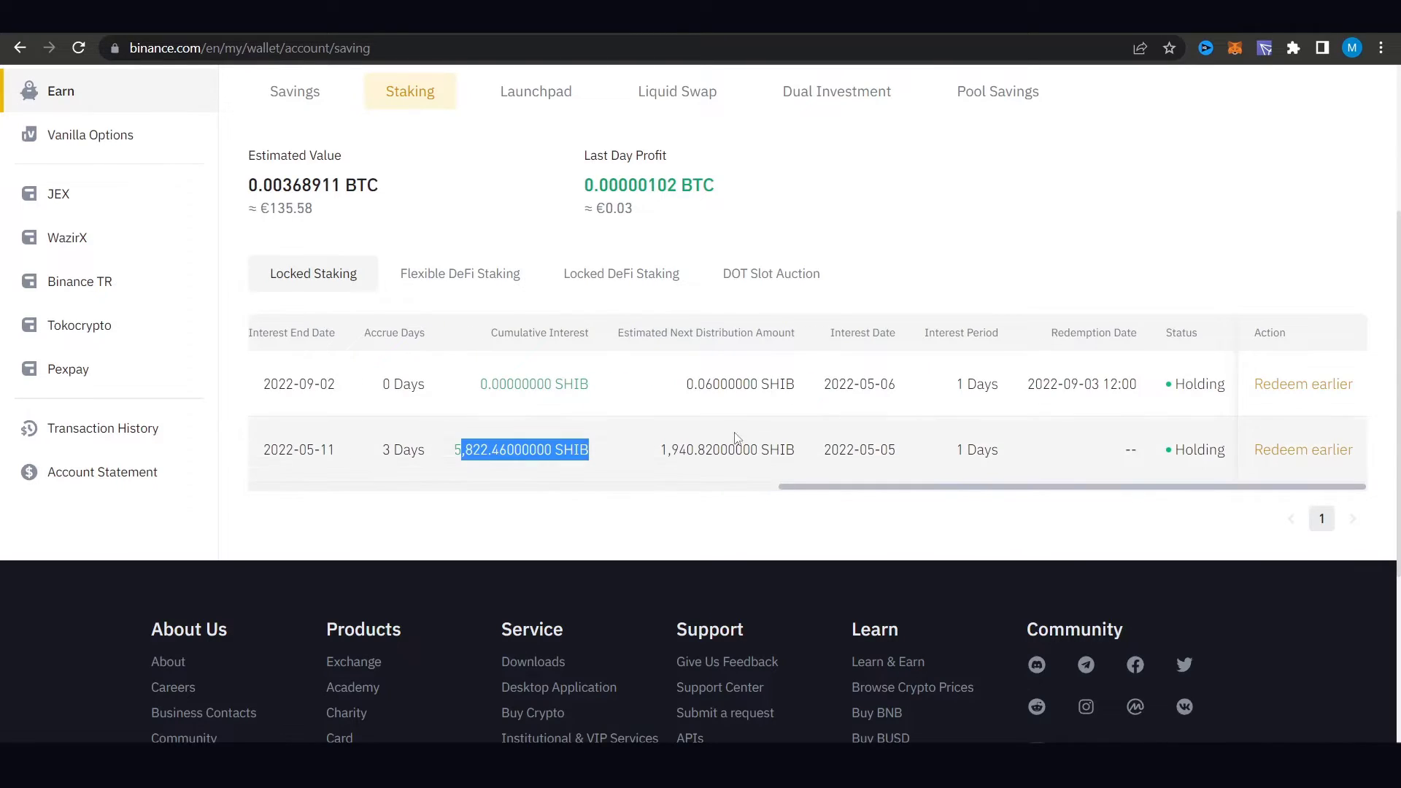
Step: Point out the SHIB position's next distribution amount of 1,940.82
{"action": "left_click_drag", "start_coordinate": [660, 450], "coordinate": [736, 449]}
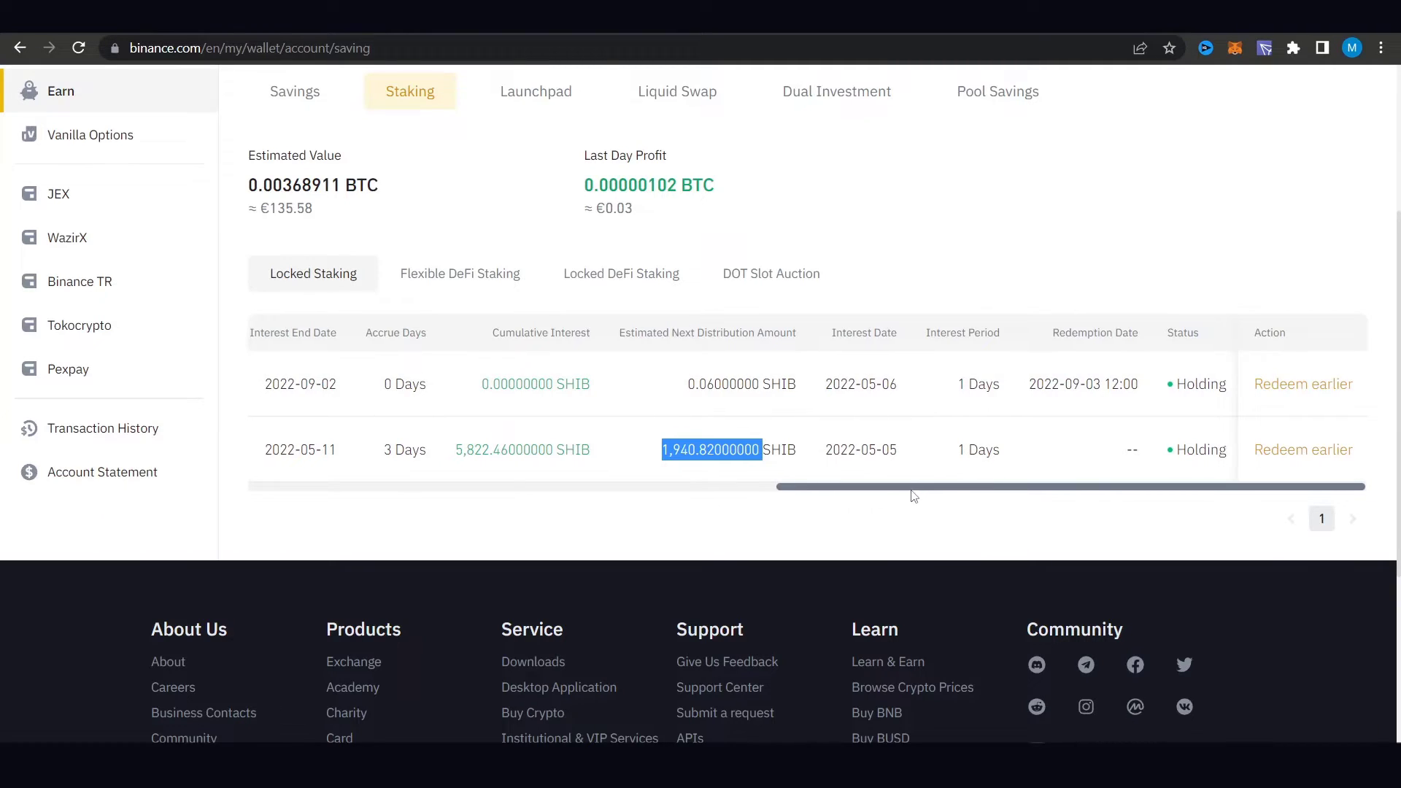
{"action": "left_click_drag", "start_coordinate": [913, 496], "coordinate": [619, 496]}
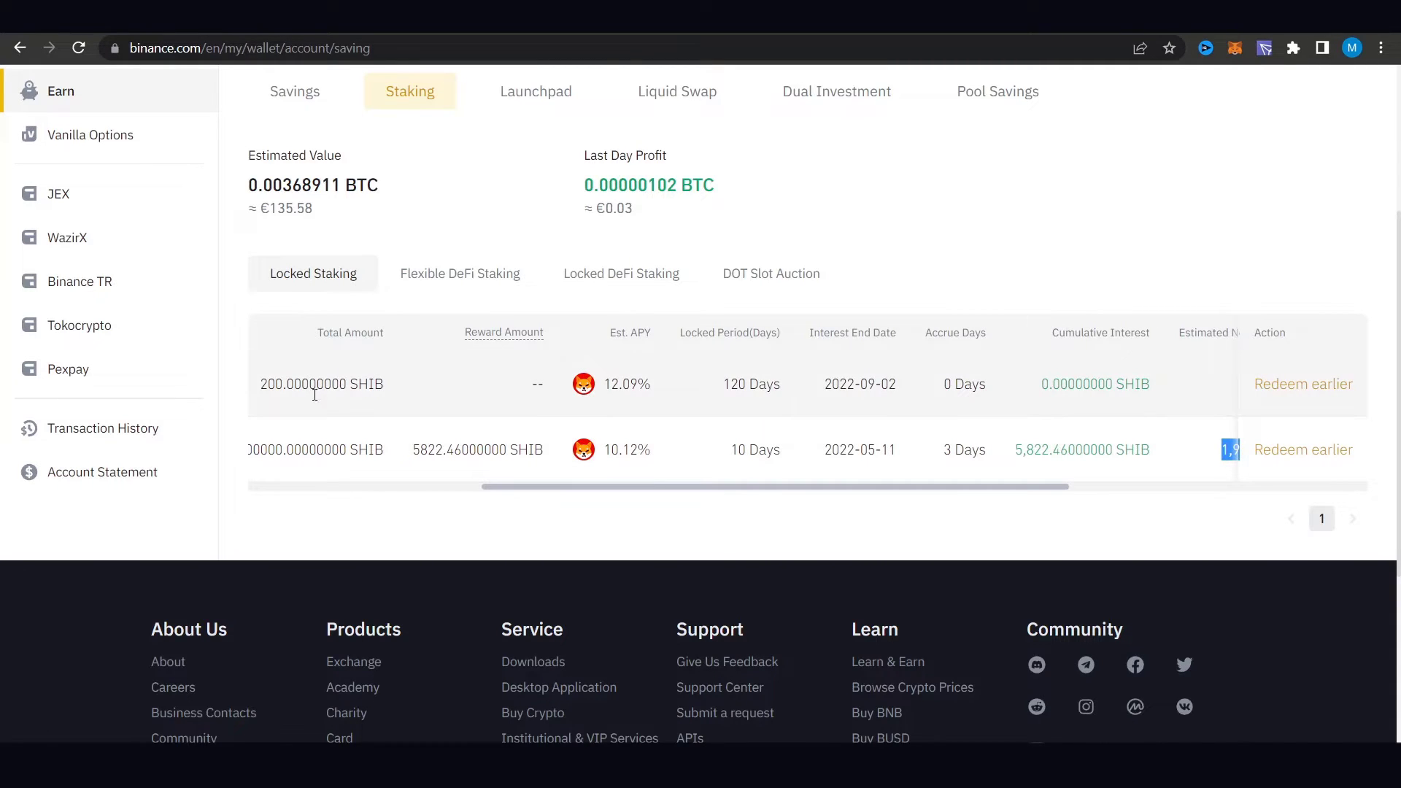
{"action": "left_click_drag", "start_coordinate": [580, 489], "coordinate": [361, 496]}
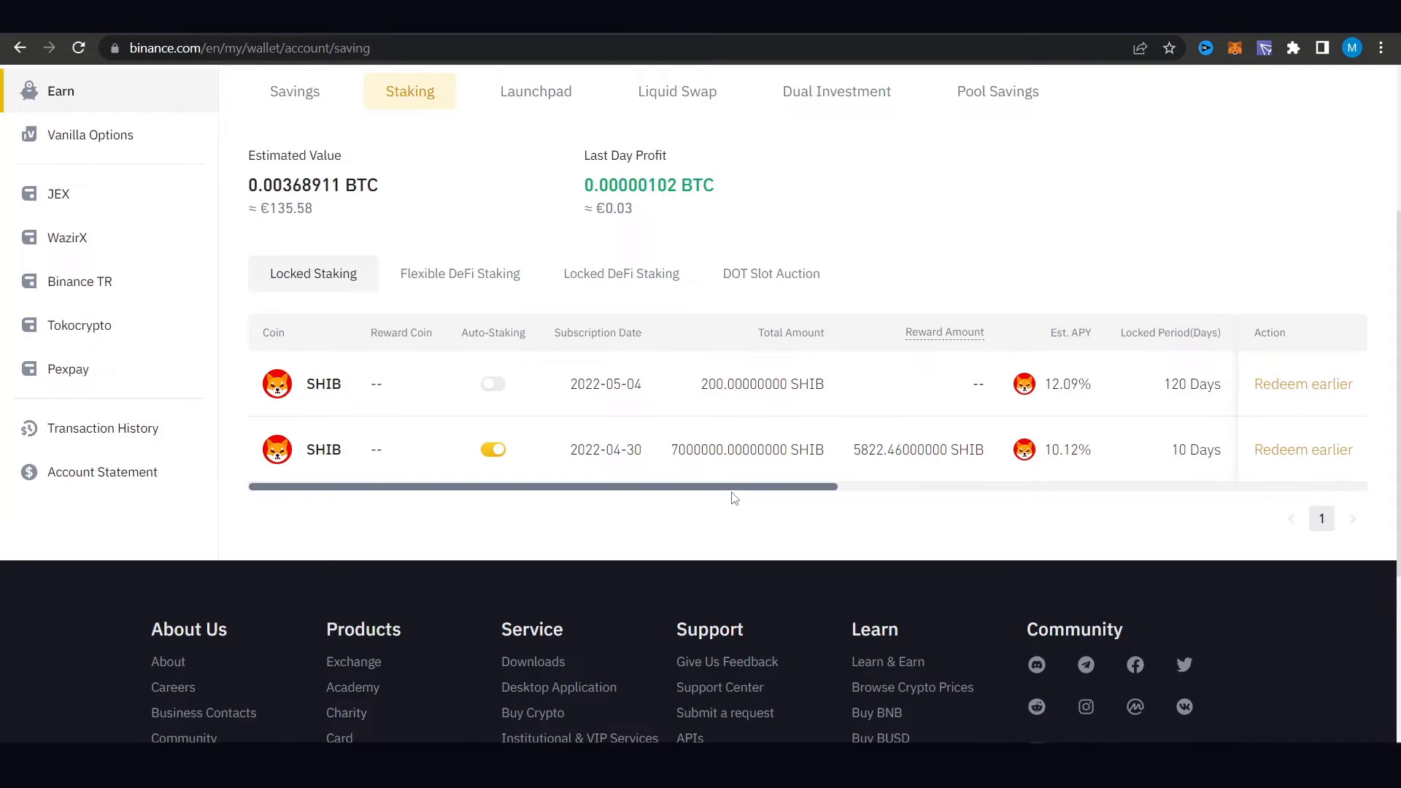
{"action": "left_click_drag", "start_coordinate": [733, 498], "coordinate": [580, 502]}
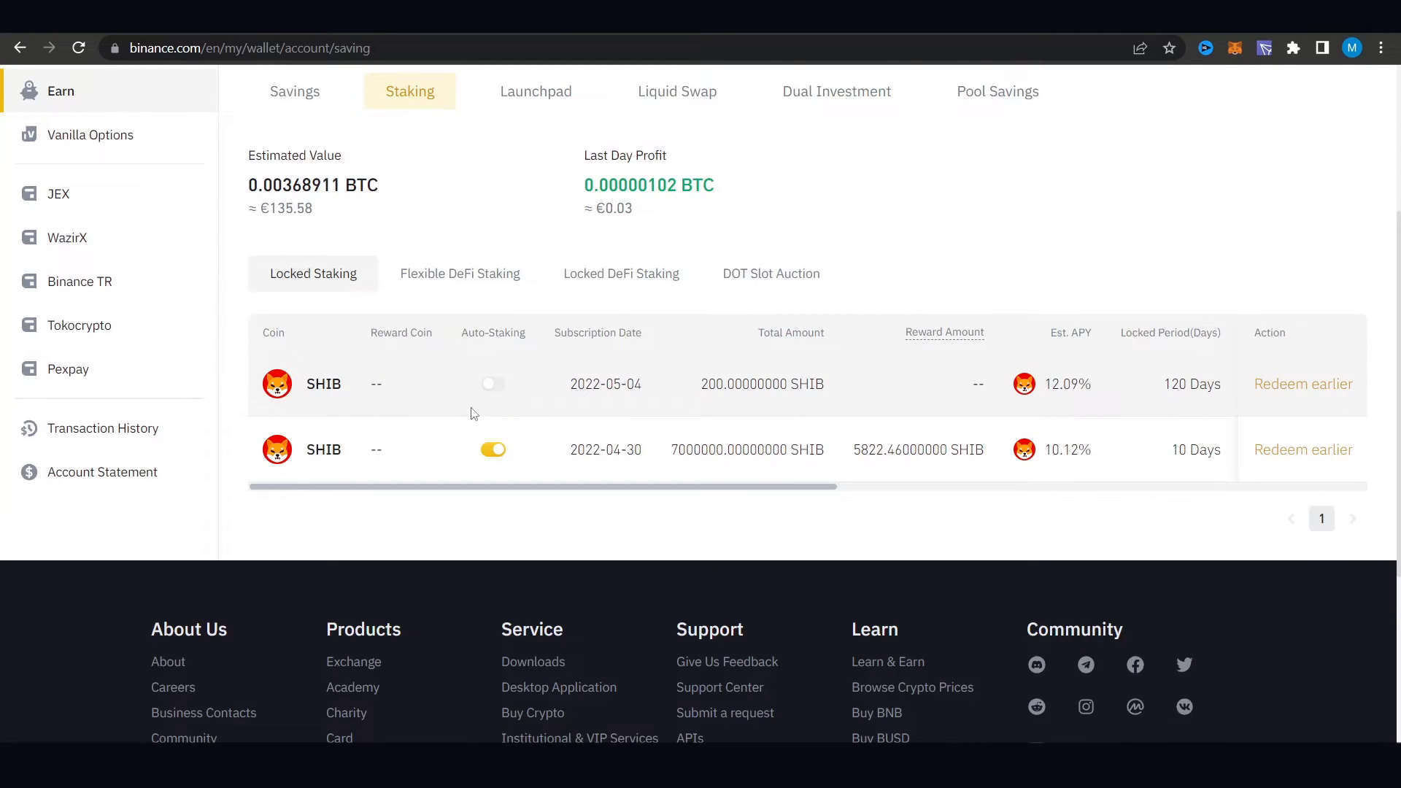
{"action": "scroll", "coordinate": [416, 314], "scroll_direction": "up", "scroll_amount": 1}
{"action": "scroll", "coordinate": [416, 315], "scroll_direction": "up", "scroll_amount": 2}
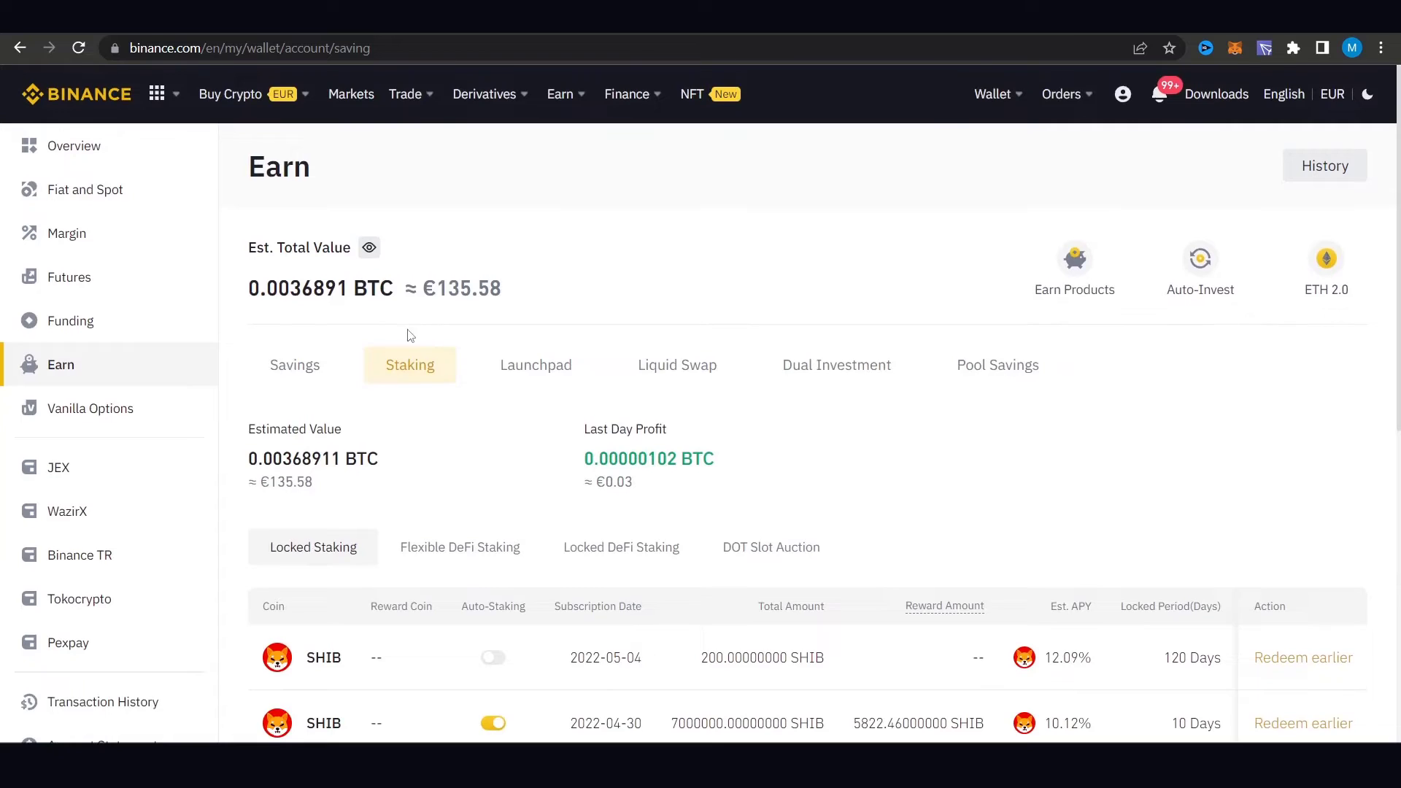
{"action": "scroll", "coordinate": [560, 320], "scroll_direction": "down", "scroll_amount": 2}
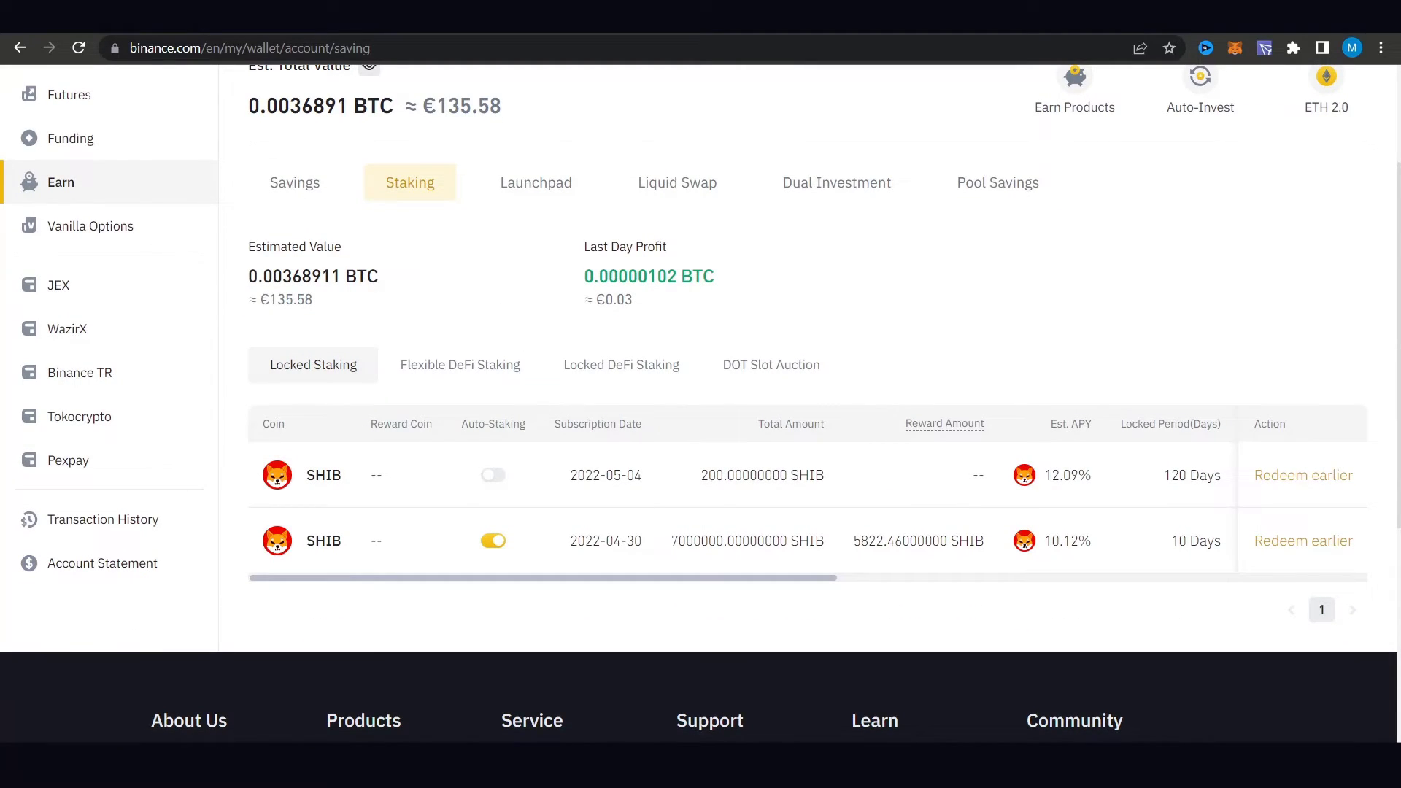
{"action": "scroll", "coordinate": [875, 416], "scroll_direction": "up", "scroll_amount": 3}
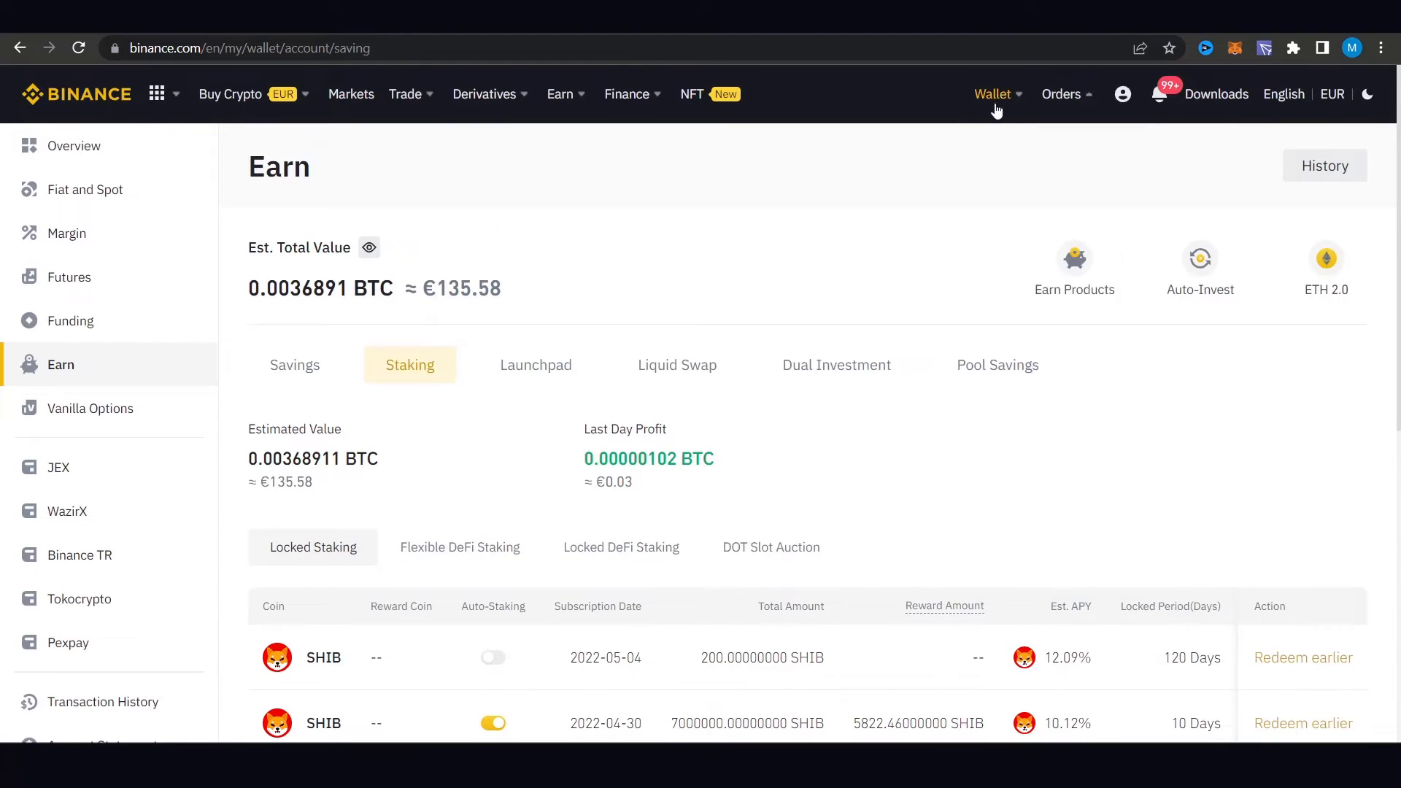
{"action": "mouse_move", "coordinate": [996, 94]}
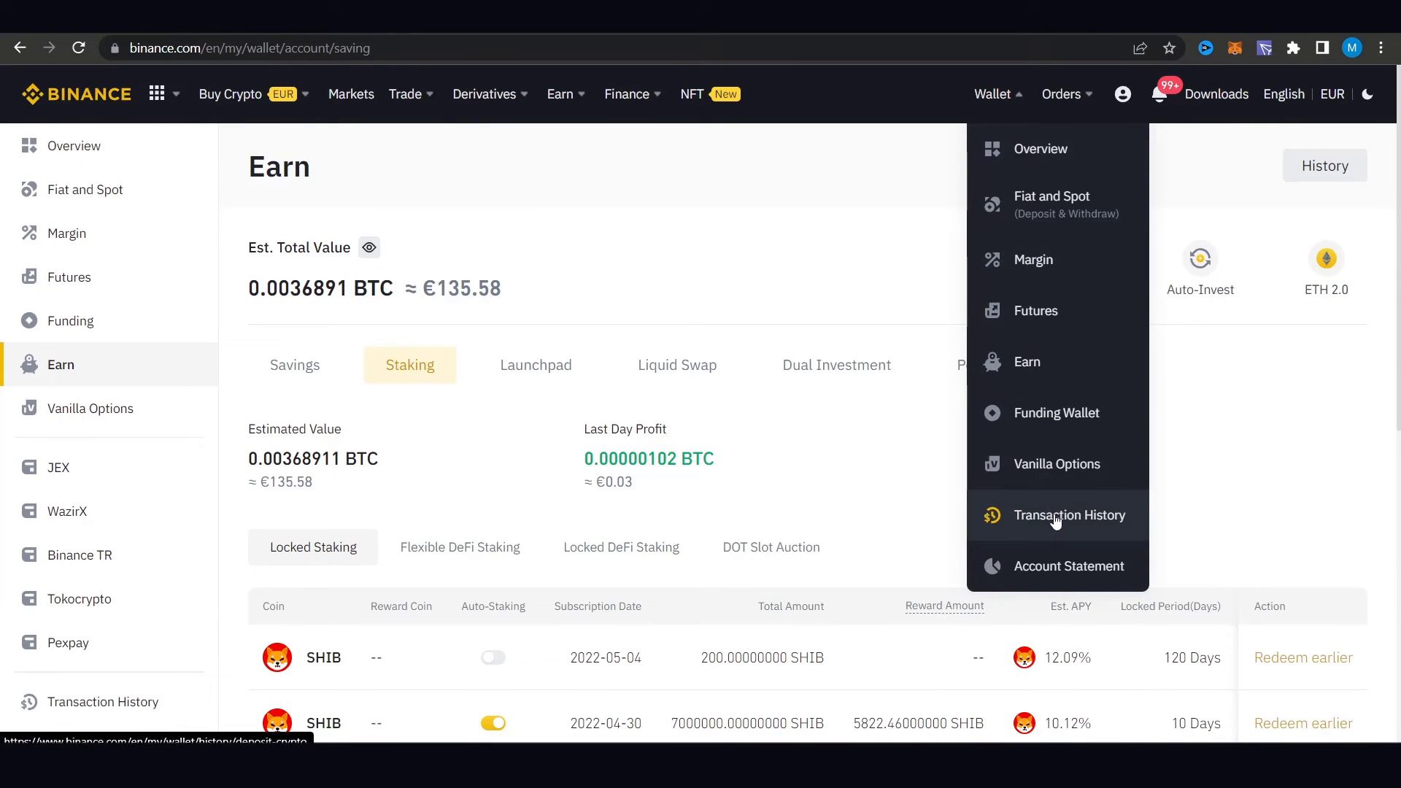
Step: Show the Distribution records in Wallet Transaction History
{"action": "left_click", "coordinate": [1054, 519]}
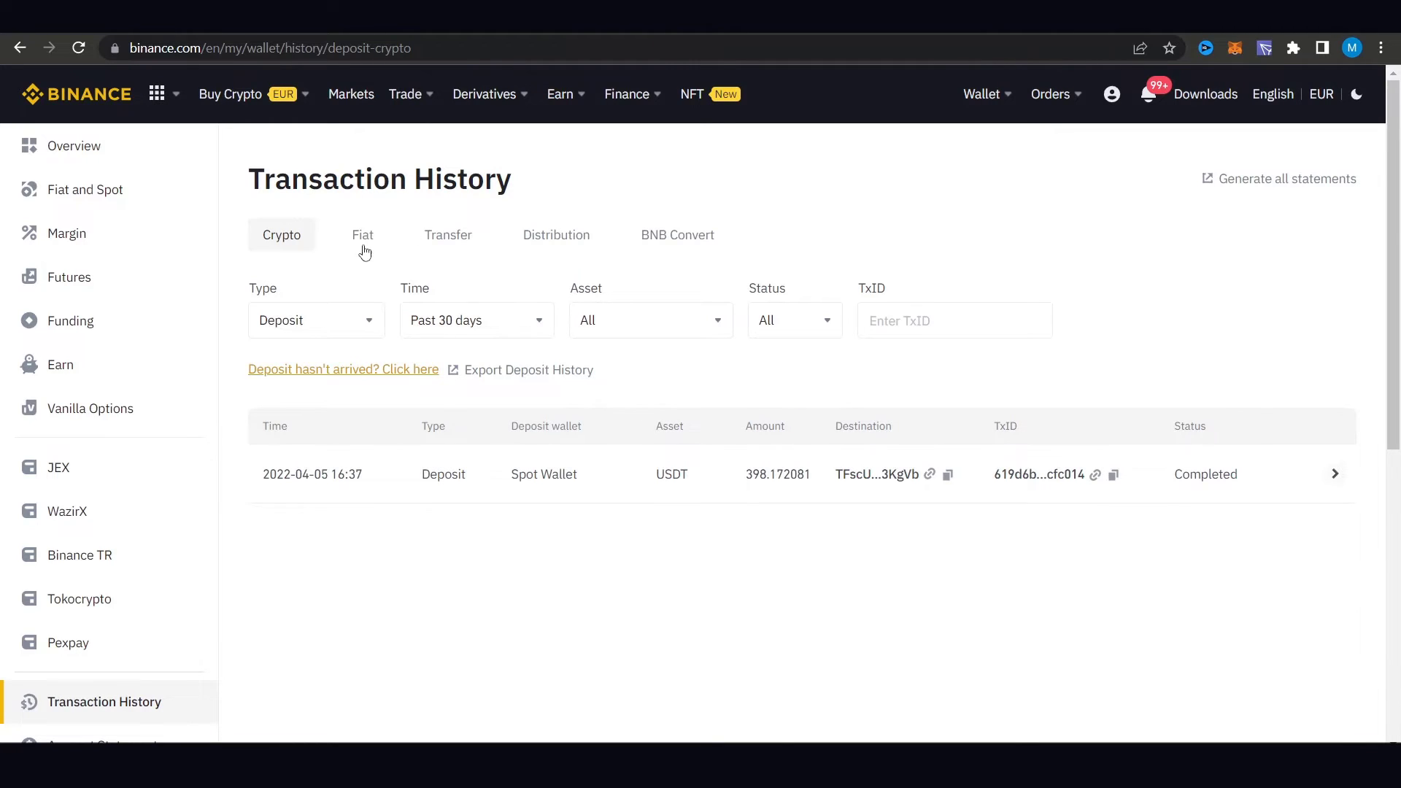
{"action": "left_click", "coordinate": [540, 241]}
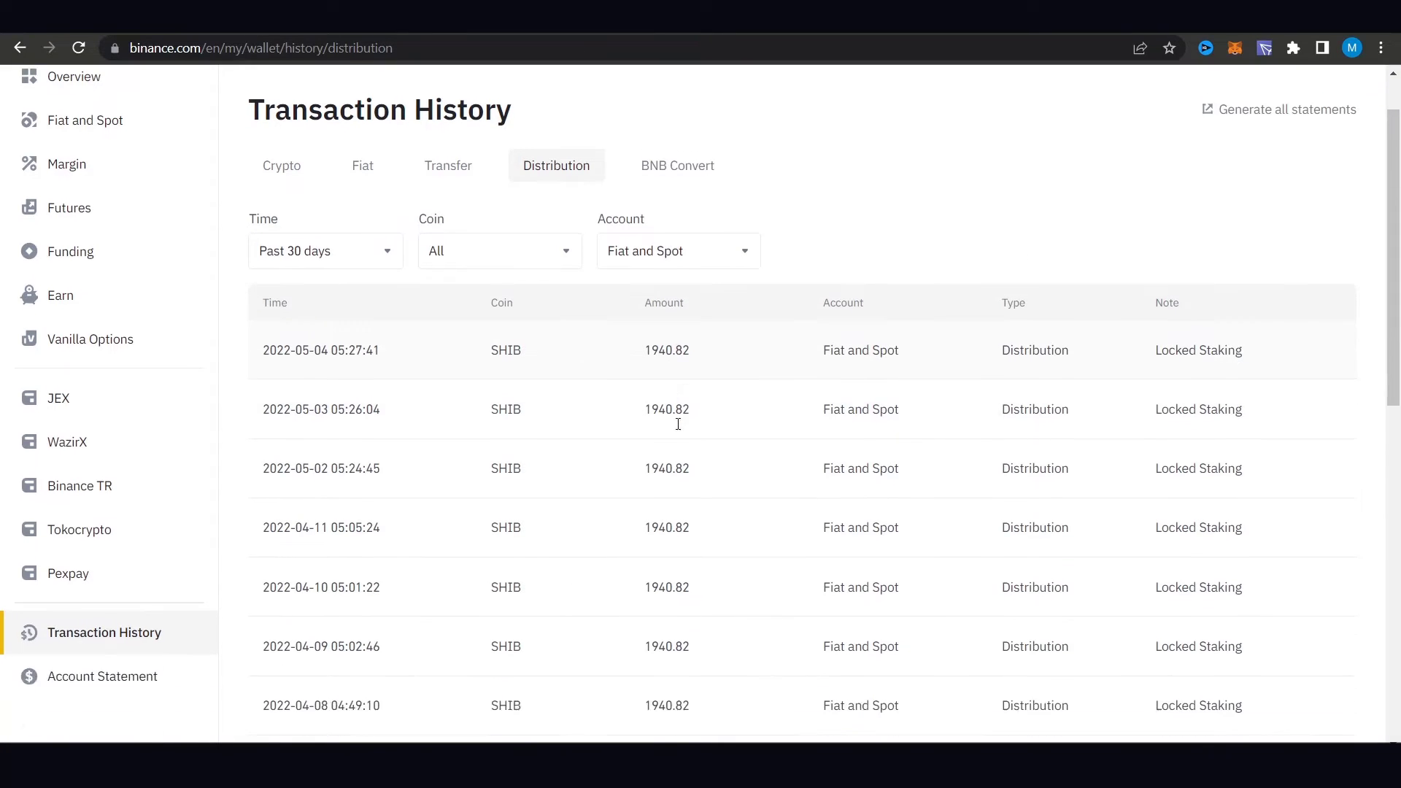
{"action": "scroll", "coordinate": [679, 420], "scroll_direction": "down", "scroll_amount": 1}
{"action": "left_click_drag", "start_coordinate": [381, 328], "coordinate": [276, 324]}
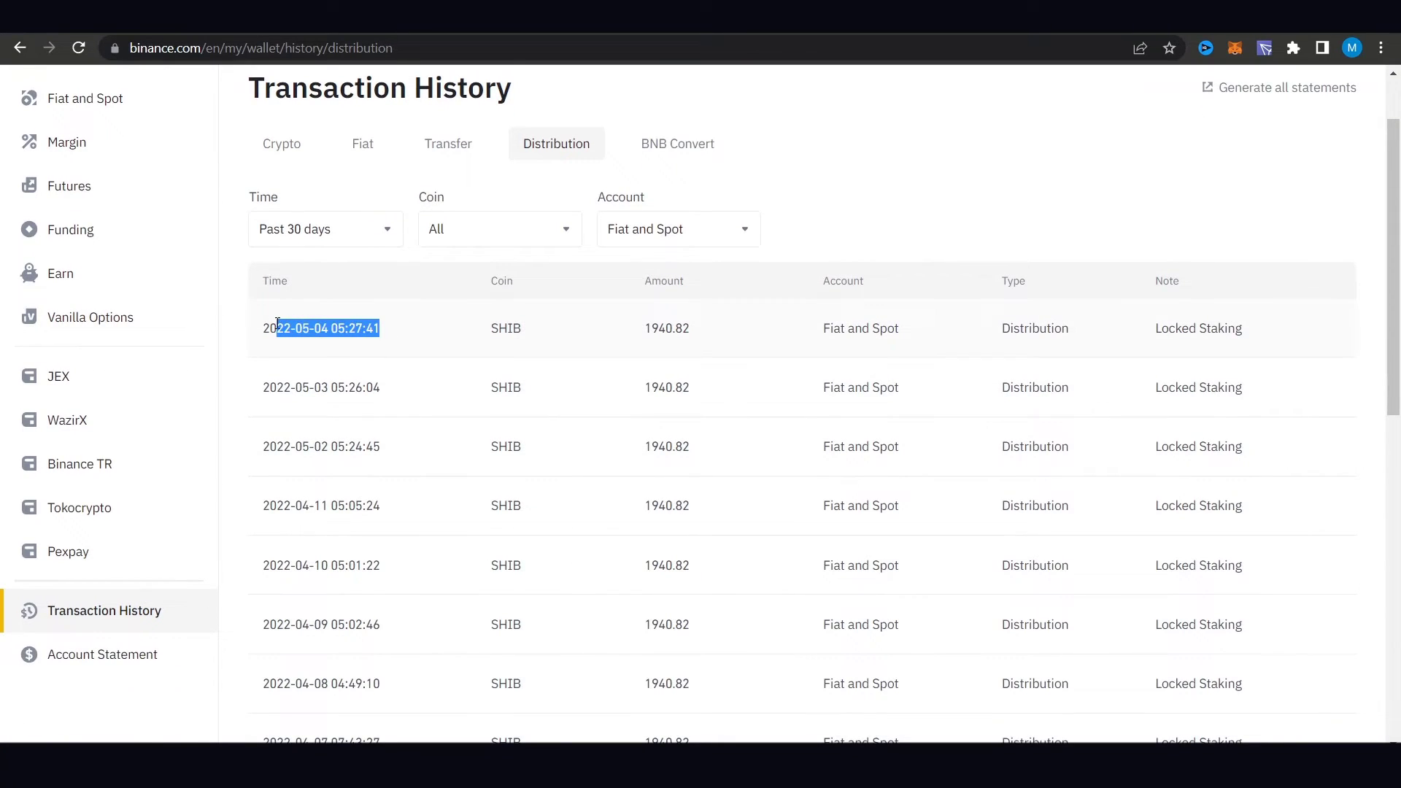
Step: Highlight the daily 1940.82 SHIB Locked Staking payout amounts on the first three rows
{"action": "left_click", "coordinate": [636, 353]}
{"action": "double_click", "coordinate": [667, 328]}
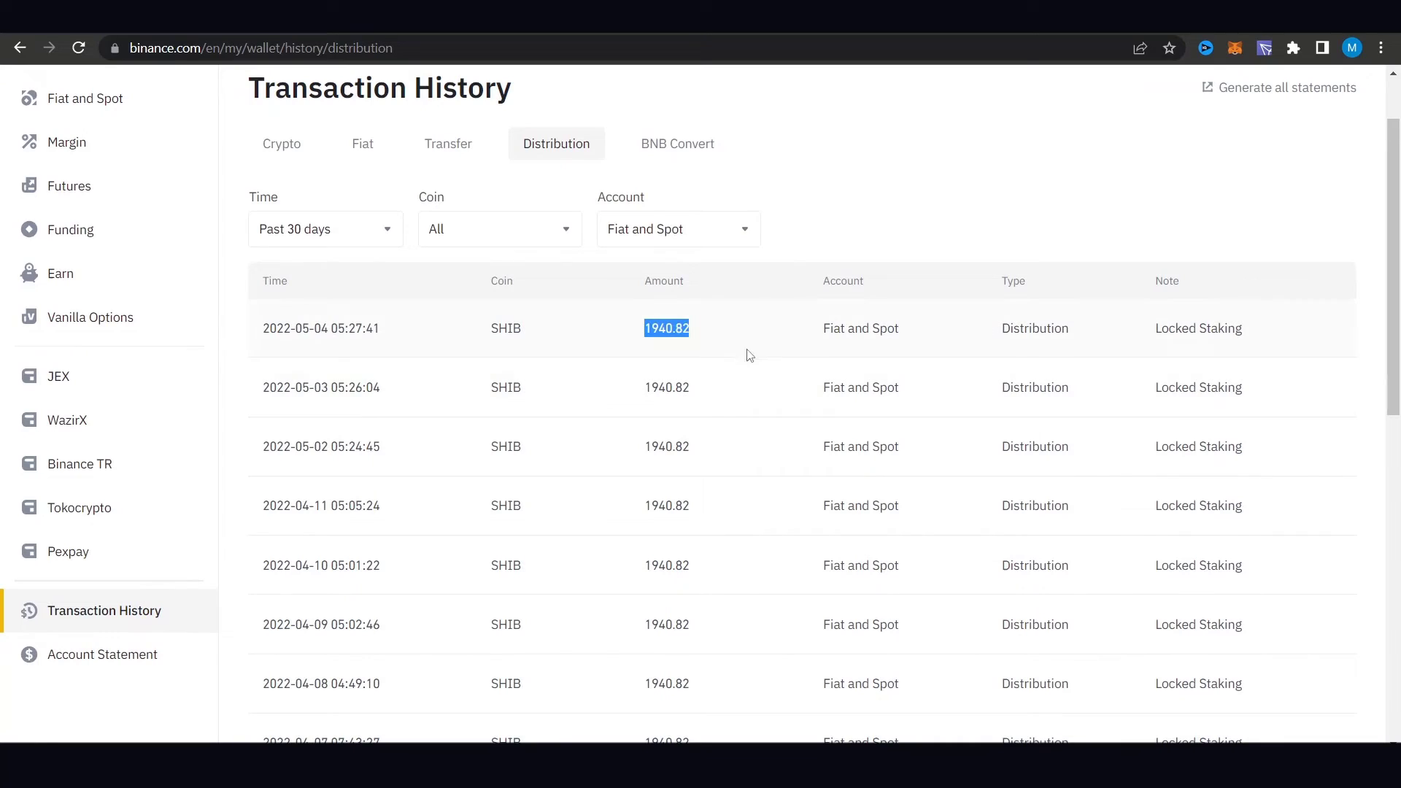
{"action": "left_click", "coordinate": [384, 347]}
{"action": "double_click", "coordinate": [1174, 330]}
{"action": "double_click", "coordinate": [667, 329]}
{"action": "double_click", "coordinate": [667, 388]}
{"action": "left_click_drag", "start_coordinate": [690, 447], "coordinate": [645, 447]}
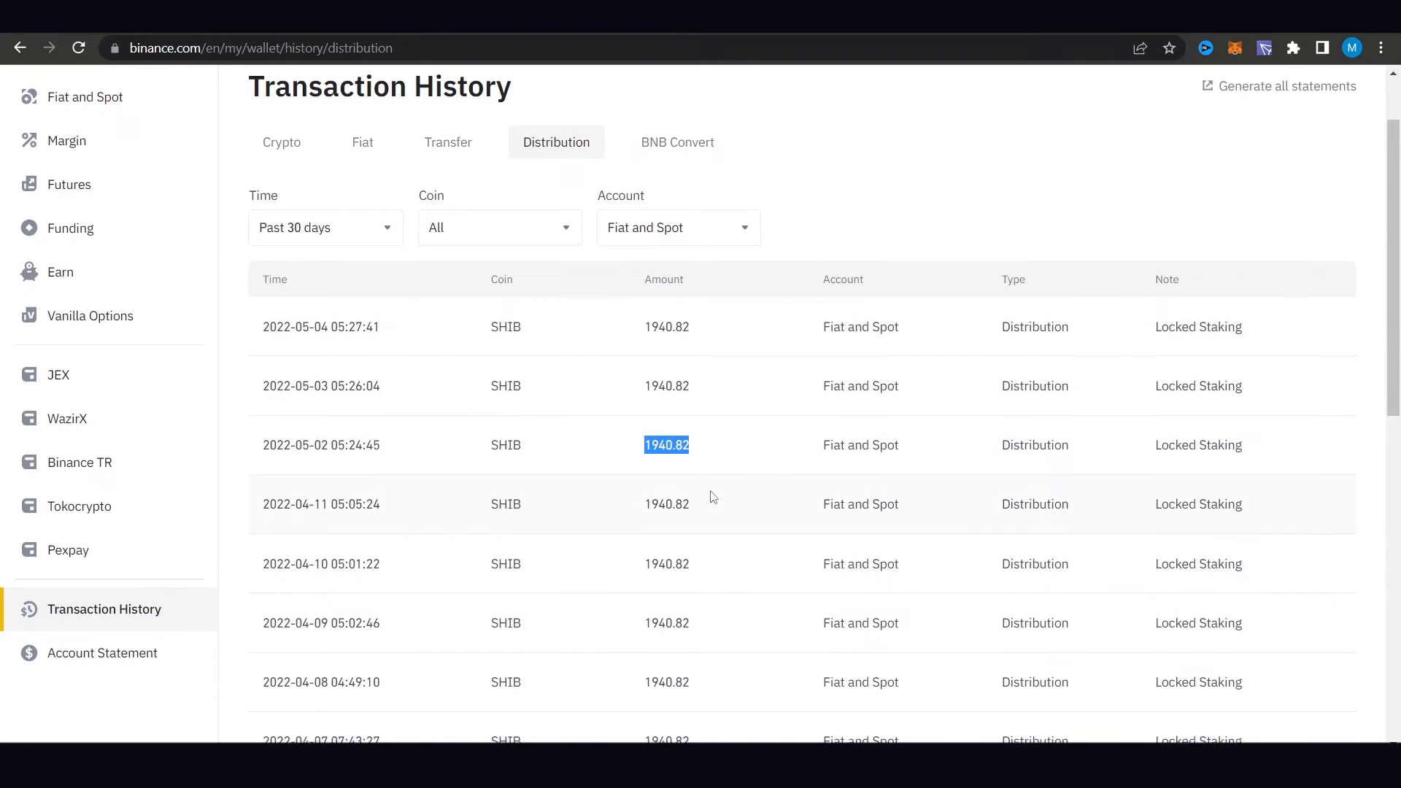
{"action": "scroll", "coordinate": [700, 439], "scroll_direction": "down", "scroll_amount": 8}
{"action": "scroll", "coordinate": [700, 438], "scroll_direction": "up", "scroll_amount": 3}
{"action": "scroll", "coordinate": [942, 481], "scroll_direction": "up", "scroll_amount": 4}
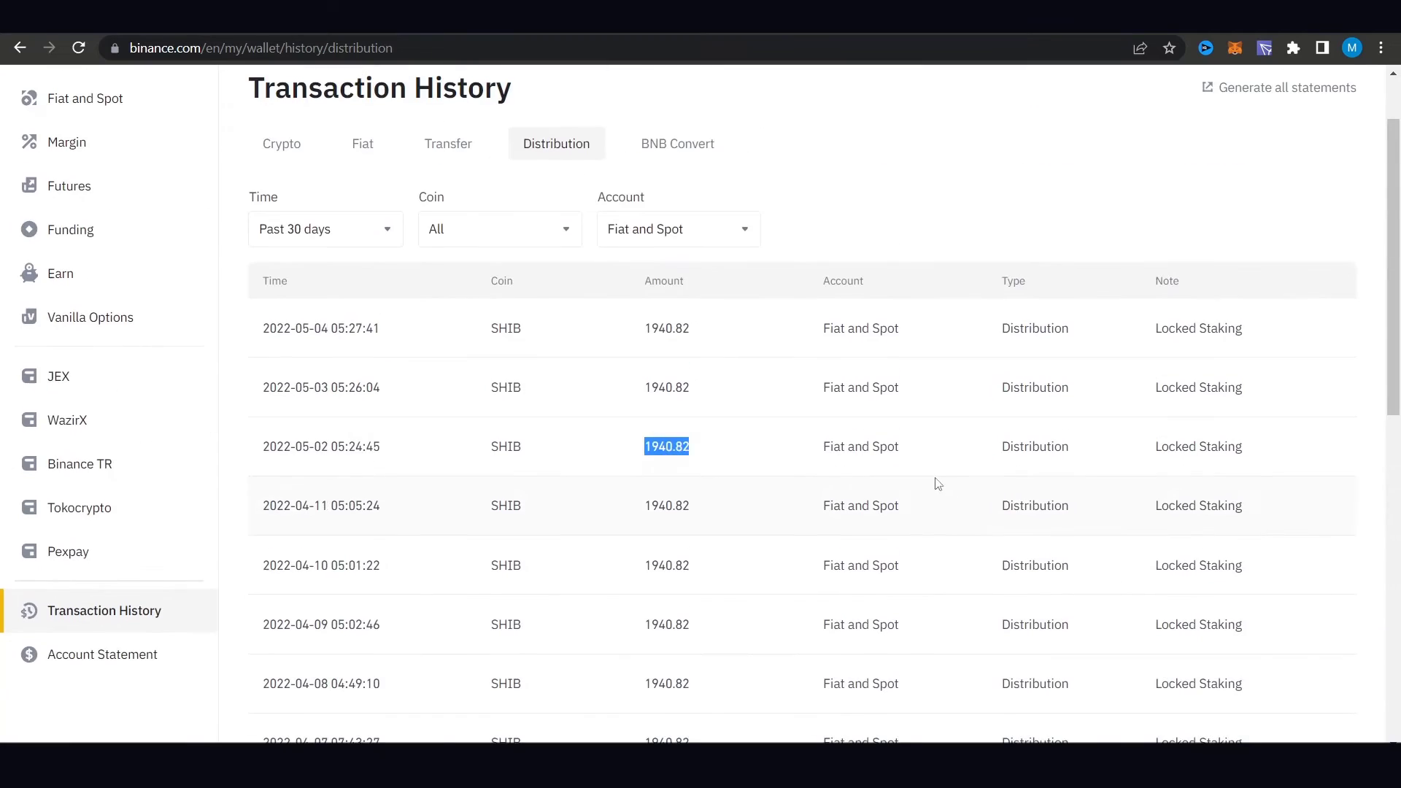
{"action": "scroll", "coordinate": [722, 395], "scroll_direction": "up", "scroll_amount": 4}
Step: Set the history range to Past 90 days and view page 4's February 1832.7 SHIB payouts
{"action": "left_click", "coordinate": [388, 329]}
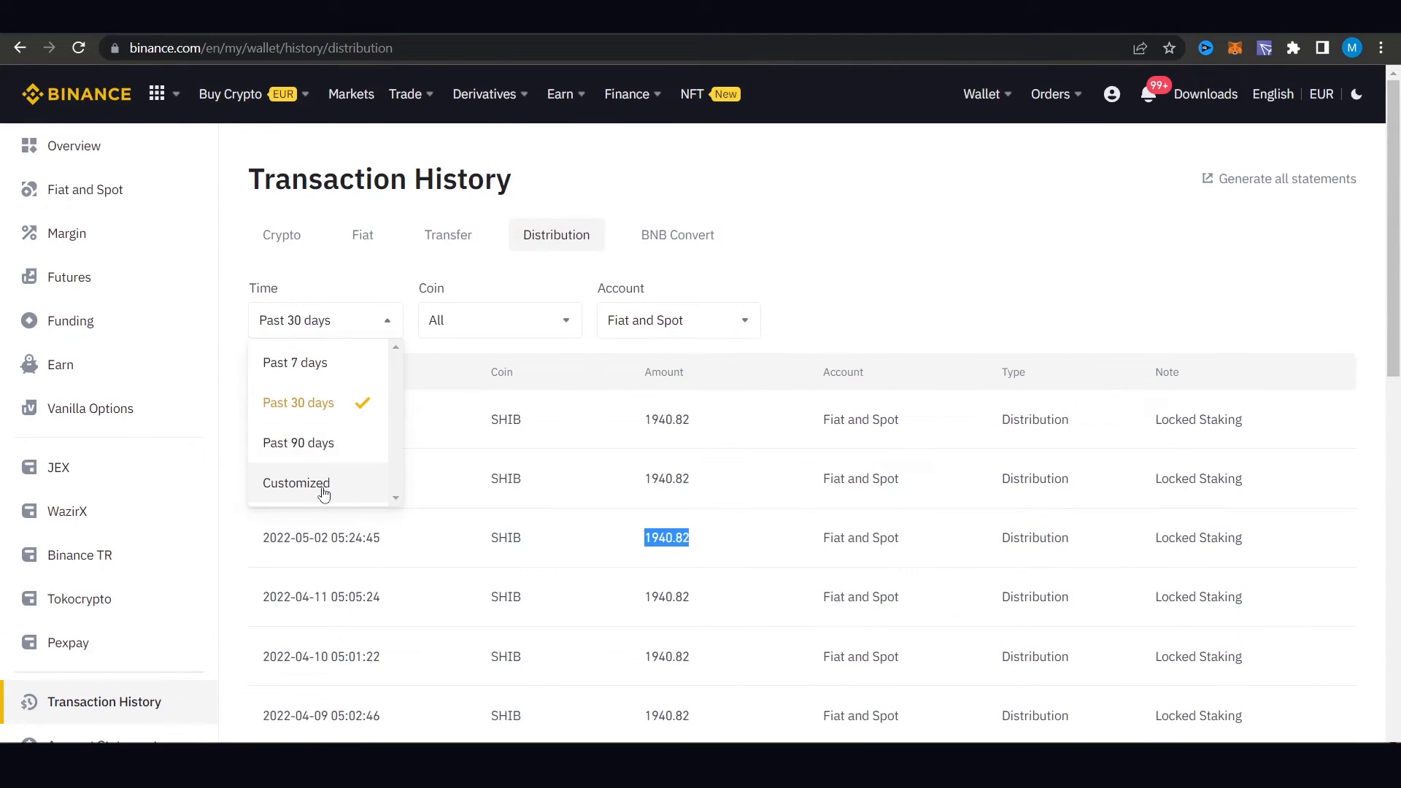
{"action": "left_click", "coordinate": [298, 442]}
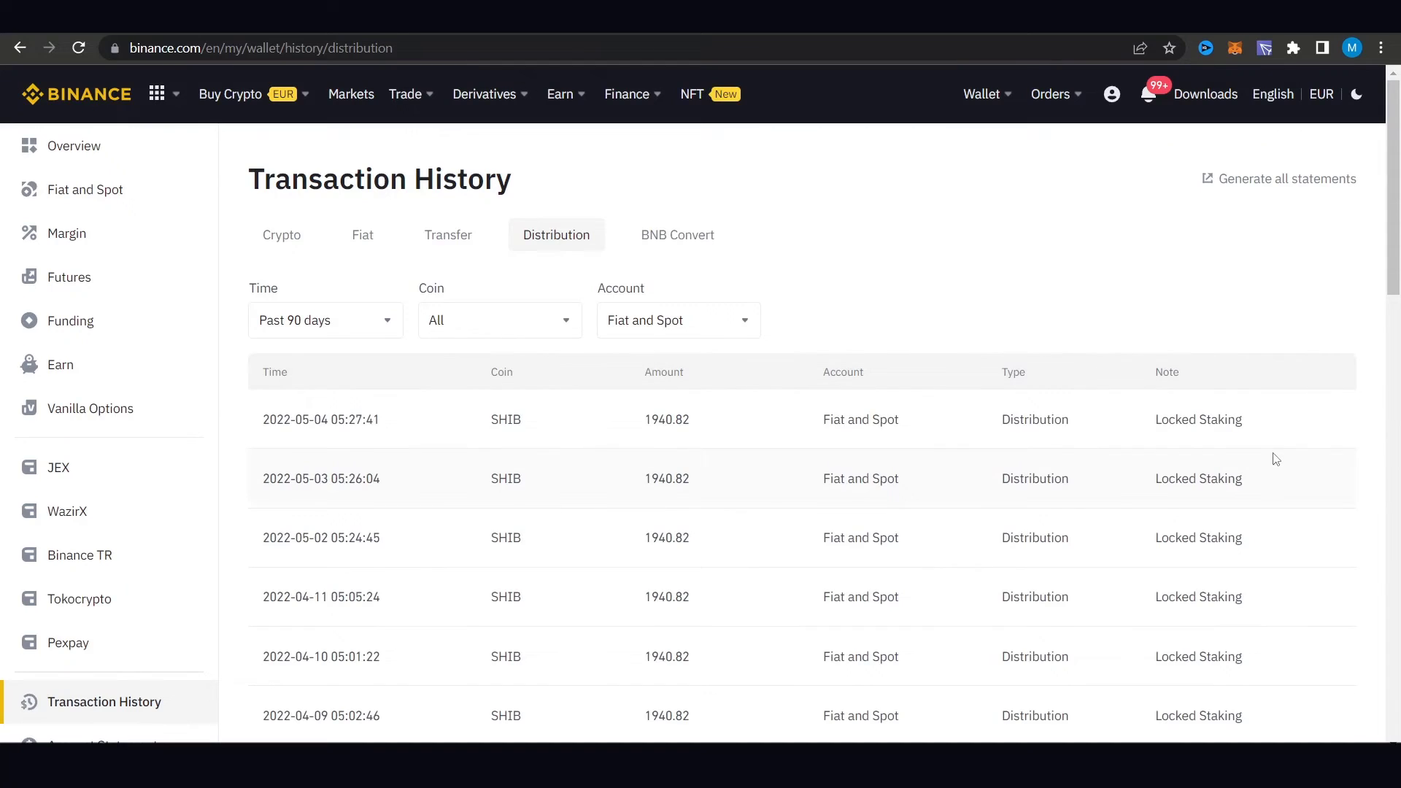
{"action": "scroll", "coordinate": [1274, 459], "scroll_direction": "down", "scroll_amount": 5}
{"action": "scroll", "coordinate": [1295, 525], "scroll_direction": "down", "scroll_amount": 5}
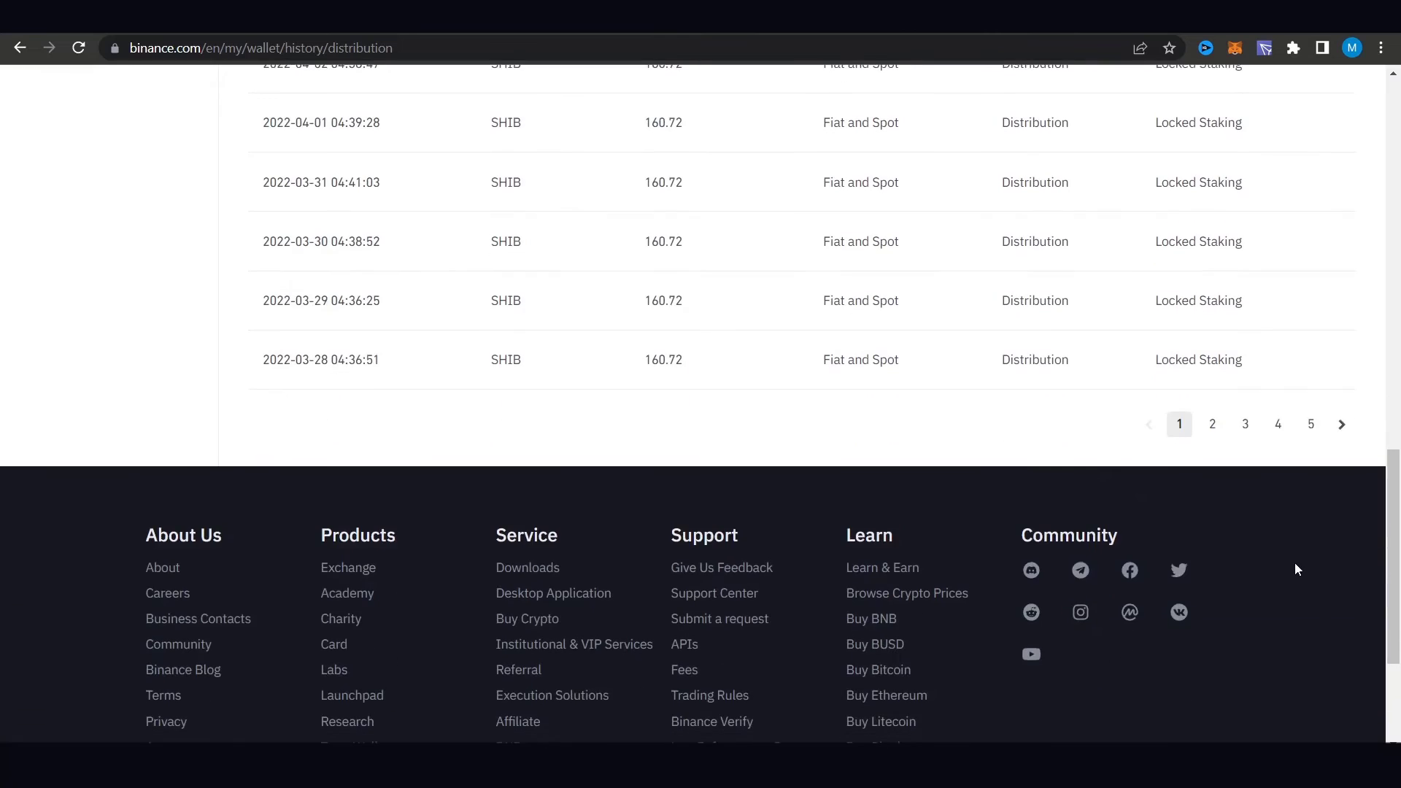
{"action": "left_click", "coordinate": [1311, 424]}
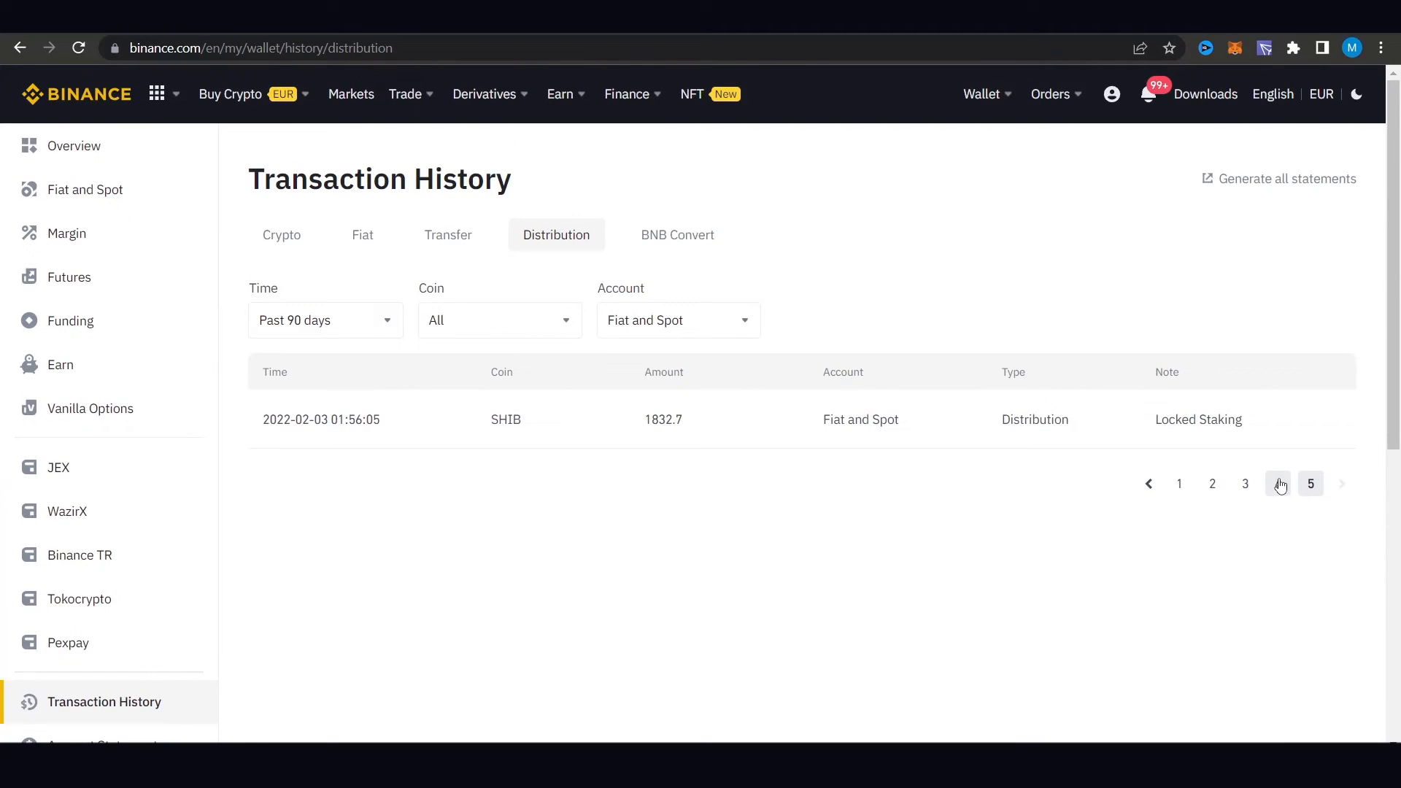
{"action": "left_click", "coordinate": [1277, 484]}
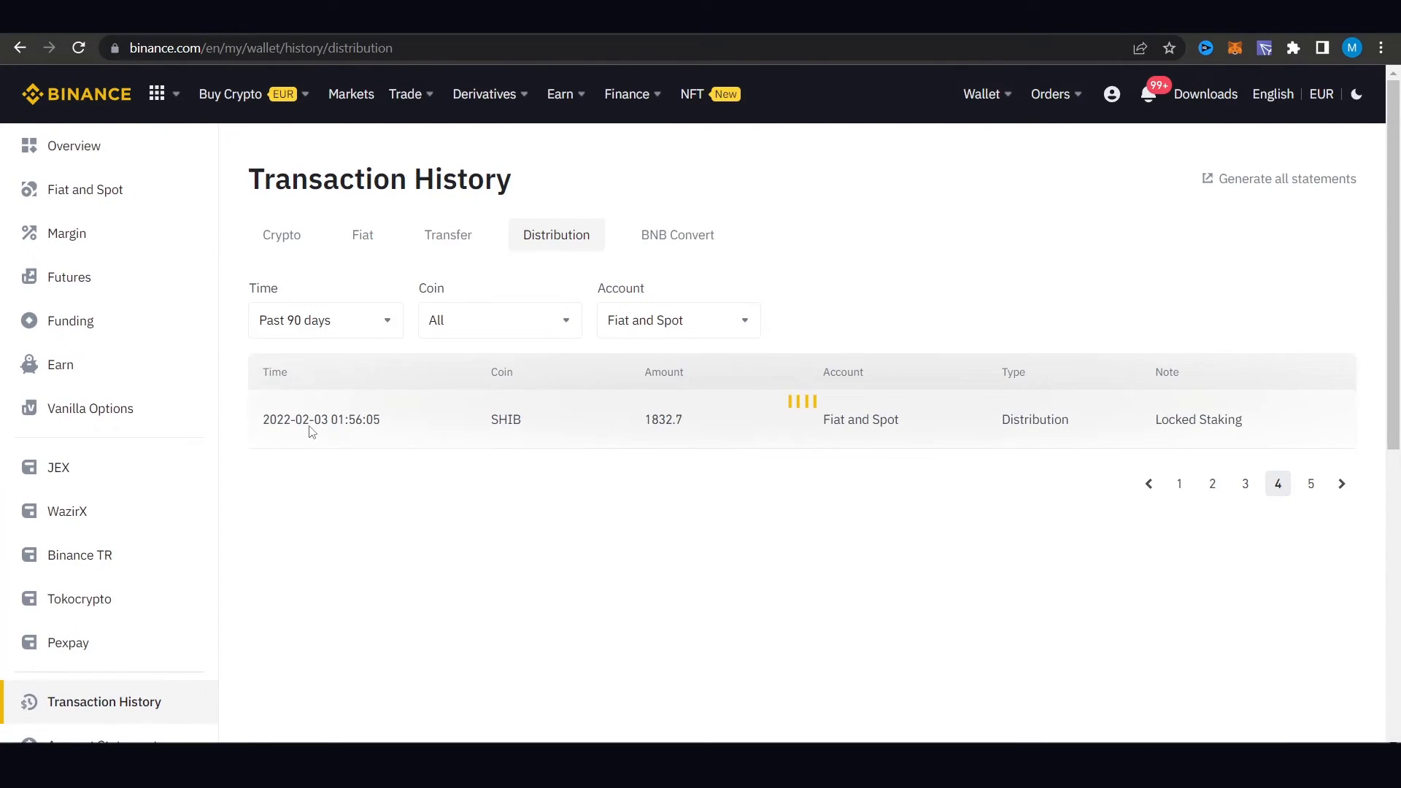
{"action": "scroll", "coordinate": [669, 533], "scroll_direction": "down", "scroll_amount": 4}
{"action": "scroll", "coordinate": [669, 533], "scroll_direction": "down", "scroll_amount": 3}
{"action": "scroll", "coordinate": [870, 556], "scroll_direction": "down", "scroll_amount": 2}
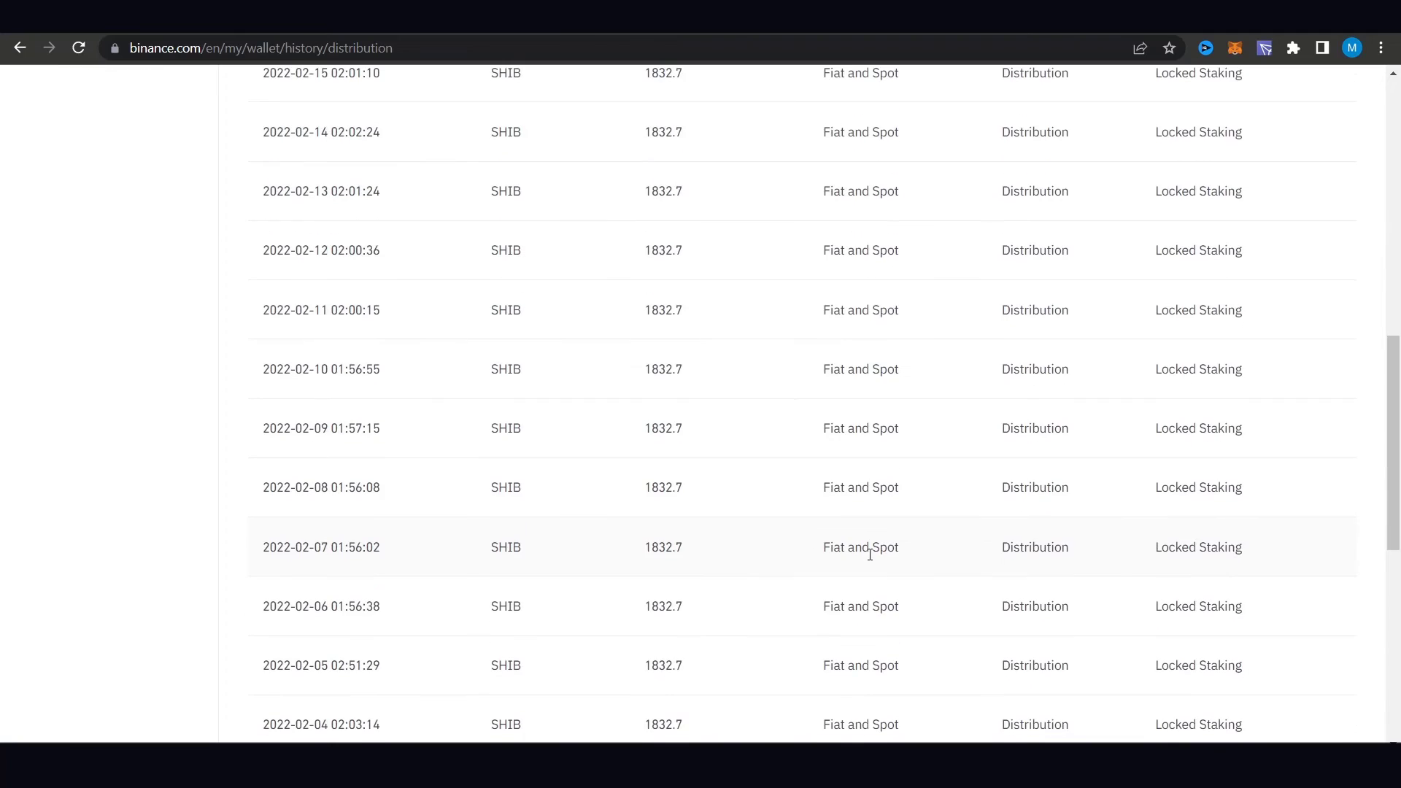
{"action": "scroll", "coordinate": [870, 556], "scroll_direction": "down", "scroll_amount": 2}
{"action": "scroll", "coordinate": [690, 537], "scroll_direction": "up", "scroll_amount": 5}
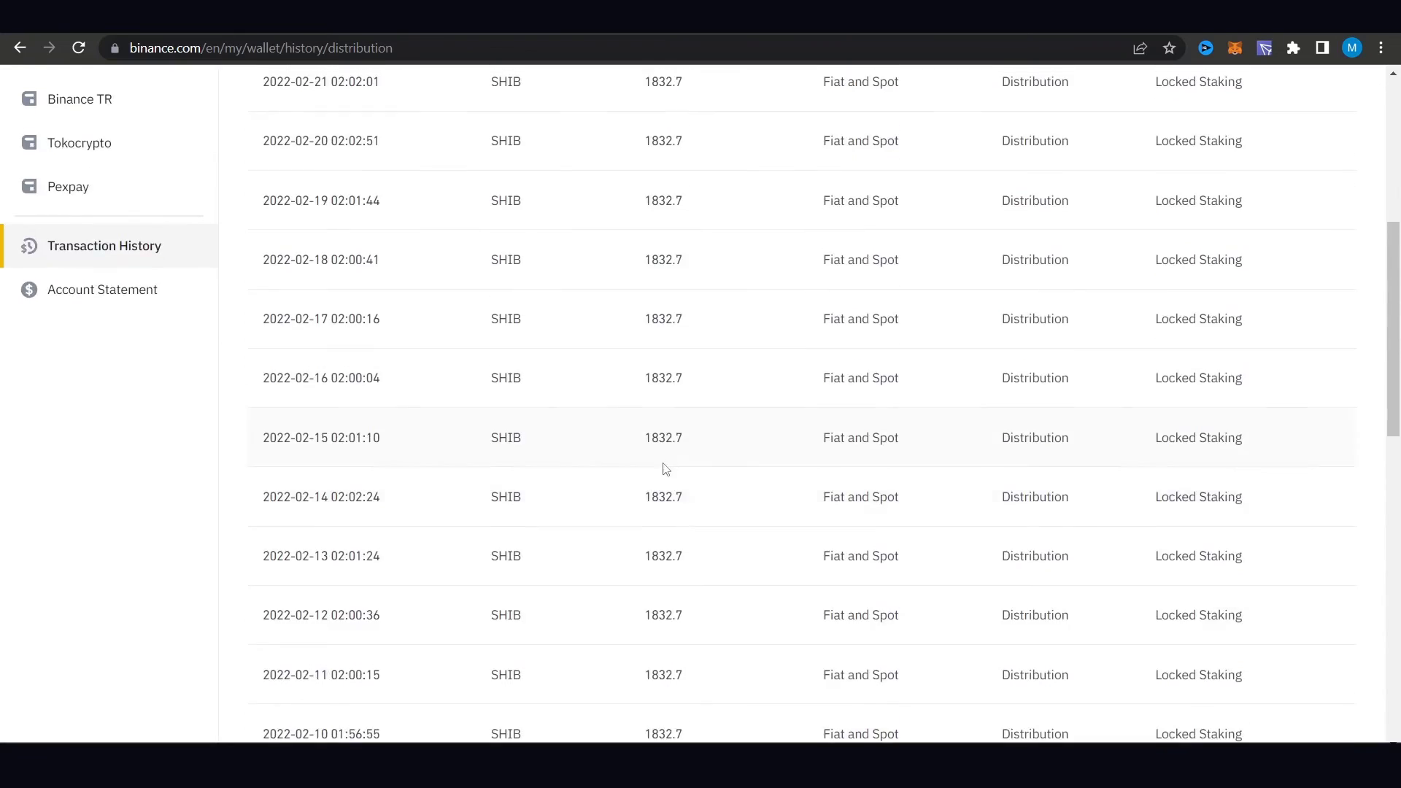
{"action": "scroll", "coordinate": [662, 469], "scroll_direction": "up", "scroll_amount": 5}
{"action": "scroll", "coordinate": [662, 438], "scroll_direction": "up", "scroll_amount": 3}
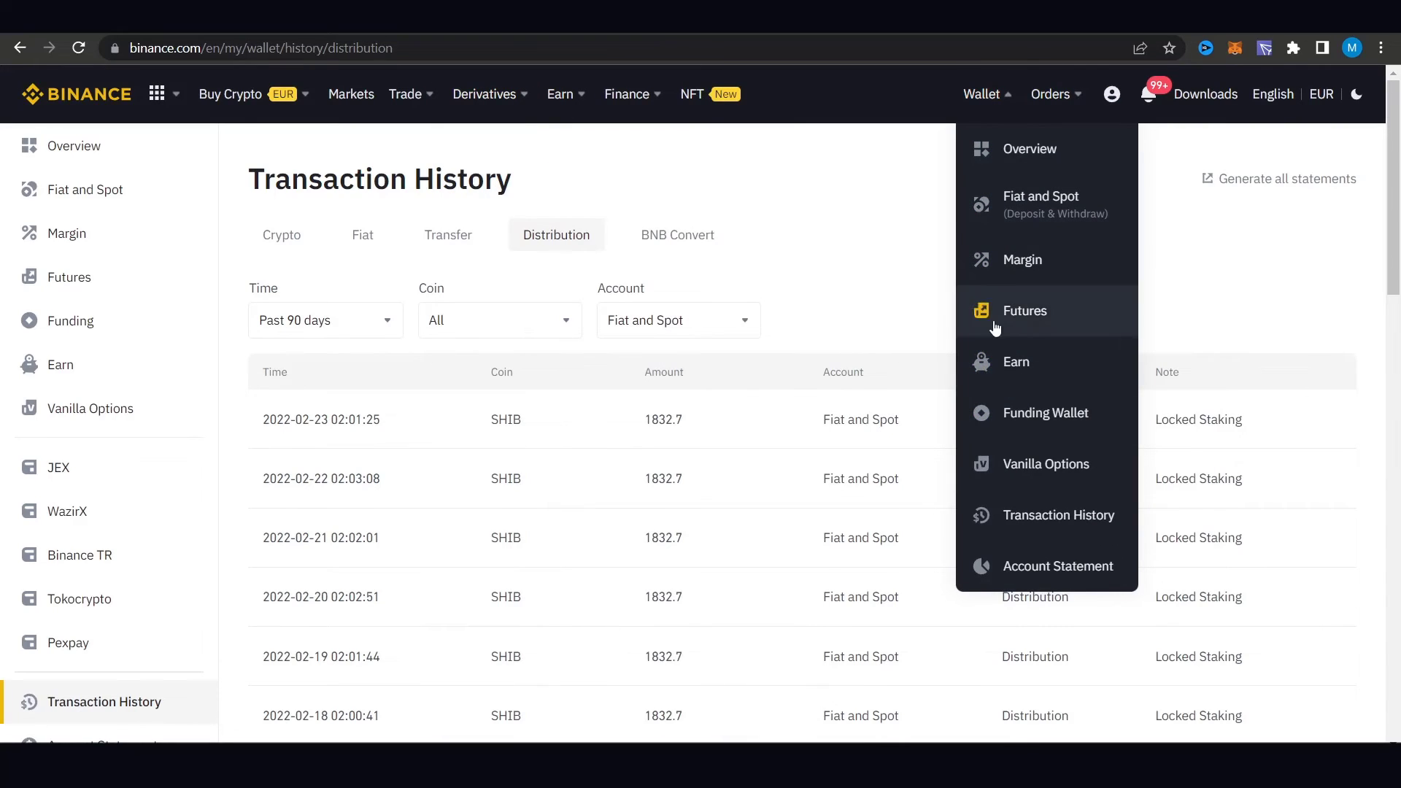
{"action": "mouse_move", "coordinate": [562, 94]}
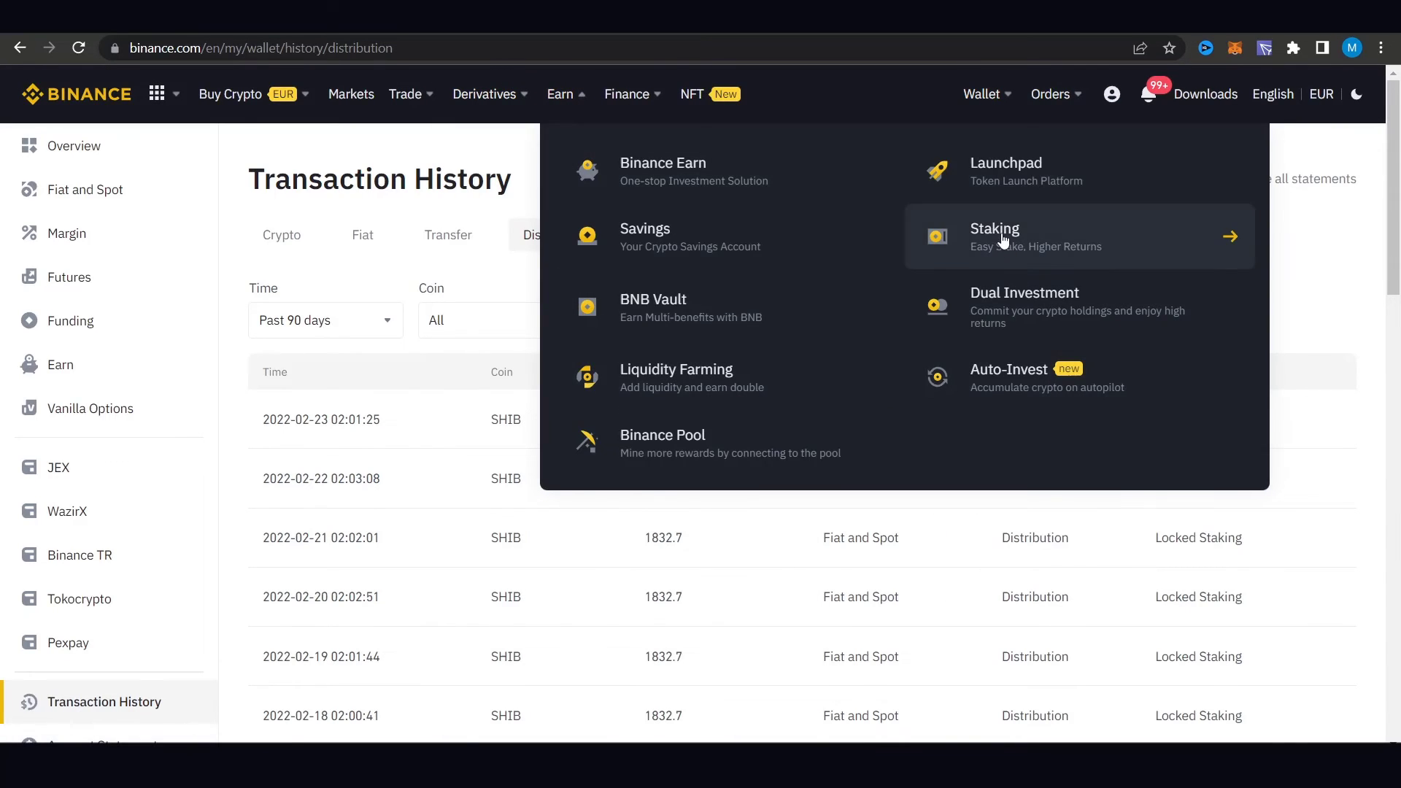
Step: Go to Earn > Staking and expand the full Locked Staking coin list with More
{"action": "left_click", "coordinate": [1004, 236]}
{"action": "scroll", "coordinate": [614, 460], "scroll_direction": "down", "scroll_amount": 3}
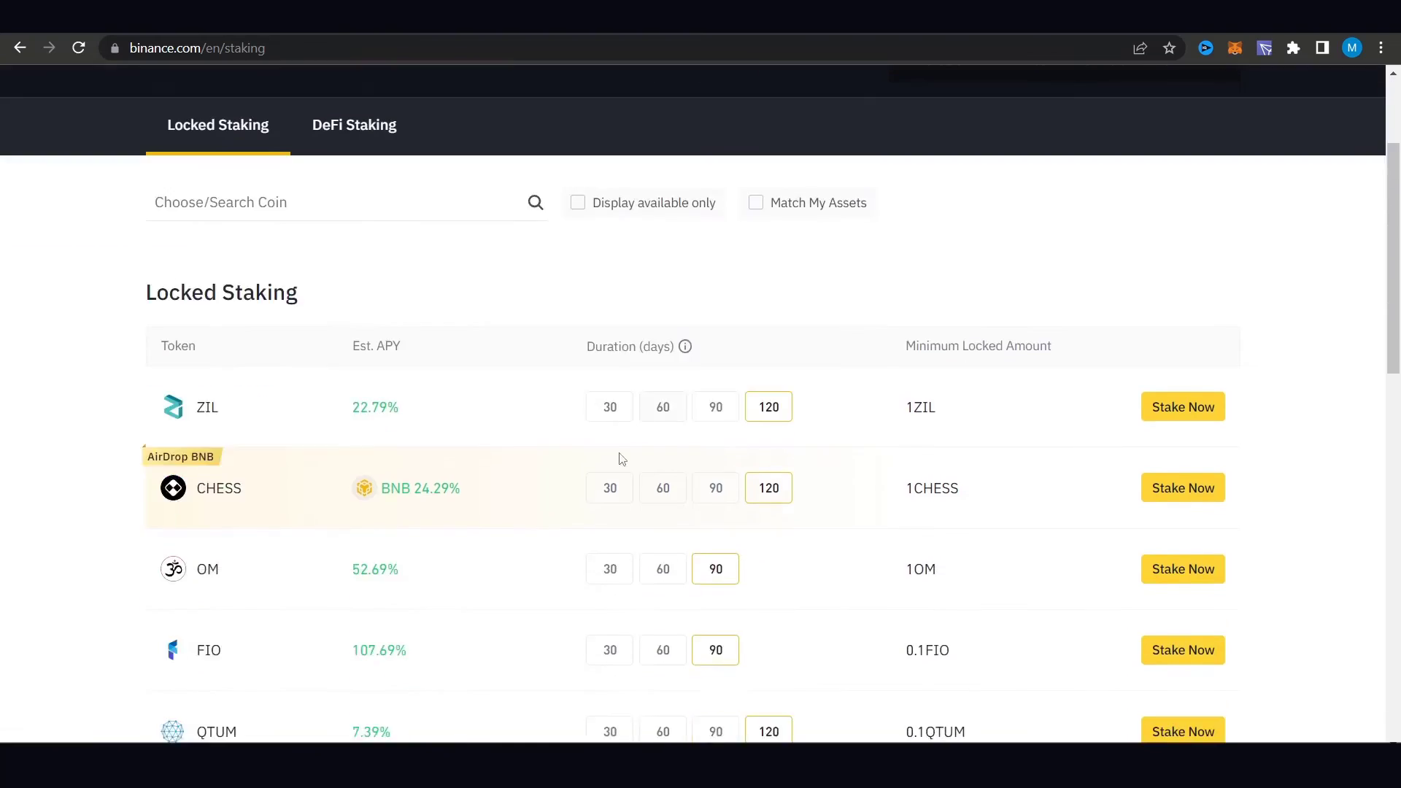
{"action": "scroll", "coordinate": [612, 504], "scroll_direction": "down", "scroll_amount": 3}
{"action": "left_click", "coordinate": [684, 436]}
{"action": "scroll", "coordinate": [547, 514], "scroll_direction": "down", "scroll_amount": 5}
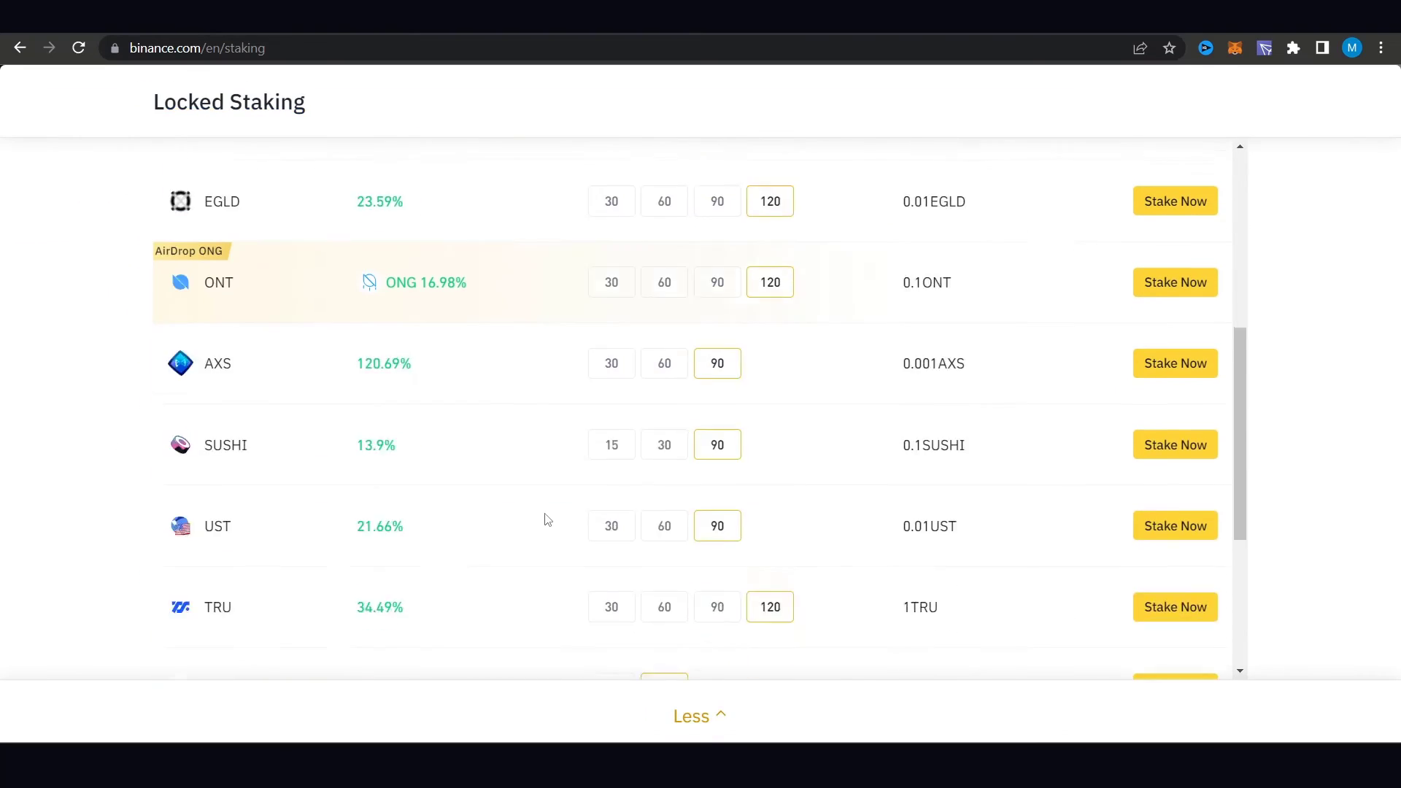